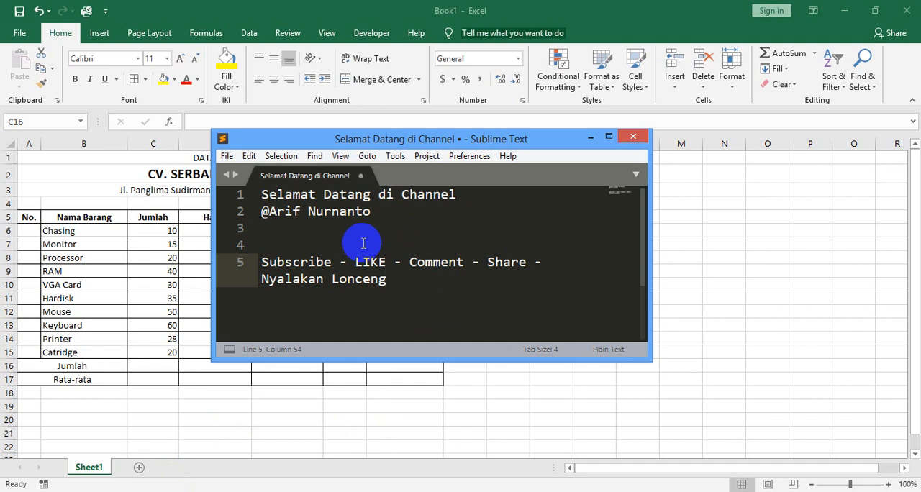
{"action": "left_click_drag", "start_coordinate": [262, 262], "coordinate": [464, 266]}
{"action": "left_click", "coordinate": [334, 267]}
{"action": "left_click", "coordinate": [356, 261]}
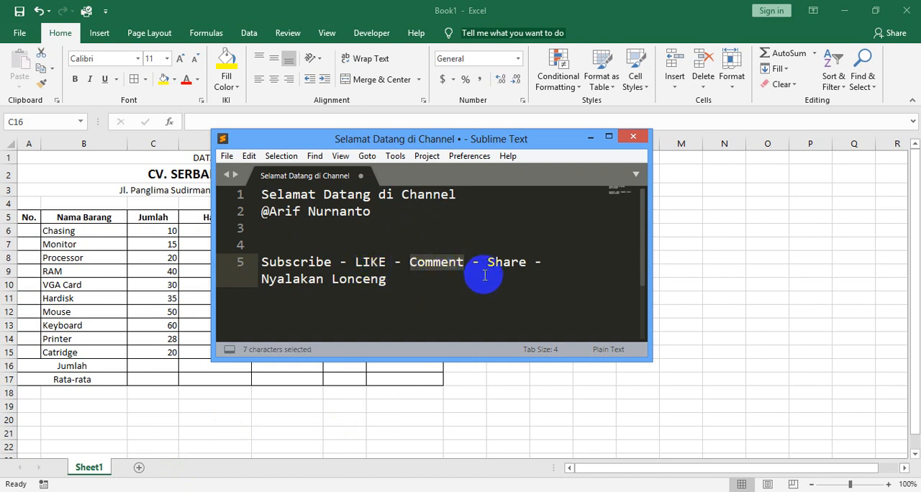
{"action": "left_click_drag", "start_coordinate": [487, 266], "coordinate": [528, 271]}
{"action": "left_click", "coordinate": [448, 301]}
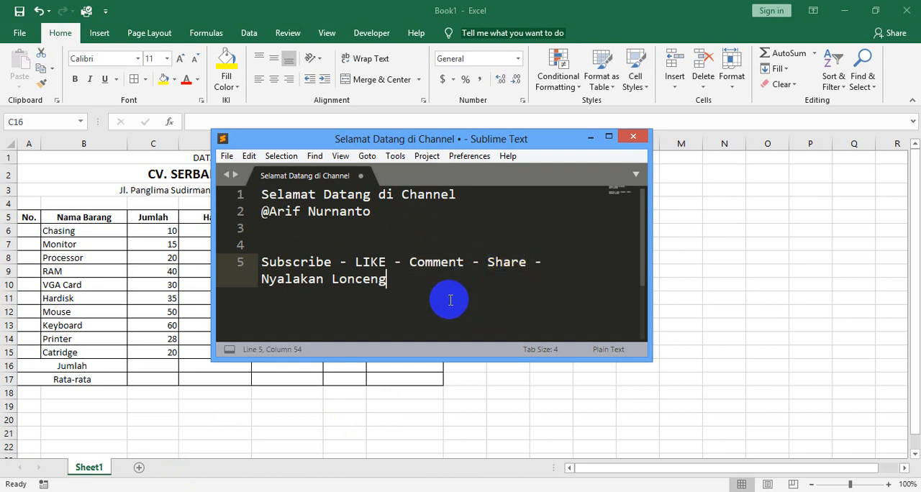
{"action": "left_click_drag", "start_coordinate": [262, 281], "coordinate": [379, 293]}
{"action": "left_click", "coordinate": [407, 286]}
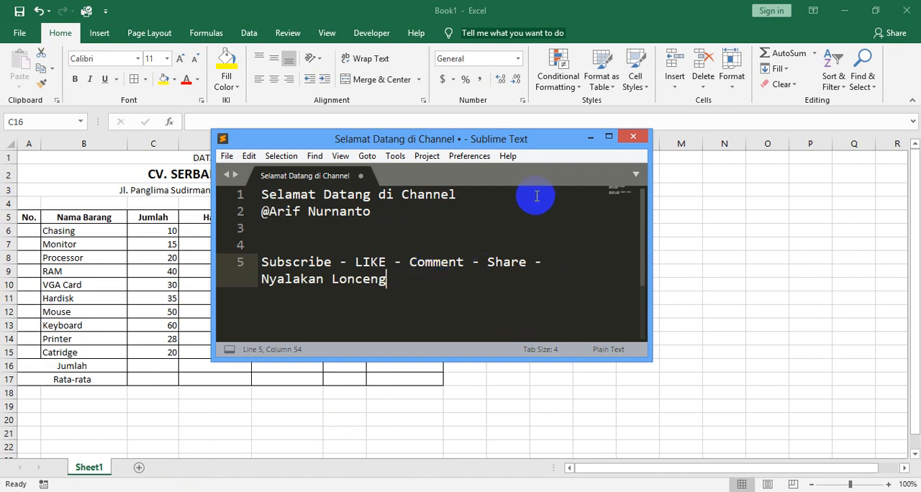
Switch to the Book1 workbook in Excel and look over the empty Pendapatan column of the sales table.
{"action": "left_click", "coordinate": [514, 6]}
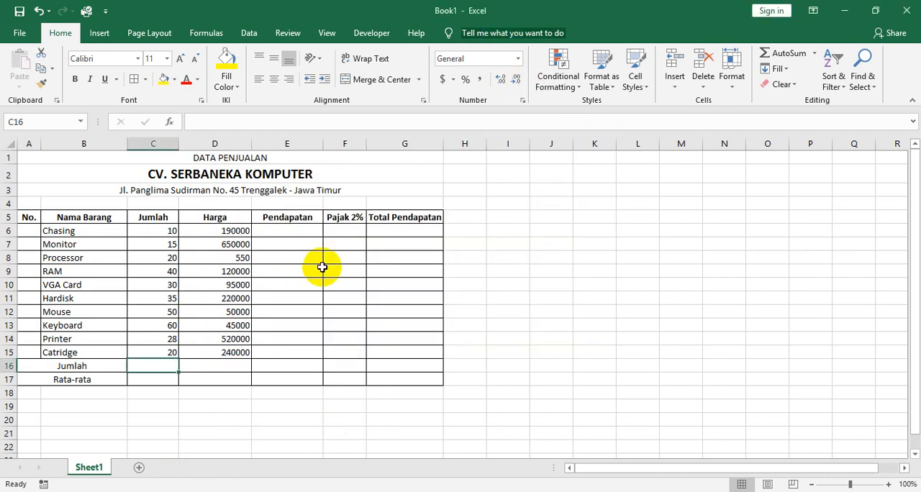
{"action": "left_click", "coordinate": [267, 249]}
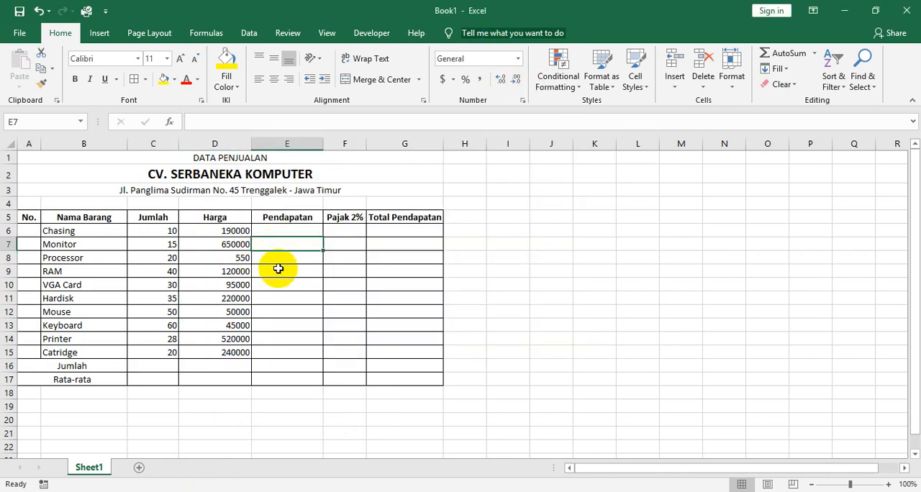
{"action": "left_click", "coordinate": [278, 269]}
{"action": "left_click", "coordinate": [283, 247]}
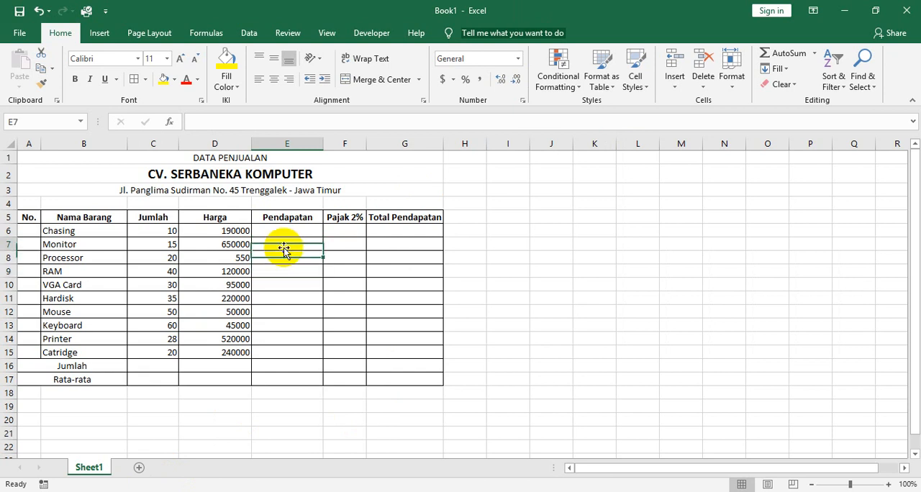
{"action": "left_click", "coordinate": [282, 259]}
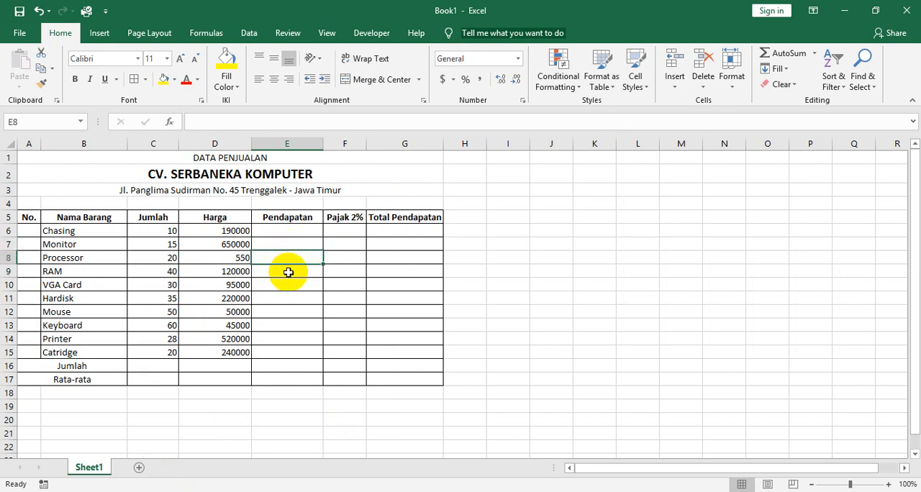
{"action": "left_click", "coordinate": [288, 272]}
{"action": "left_click", "coordinate": [292, 286]}
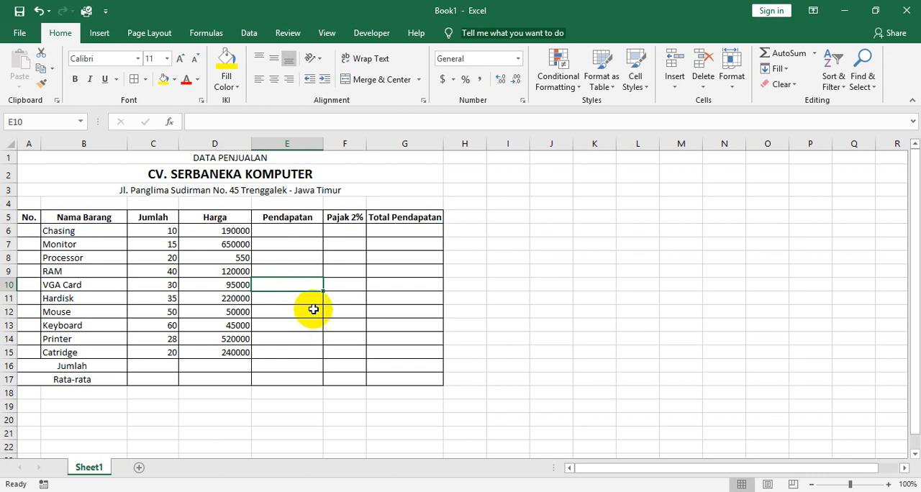
{"action": "left_click", "coordinate": [301, 253]}
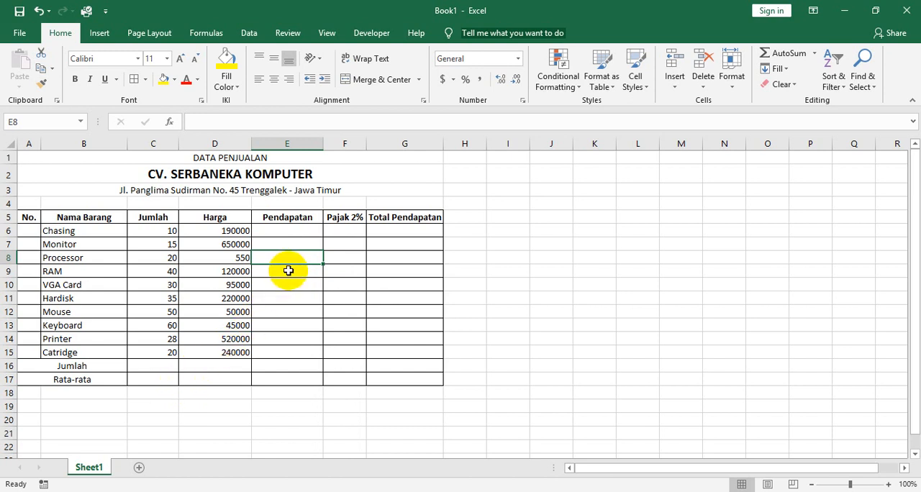
Examine the sales table's Jumlah and Rata-rata rows and its Pendapatan, Pajak 2% and Total Pendapatan columns for cells that need formulas.
{"action": "left_click", "coordinate": [140, 365]}
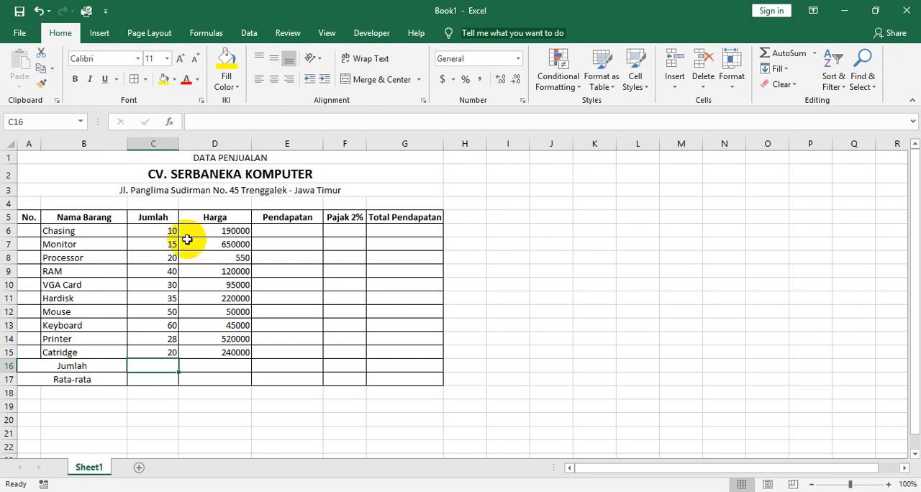
{"action": "left_click", "coordinate": [155, 377]}
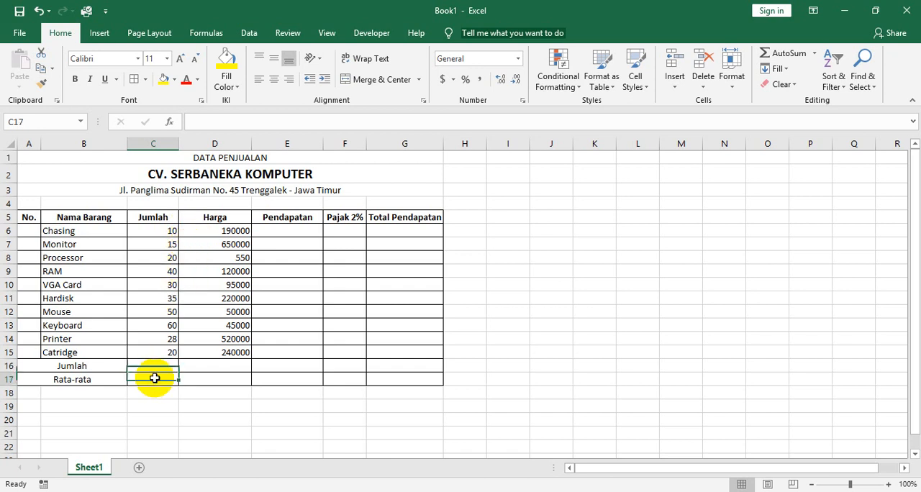
{"action": "left_click", "coordinate": [233, 244]}
{"action": "left_click", "coordinate": [284, 234]}
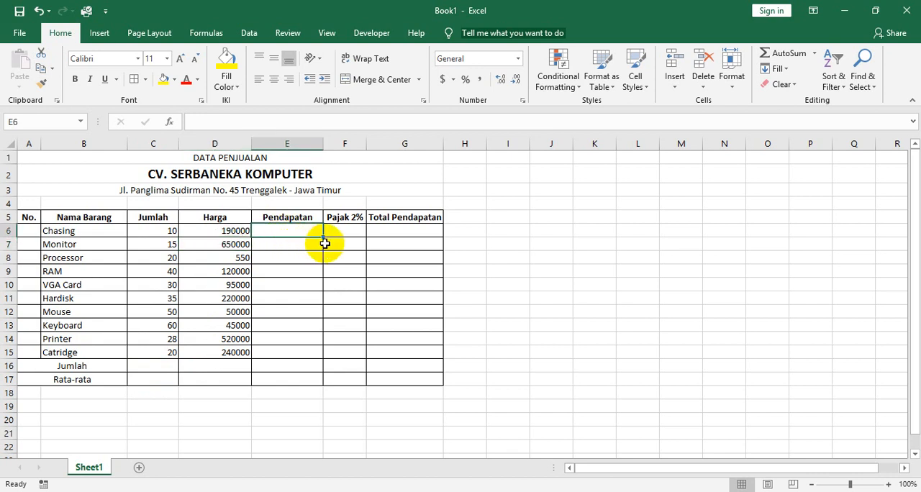
{"action": "left_click", "coordinate": [353, 231]}
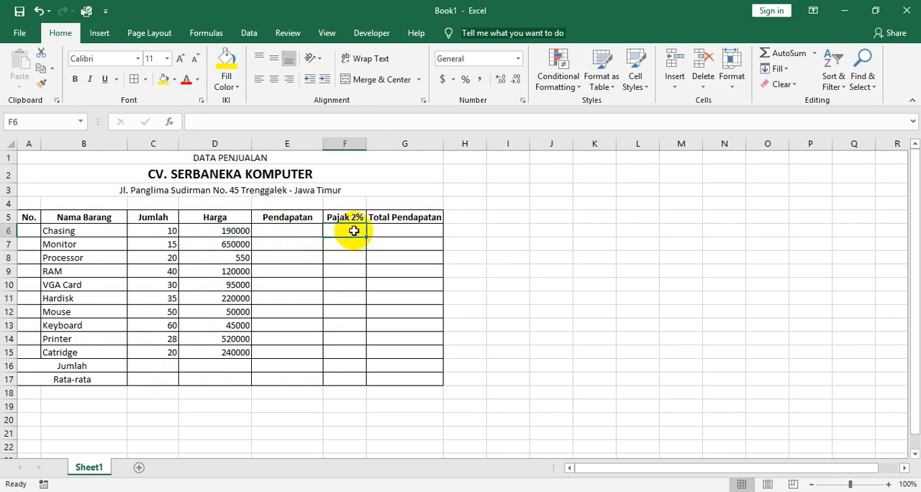
{"action": "left_click", "coordinate": [310, 237]}
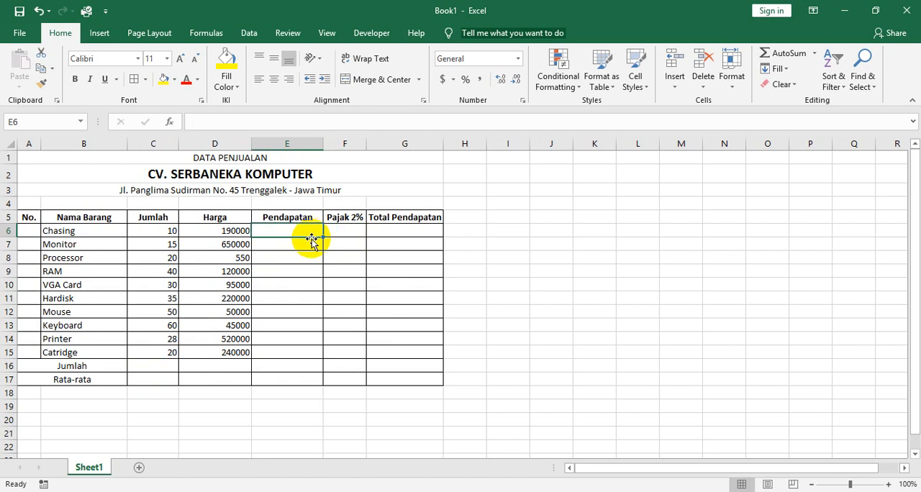
{"action": "left_click", "coordinate": [389, 234]}
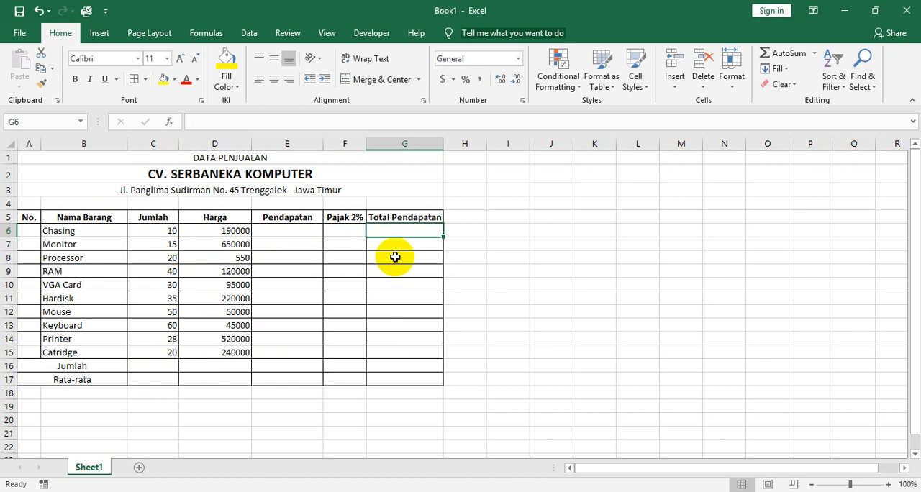
{"action": "left_click", "coordinate": [170, 353]}
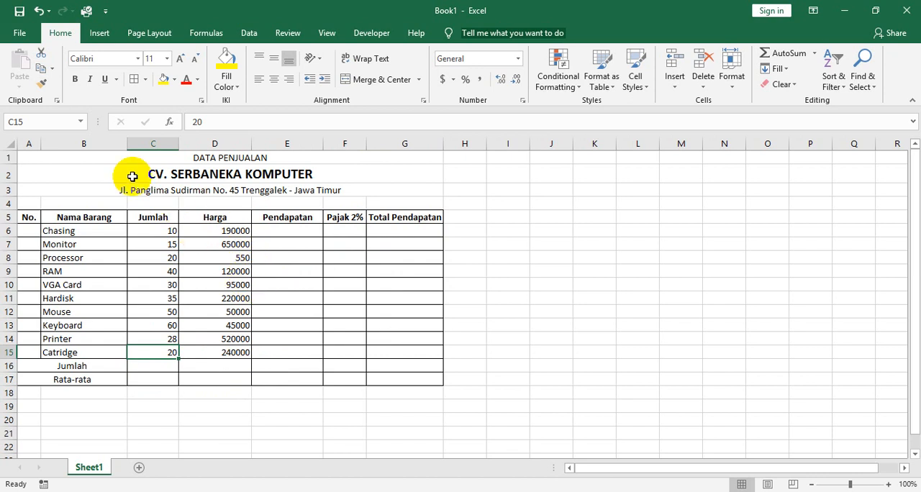
{"action": "left_click_drag", "start_coordinate": [107, 159], "coordinate": [165, 392]}
{"action": "left_click", "coordinate": [187, 404]}
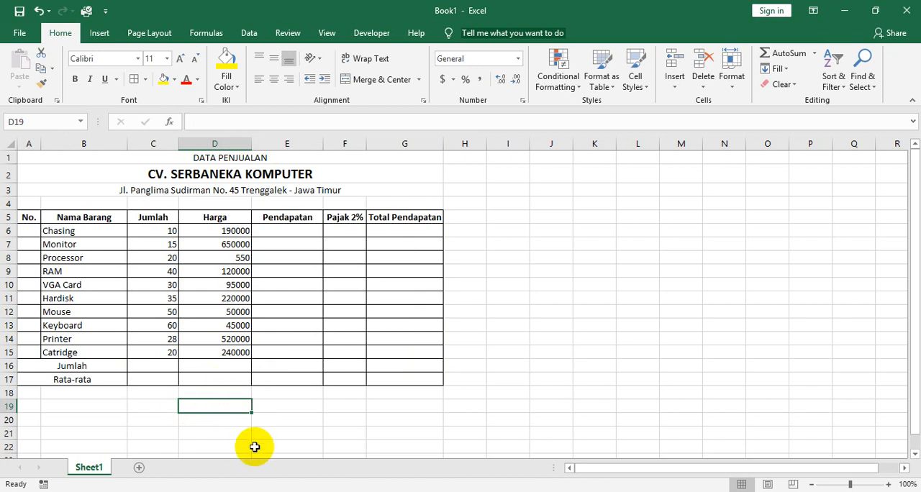
{"action": "left_click", "coordinate": [280, 393]}
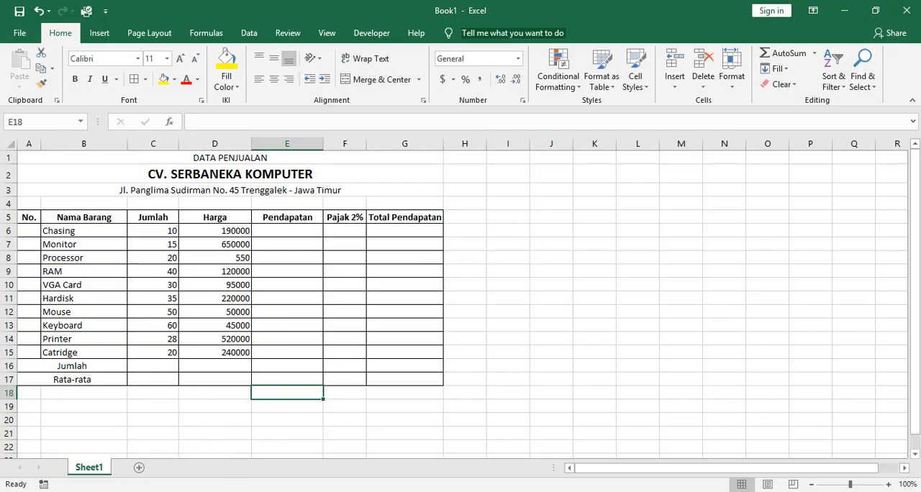
Compare the worksheet's prices and numbering with the scanned exercise img20200909_21070302.pdf in Nitro Pro, then return to Excel.
{"action": "key", "text": "alt+Tab"}
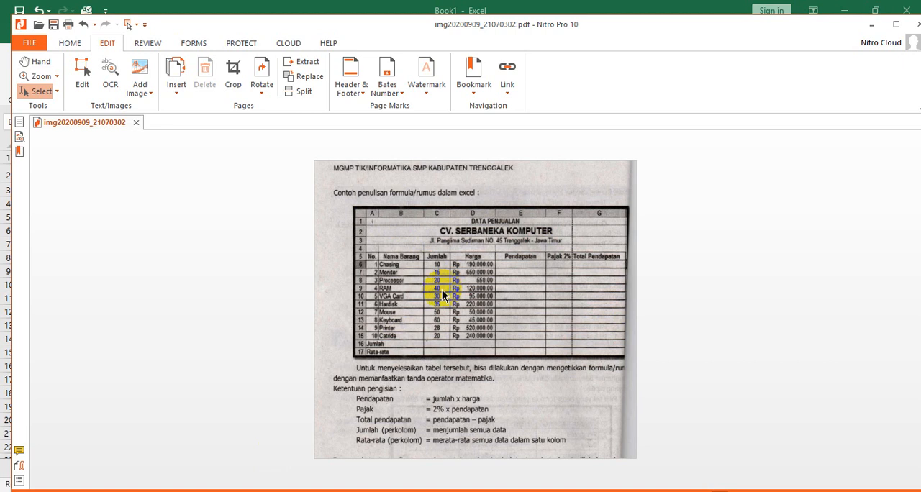
{"action": "scroll", "coordinate": [442, 295], "scroll_direction": "up", "scroll_amount": 2}
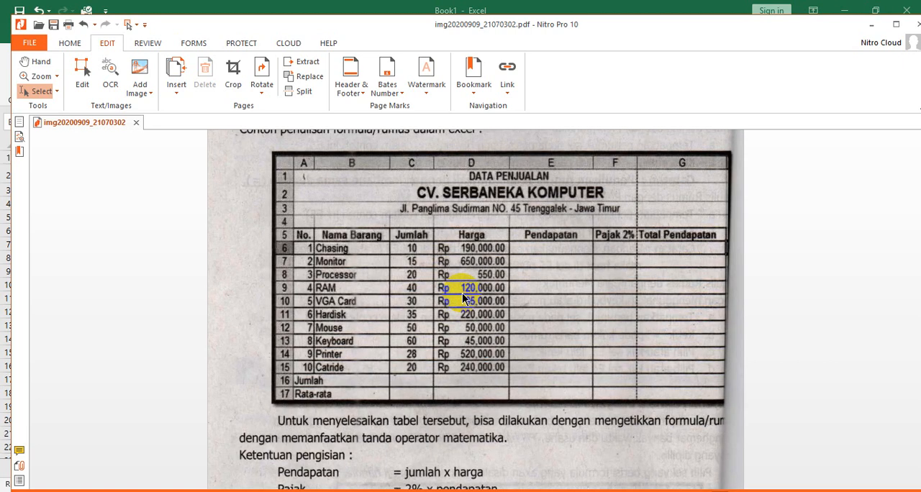
{"action": "key", "text": "alt+Tab"}
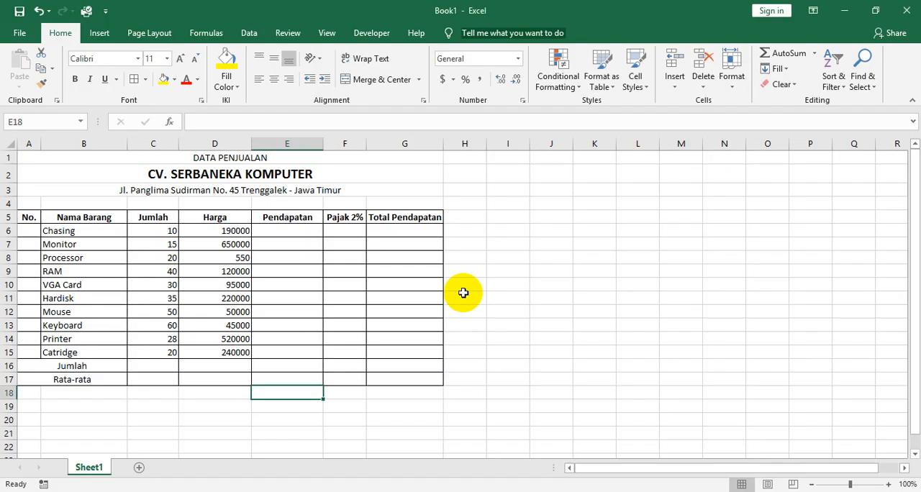
{"action": "left_click", "coordinate": [234, 229]}
{"action": "left_click", "coordinate": [291, 297]}
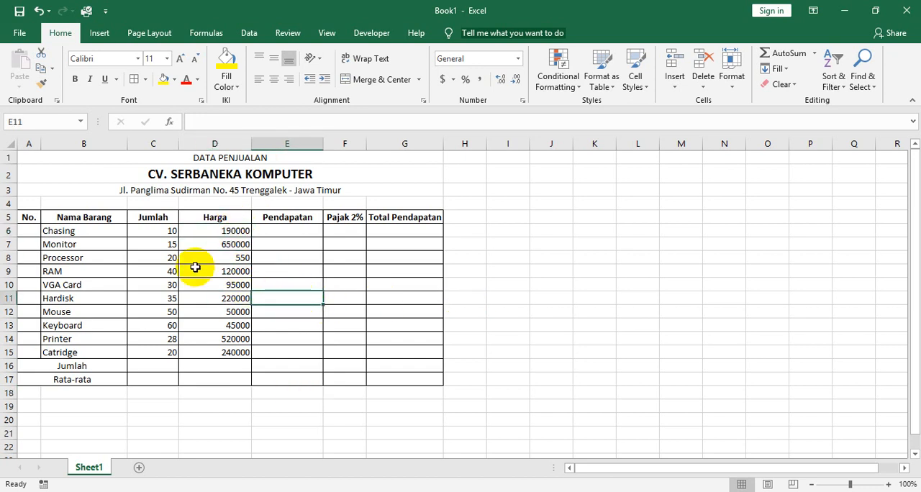
{"action": "key", "text": "alt+Tab"}
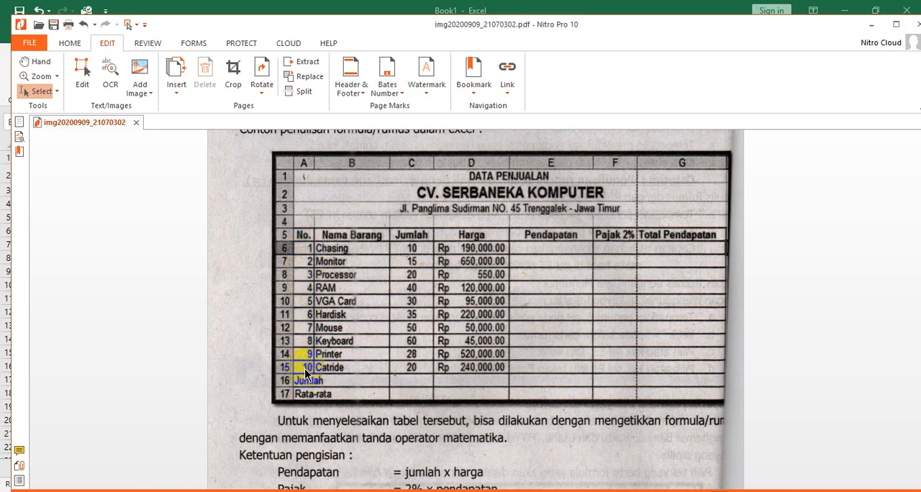
{"action": "key", "text": "alt+Tab"}
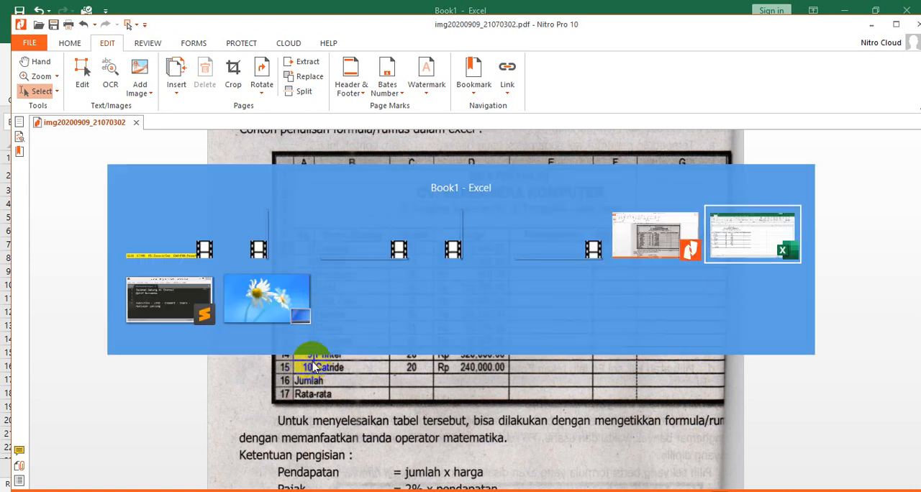
Enter the numbers 1, 2 and 3 in cells A6 to A8 of the No. column.
{"action": "left_click", "coordinate": [26, 231]}
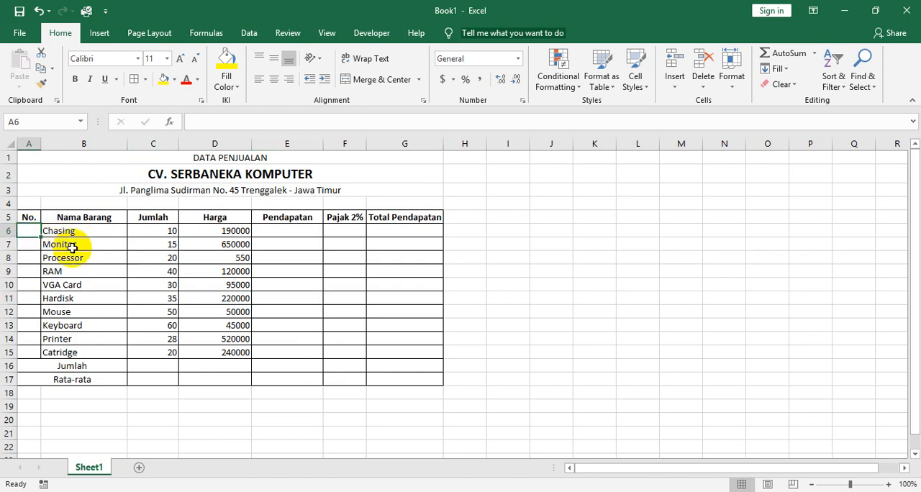
{"action": "type", "text": "1"}
{"action": "key", "text": "Return"}
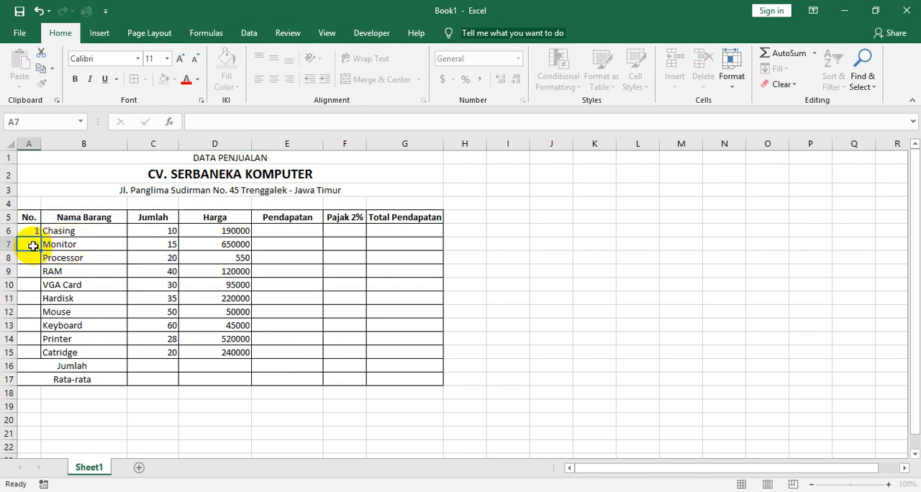
{"action": "type", "text": "2"}
{"action": "key", "text": "Return"}
{"action": "type", "text": "3"}
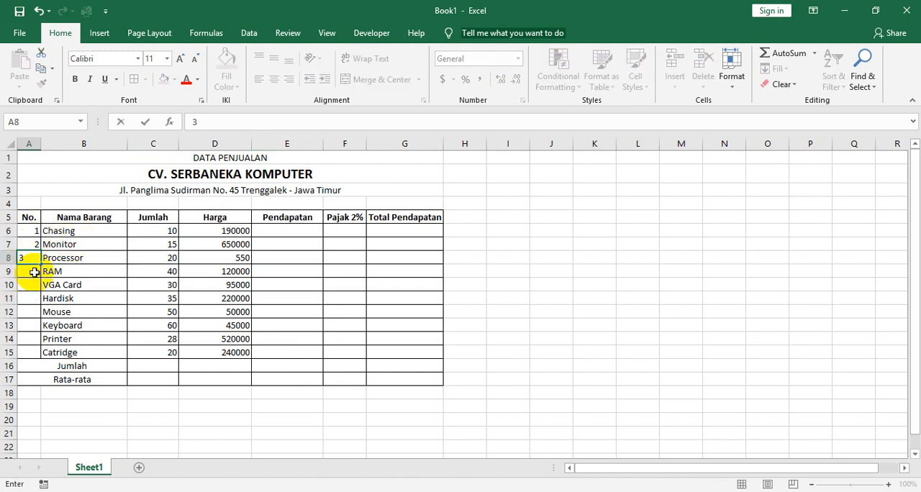
{"action": "key", "text": "Return"}
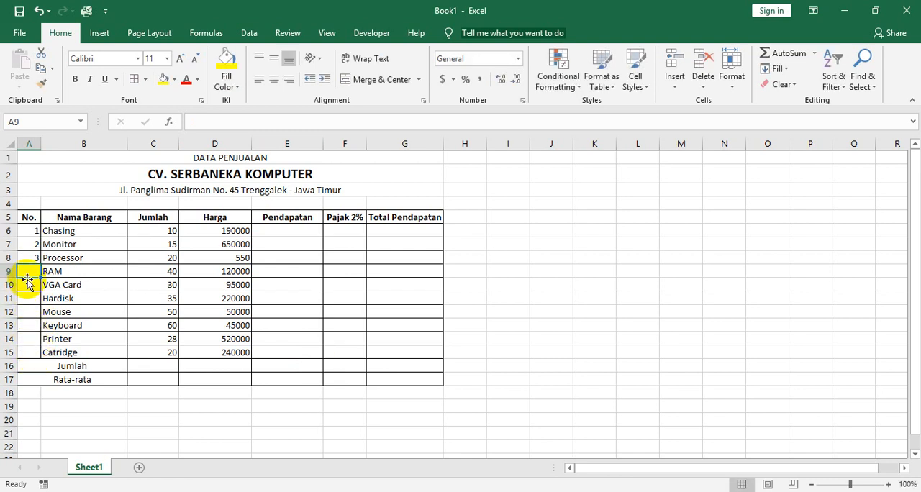
Clear the numbers from cells A6 to A8 in the No. column.
{"action": "left_click_drag", "start_coordinate": [26, 271], "coordinate": [32, 232]}
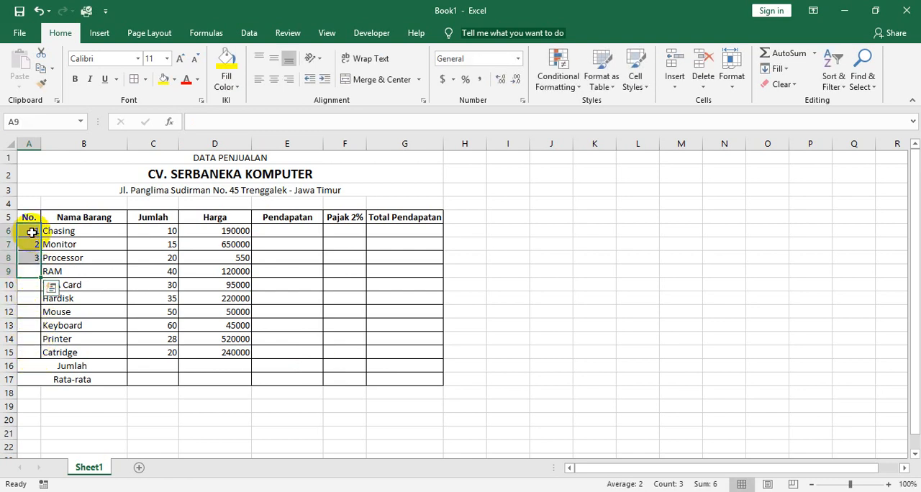
{"action": "key", "text": "BackSpace"}
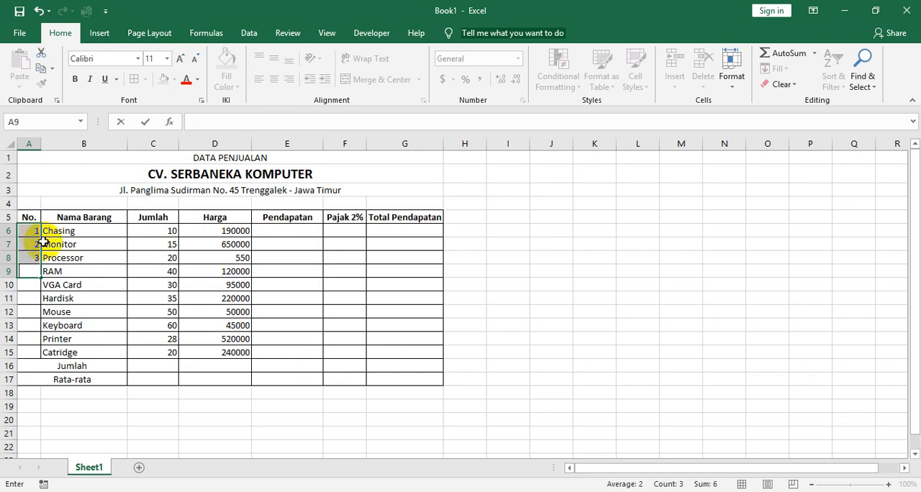
{"action": "left_click", "coordinate": [44, 243]}
{"action": "left_click_drag", "start_coordinate": [29, 231], "coordinate": [26, 261]}
{"action": "key", "text": "Delete"}
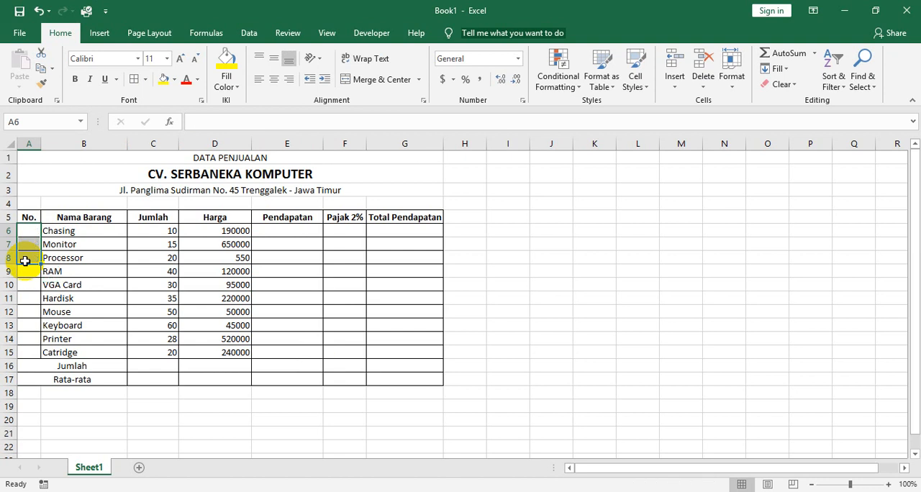
Enter 1 in cell A6 as the first item's number in the No. column.
{"action": "left_click", "coordinate": [27, 231]}
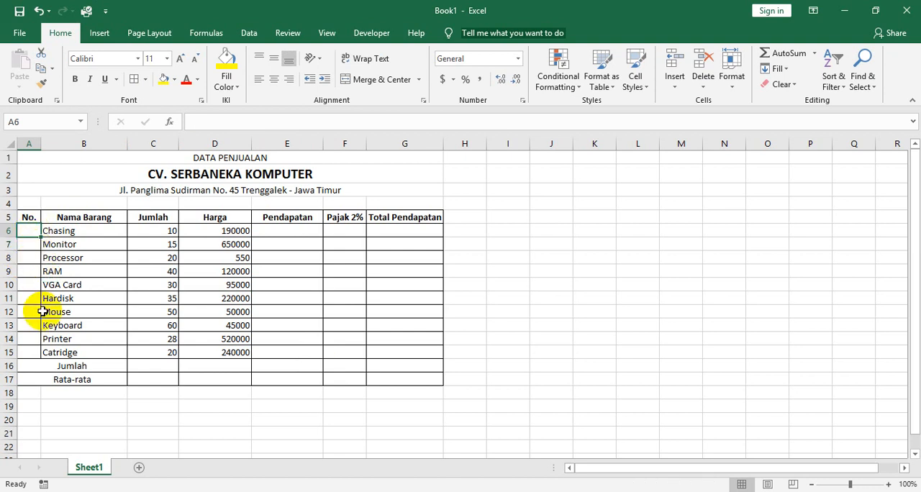
{"action": "left_click", "coordinate": [31, 244]}
{"action": "left_click", "coordinate": [29, 231]}
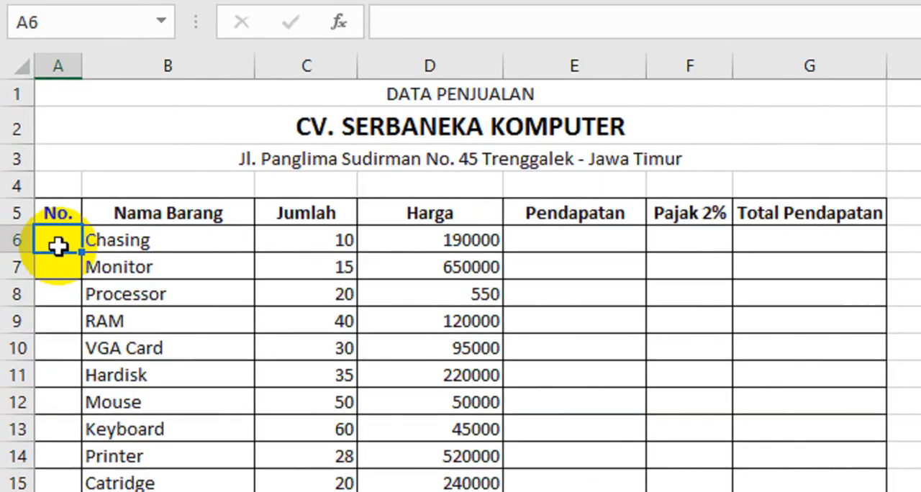
{"action": "type", "text": "1"}
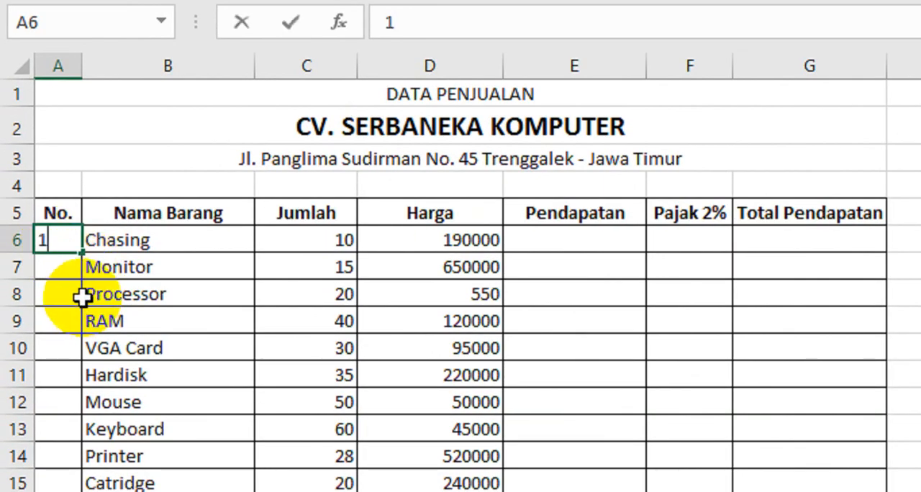
{"action": "key", "text": "Return"}
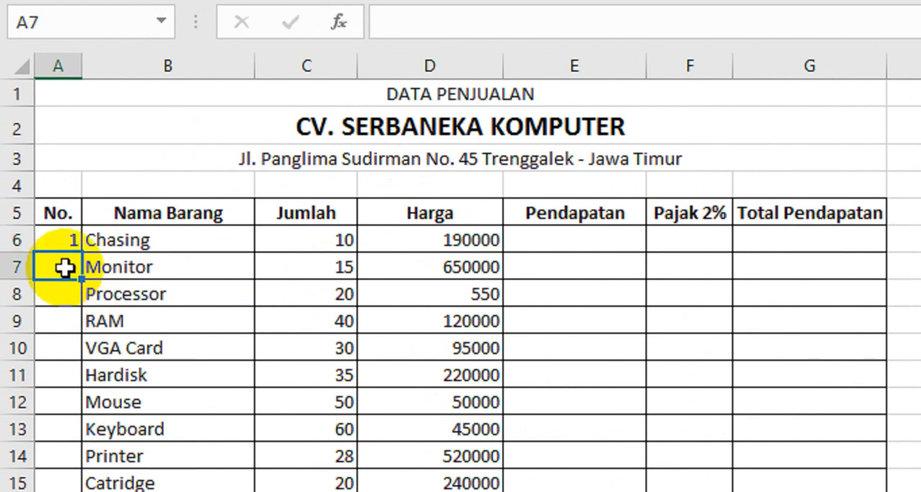
Enter 2 in cell A7 of the No. column and try to select cells A6 and A7 together.
{"action": "type", "text": "2"}
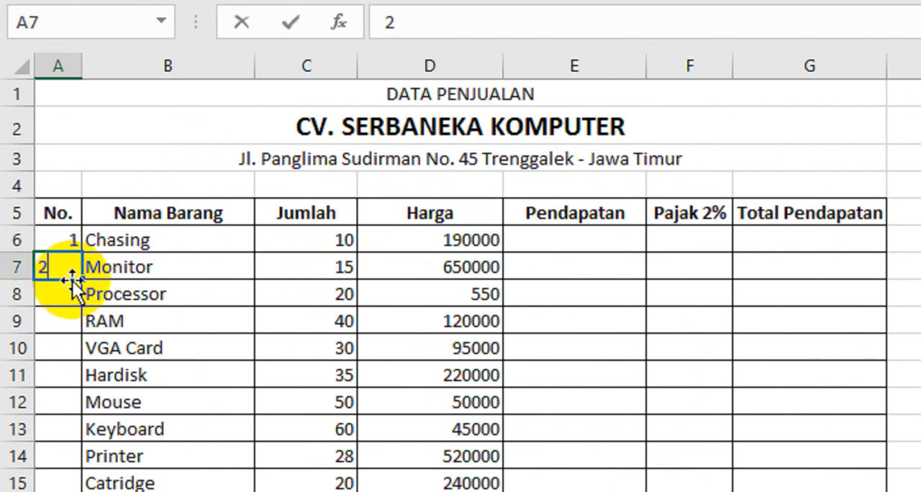
{"action": "key", "text": "Return"}
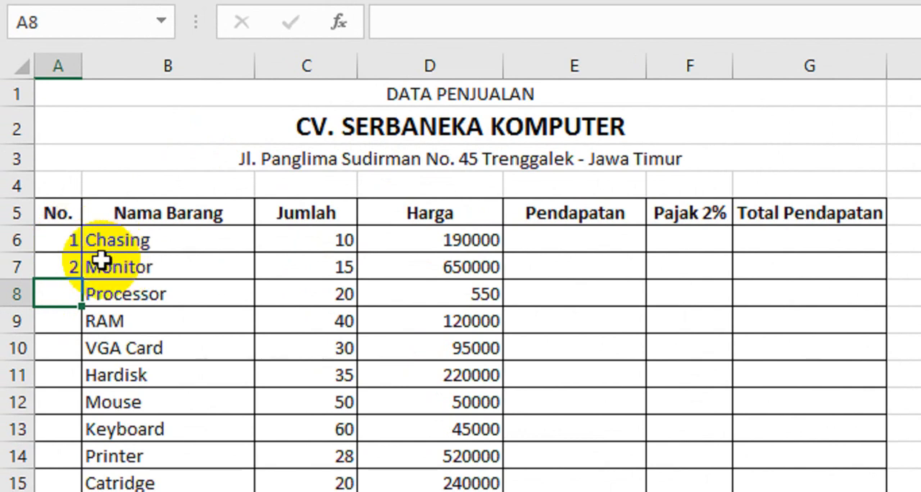
{"action": "left_click", "coordinate": [48, 240]}
{"action": "left_click_drag", "start_coordinate": [46, 243], "coordinate": [96, 279]}
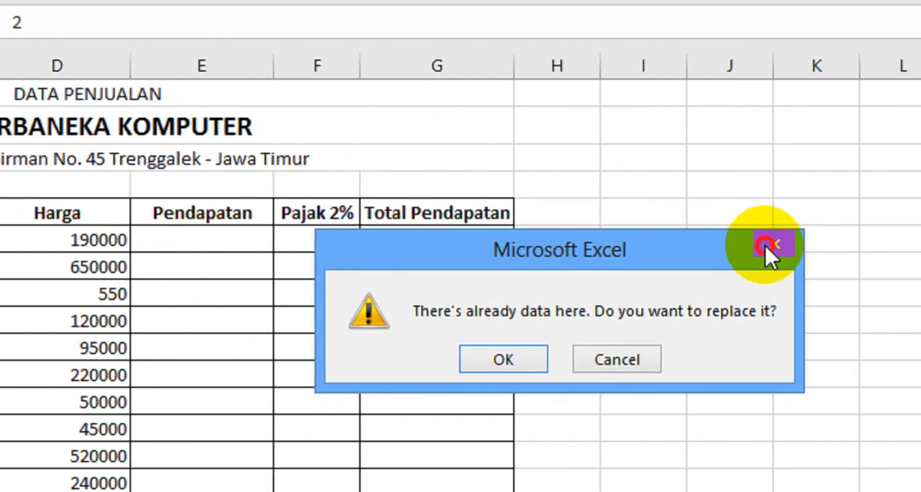
{"action": "left_click", "coordinate": [764, 244]}
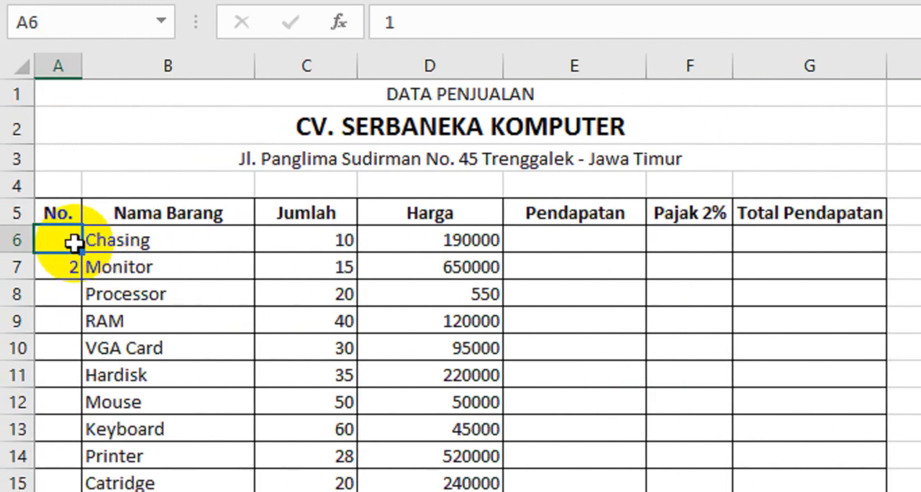
Clear the numbers from cells A6 and A7 in the No. column.
{"action": "left_click_drag", "start_coordinate": [64, 244], "coordinate": [67, 263]}
{"action": "key", "text": "Delete"}
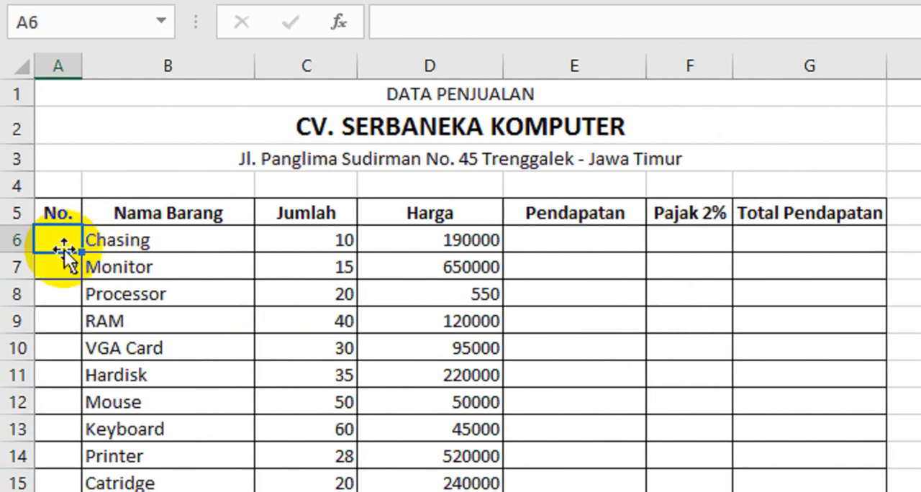
{"action": "left_click", "coordinate": [57, 266]}
Enter 1 in cell A6 and 2 in cell A7 as the starting numbers of the No. column.
{"action": "left_click", "coordinate": [56, 246]}
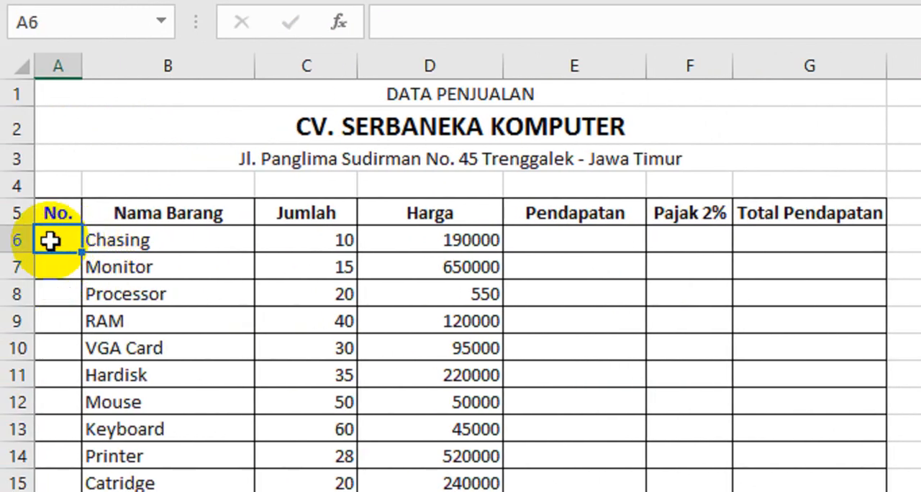
{"action": "type", "text": "1"}
{"action": "left_click", "coordinate": [57, 270]}
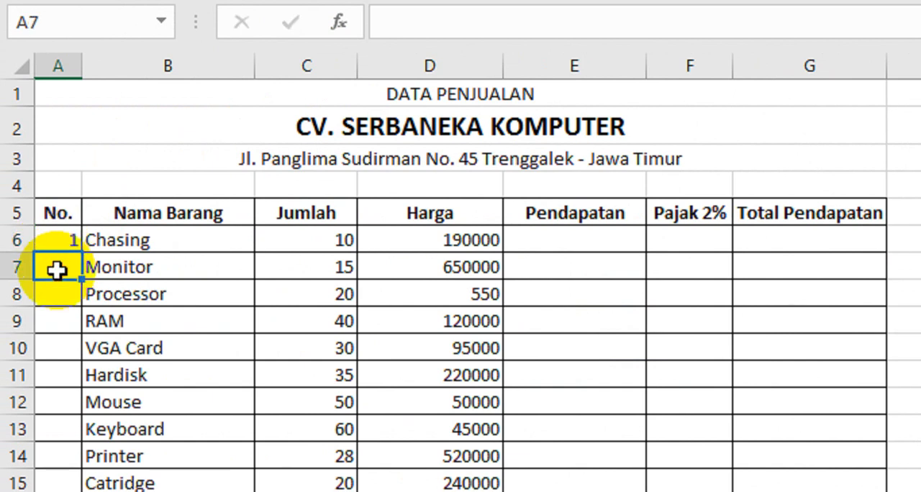
{"action": "double_click", "coordinate": [57, 271]}
{"action": "type", "text": "2"}
{"action": "left_click", "coordinate": [61, 294]}
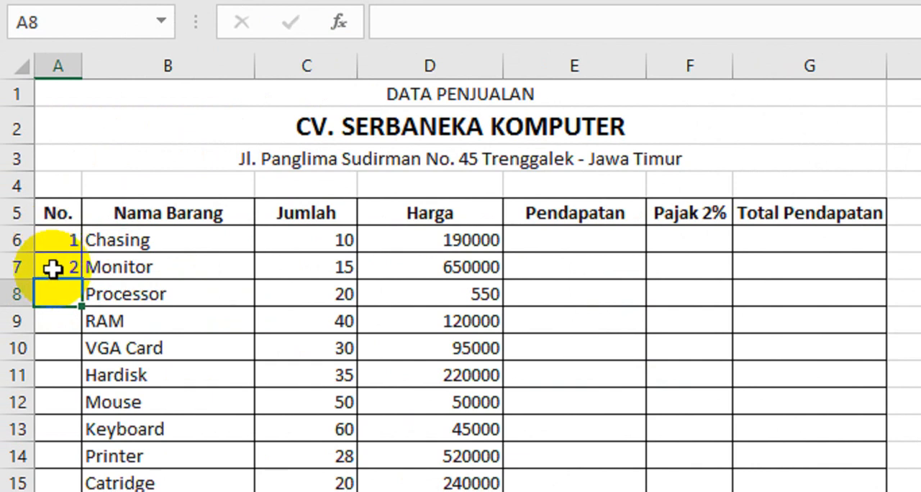
Extend the number series in A6:A7 down to A15 so the items are numbered 1 to 10.
{"action": "left_click", "coordinate": [56, 244]}
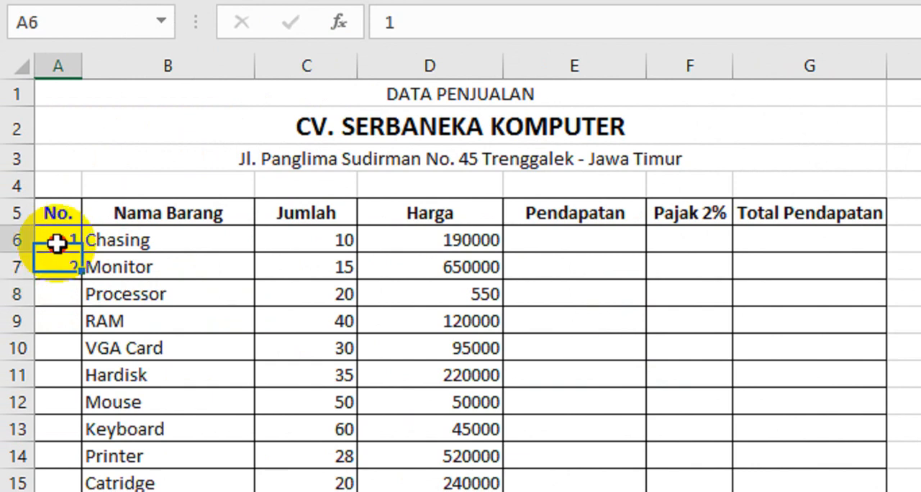
{"action": "left_click_drag", "start_coordinate": [58, 243], "coordinate": [57, 267]}
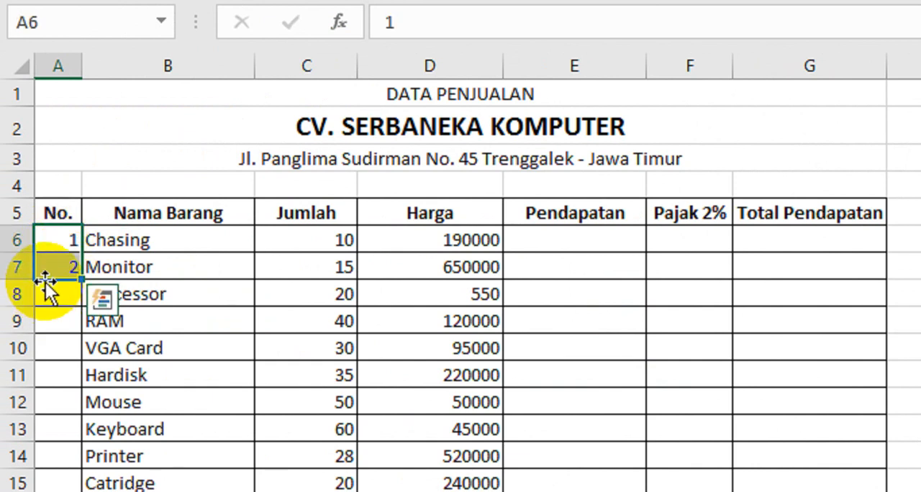
{"action": "left_click", "coordinate": [45, 243]}
{"action": "left_click", "coordinate": [51, 268]}
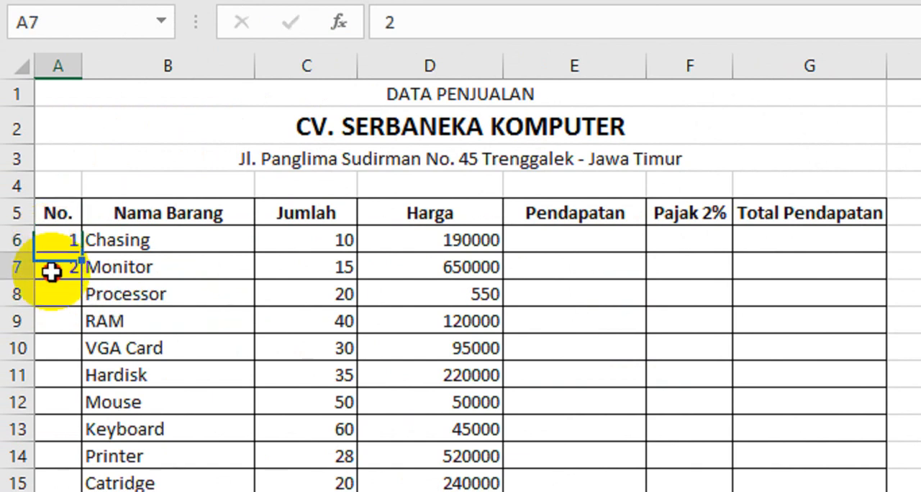
{"action": "left_click", "coordinate": [51, 243]}
{"action": "left_click_drag", "start_coordinate": [51, 243], "coordinate": [48, 271]}
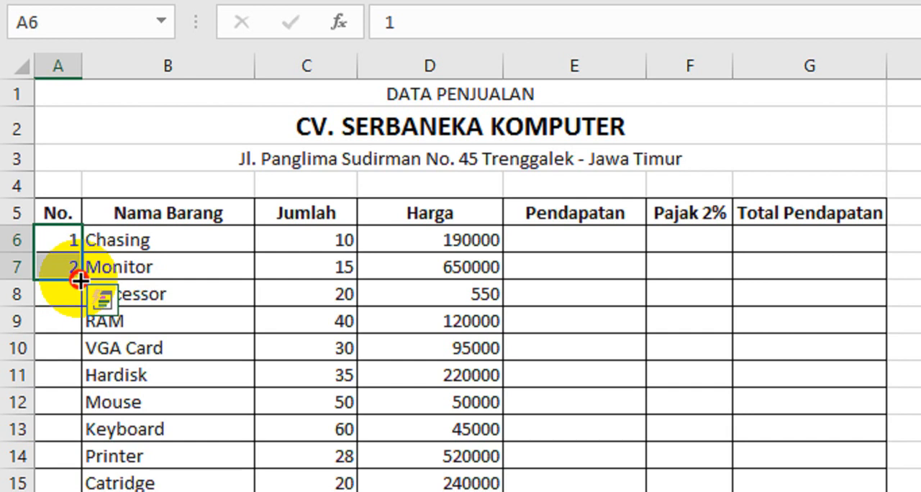
{"action": "left_click_drag", "start_coordinate": [78, 279], "coordinate": [85, 474]}
{"action": "left_click_drag", "start_coordinate": [86, 385], "coordinate": [86, 397]}
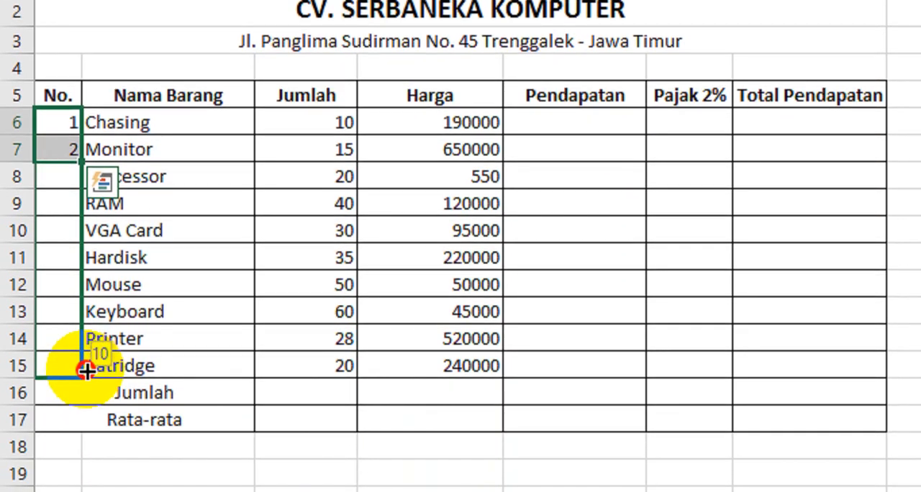
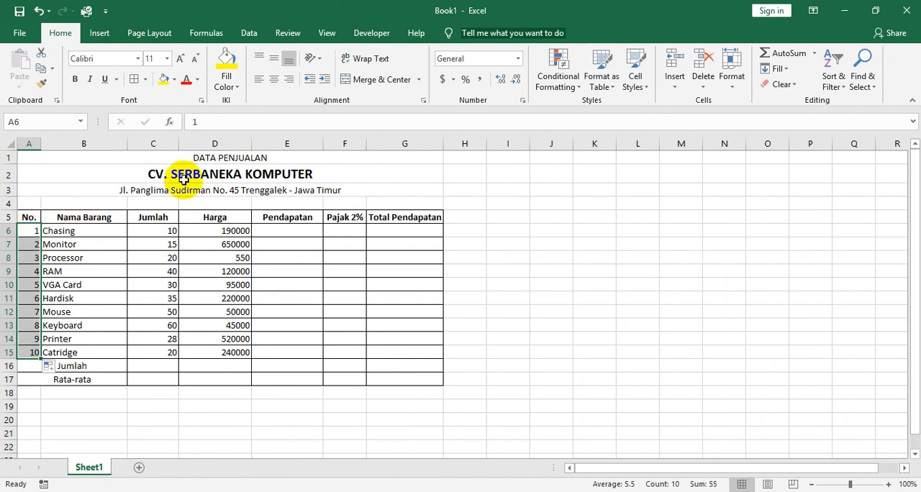
Centre the item numbers in A6:A15 and the Jumlah quantities in C6:C15 horizontally.
{"action": "left_click", "coordinate": [275, 80]}
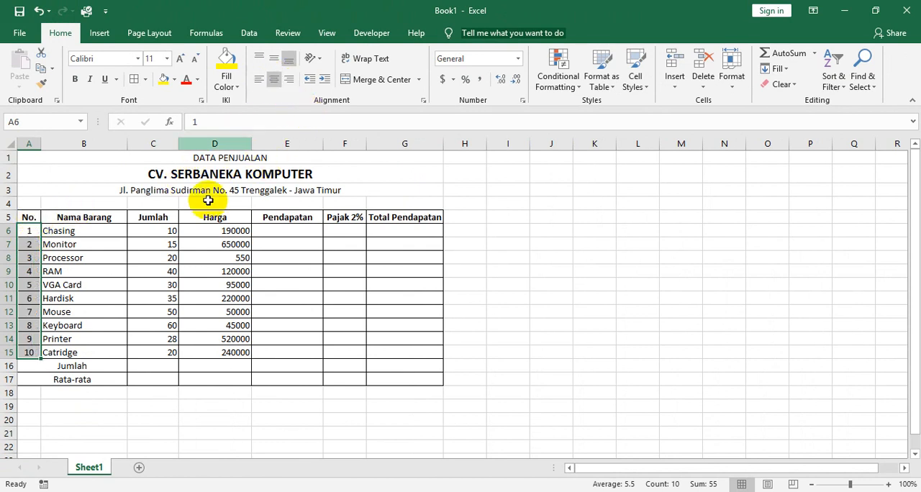
{"action": "left_click_drag", "start_coordinate": [163, 231], "coordinate": [148, 351]}
{"action": "left_click", "coordinate": [275, 81]}
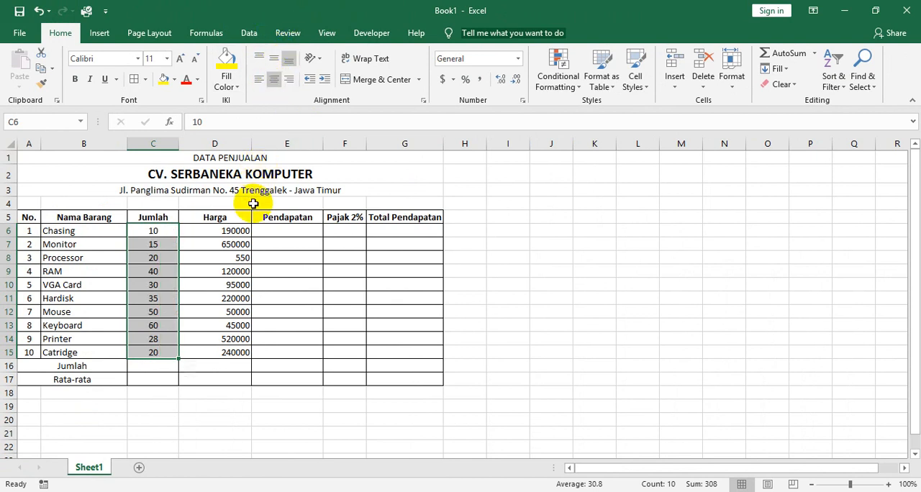
Compare the price format in the scanned exercise's Harga column with the prices in D6:D15 of the worksheet.
{"action": "key", "text": "alt+Tab"}
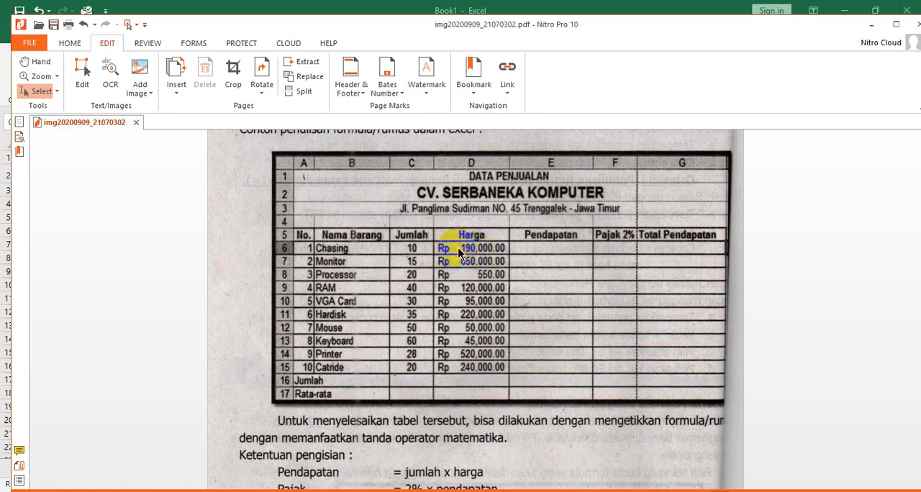
{"action": "key", "text": "alt+Tab"}
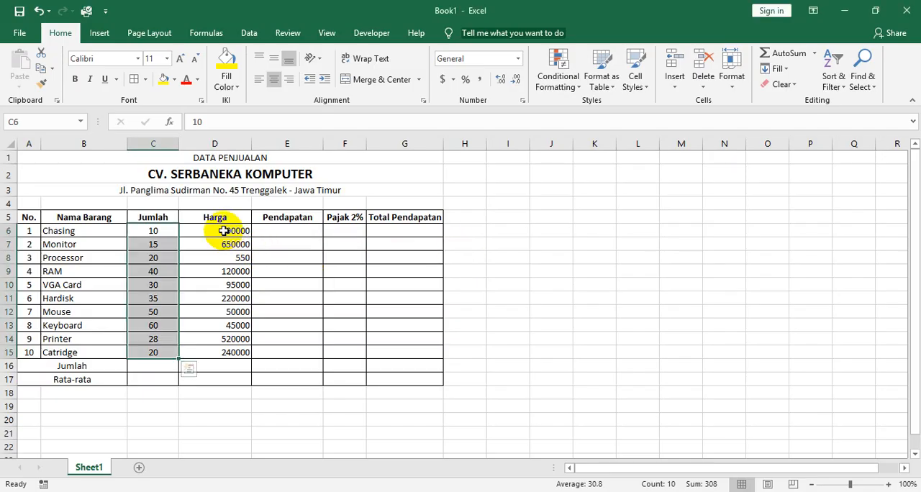
{"action": "left_click", "coordinate": [223, 230]}
{"action": "left_click", "coordinate": [221, 244]}
{"action": "left_click", "coordinate": [217, 257]}
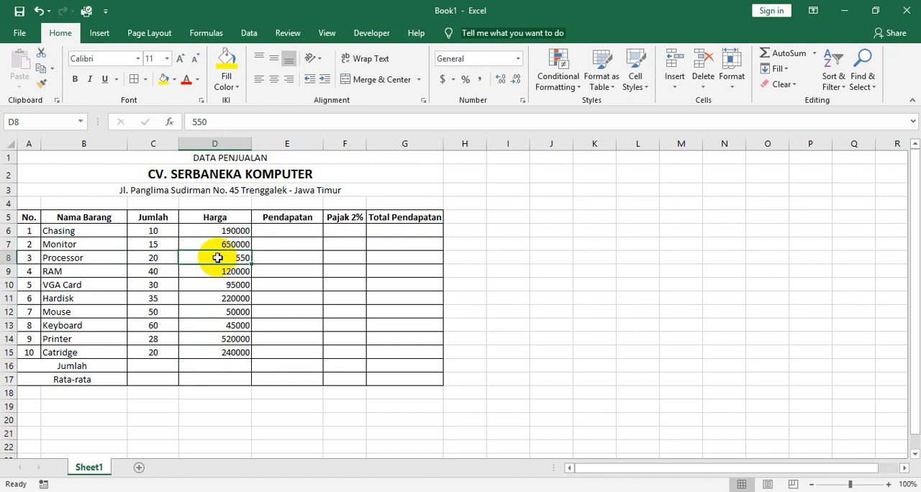
{"action": "left_click", "coordinate": [217, 271]}
{"action": "left_click", "coordinate": [219, 288]}
{"action": "left_click", "coordinate": [217, 298]}
{"action": "left_click", "coordinate": [219, 313]}
{"action": "left_click", "coordinate": [219, 325]}
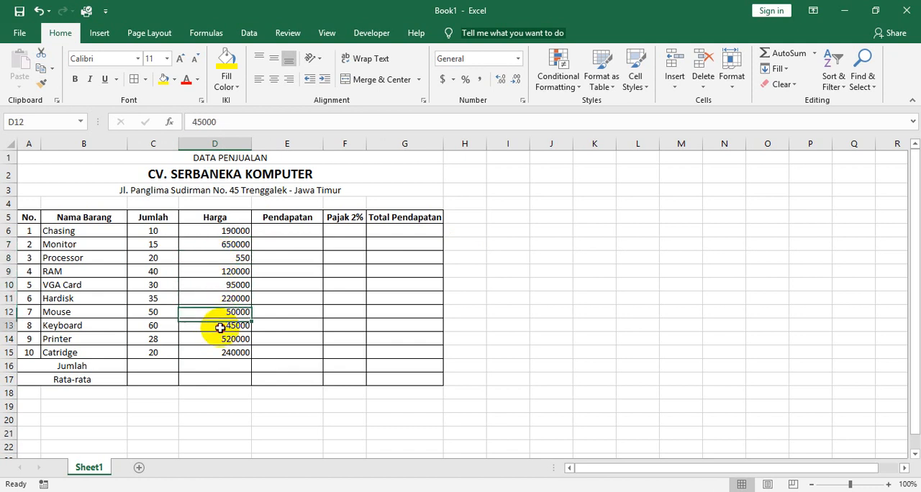
{"action": "left_click", "coordinate": [220, 339]}
{"action": "left_click", "coordinate": [220, 352]}
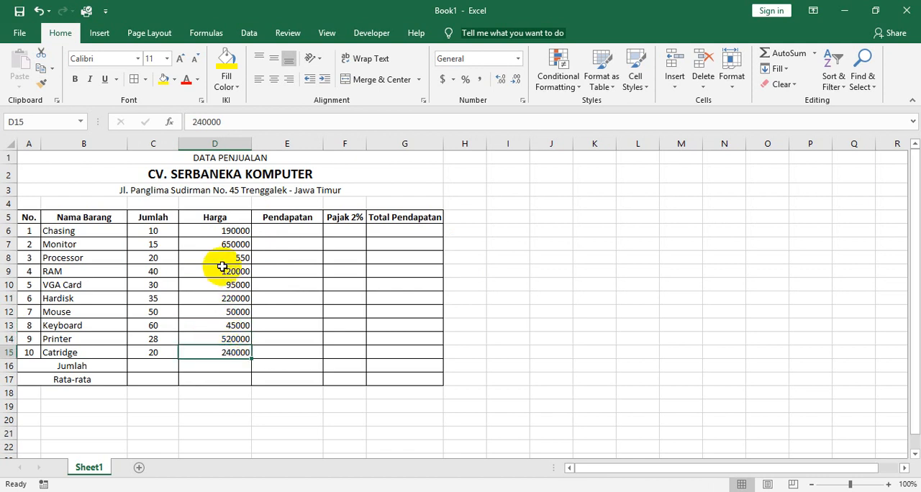
{"action": "left_click_drag", "start_coordinate": [211, 230], "coordinate": [213, 350]}
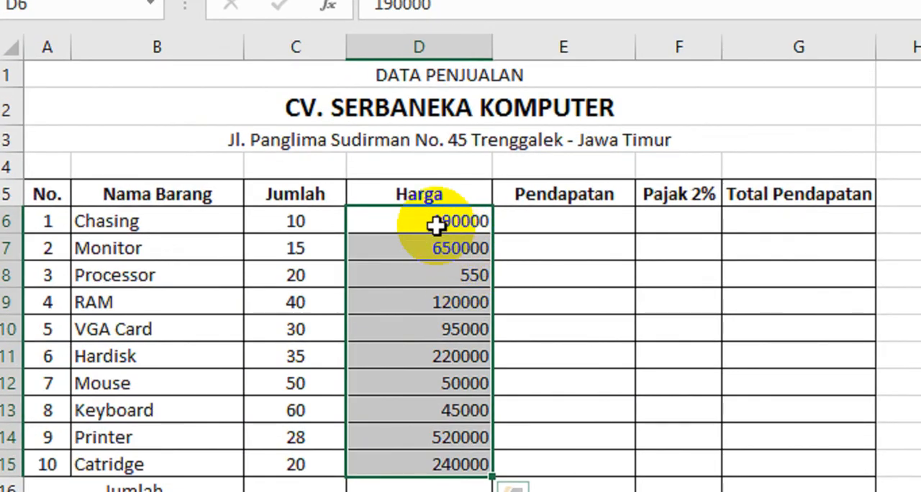
Try entering the Chasing price in cell D6 with a thousands separator, as 190.000.
{"action": "left_click", "coordinate": [436, 226]}
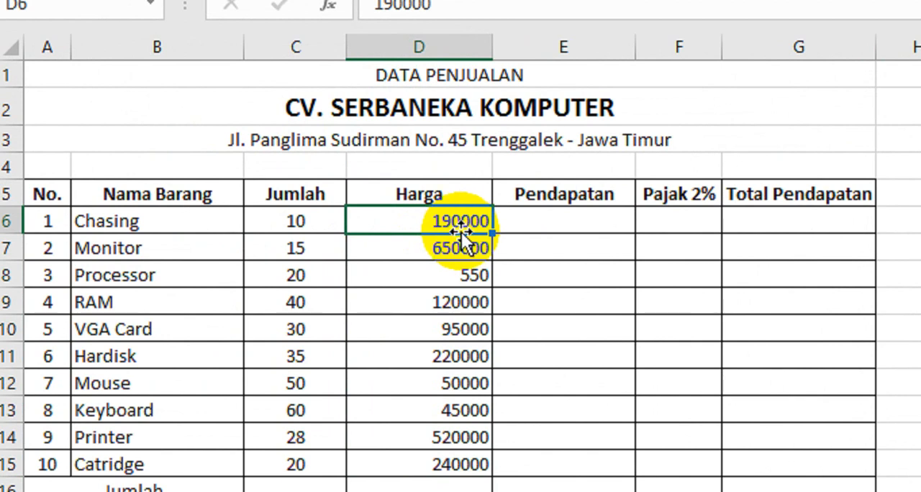
{"action": "type", "text": "190.000"}
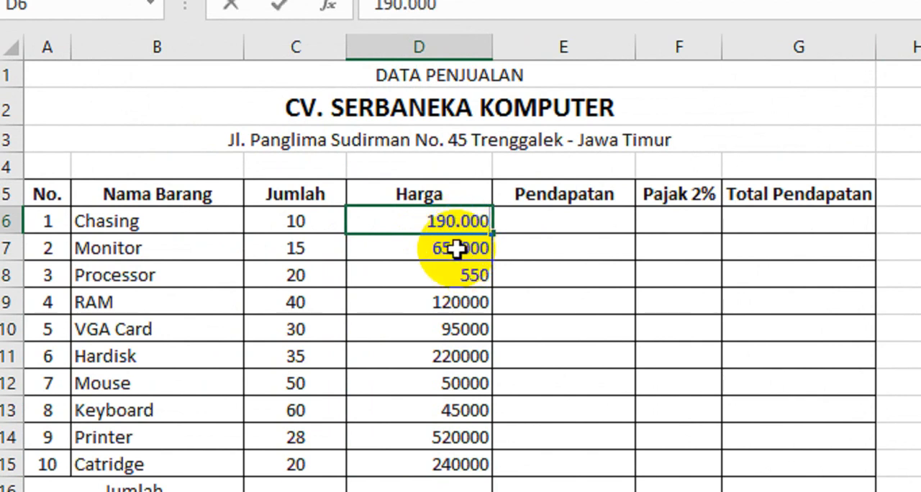
{"action": "key", "text": "BackSpace"}
{"action": "key", "text": "BackSpace"}
{"action": "key", "text": "BackSpace"}
{"action": "key", "text": "BackSpace"}
{"action": "key", "text": "BackSpace"}
{"action": "key", "text": "BackSpace"}
{"action": "key", "text": "BackSpace"}
Enter 190000 without any separator as the Chasing price in cell D6.
{"action": "type", "text": "1"}
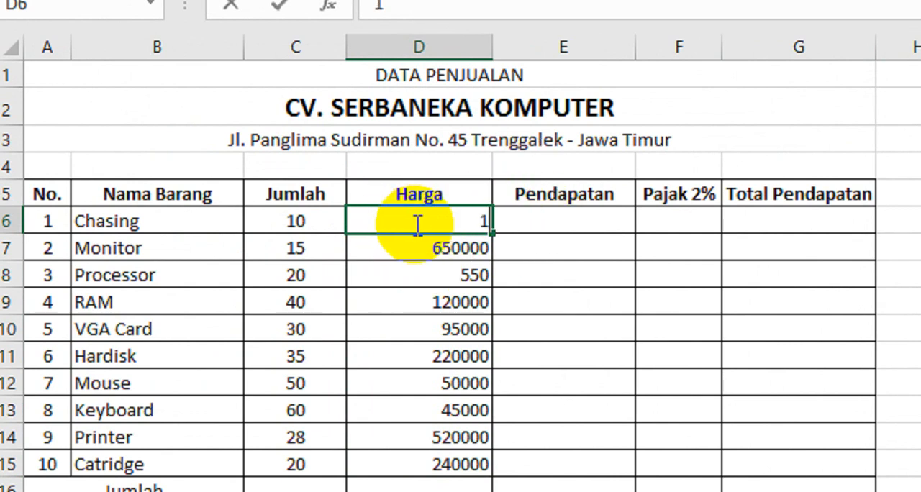
{"action": "type", "text": "900"}
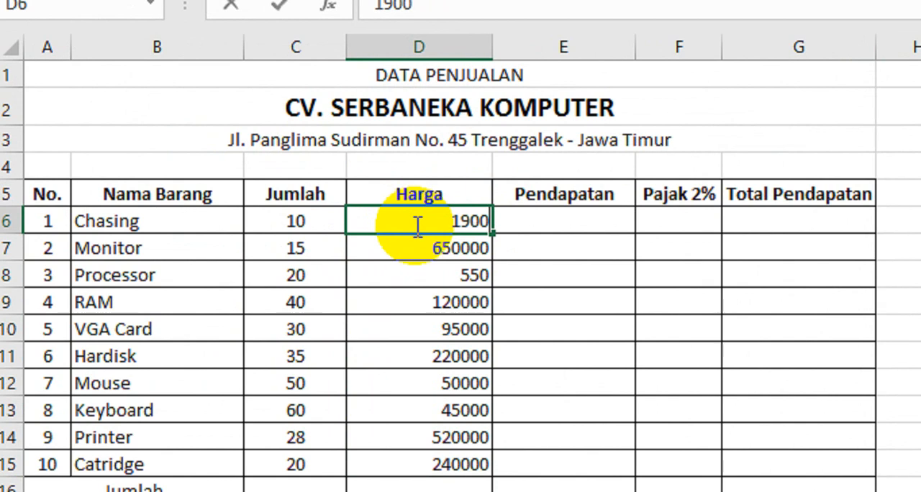
{"action": "type", "text": "00"}
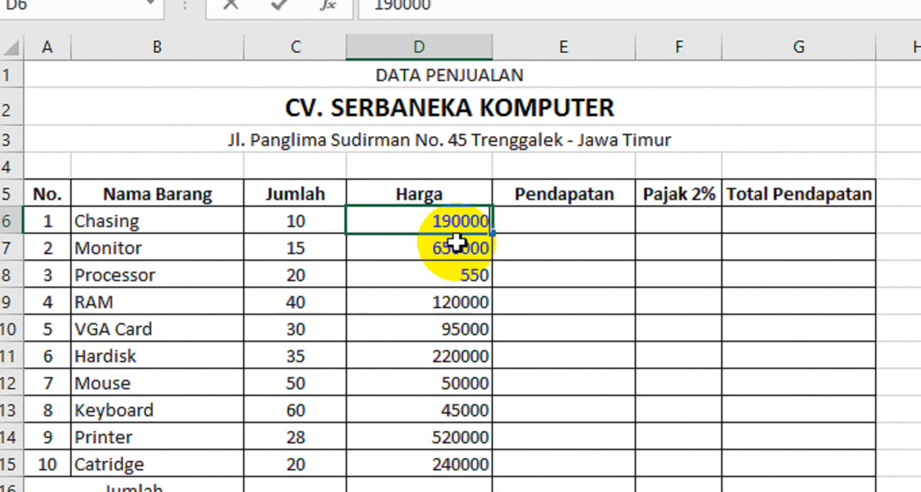
Examine how the prices in the Harga column are entered as plain numbers, row by row from D6 to D13.
{"action": "left_click", "coordinate": [374, 253]}
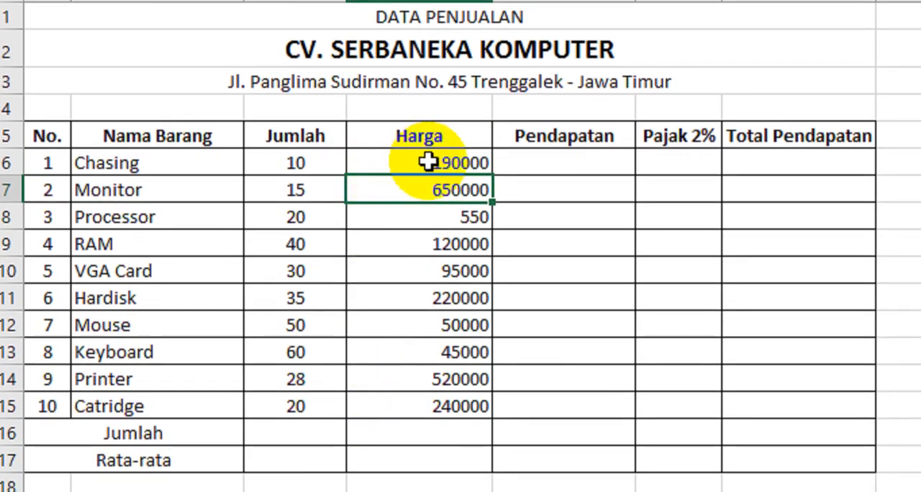
{"action": "left_click", "coordinate": [450, 164]}
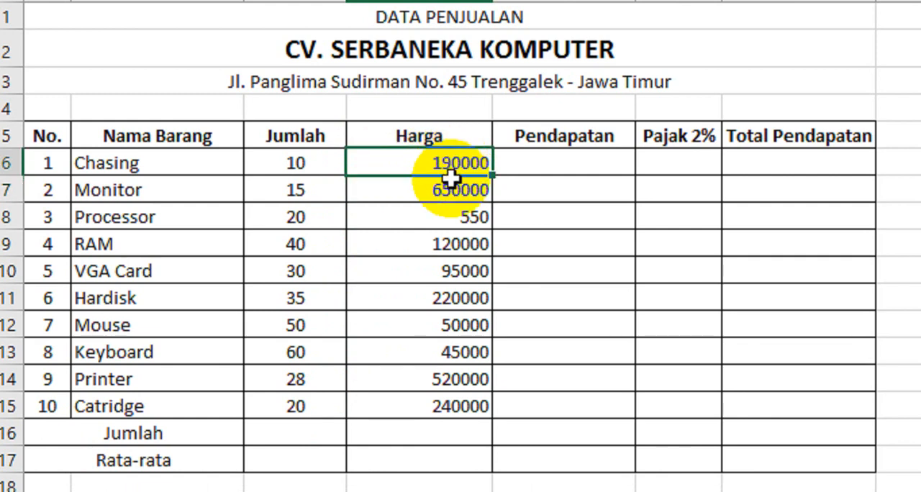
{"action": "left_click", "coordinate": [448, 189]}
{"action": "left_click", "coordinate": [452, 165]}
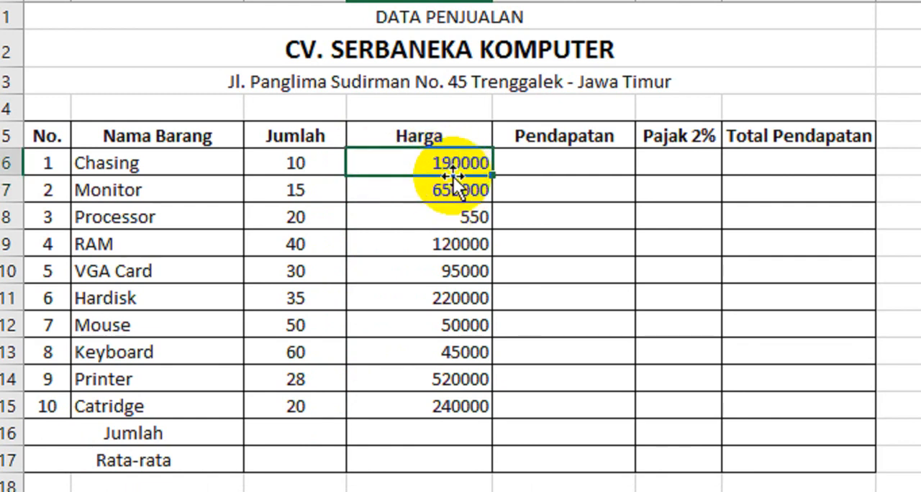
{"action": "left_click", "coordinate": [450, 191]}
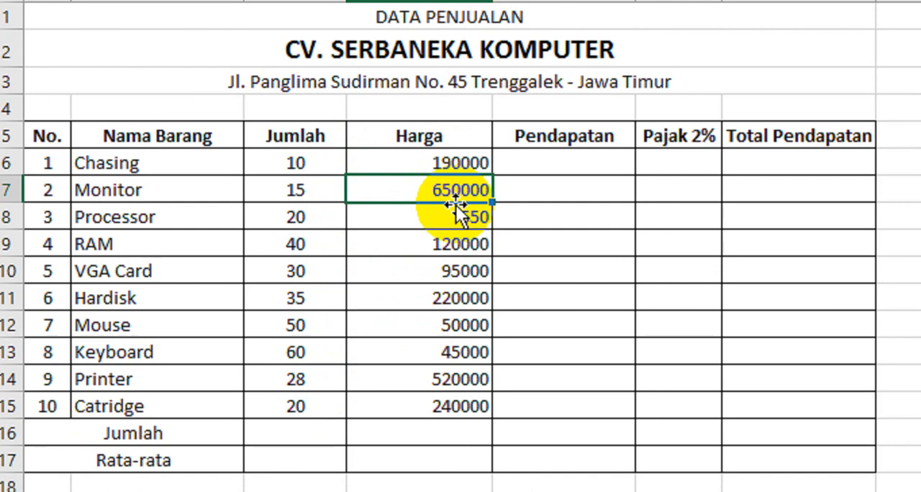
{"action": "left_click", "coordinate": [457, 257]}
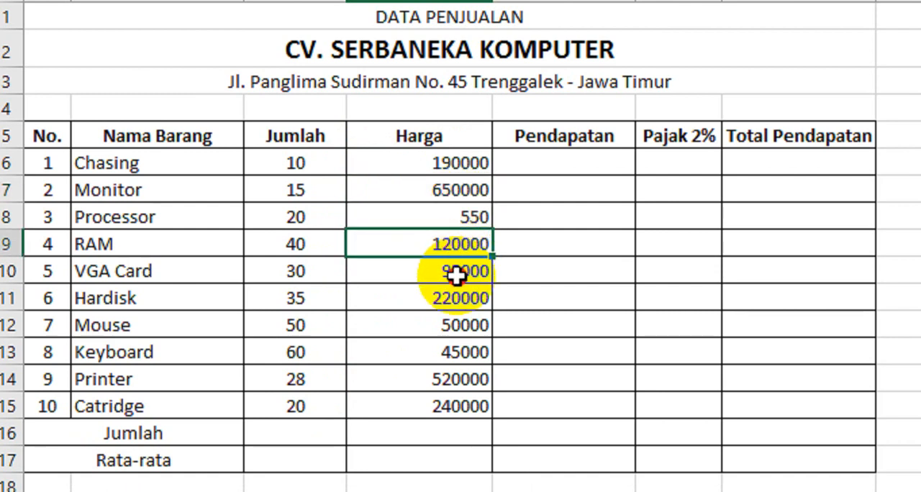
{"action": "left_click", "coordinate": [456, 277]}
{"action": "left_click", "coordinate": [456, 303]}
{"action": "left_click", "coordinate": [455, 329]}
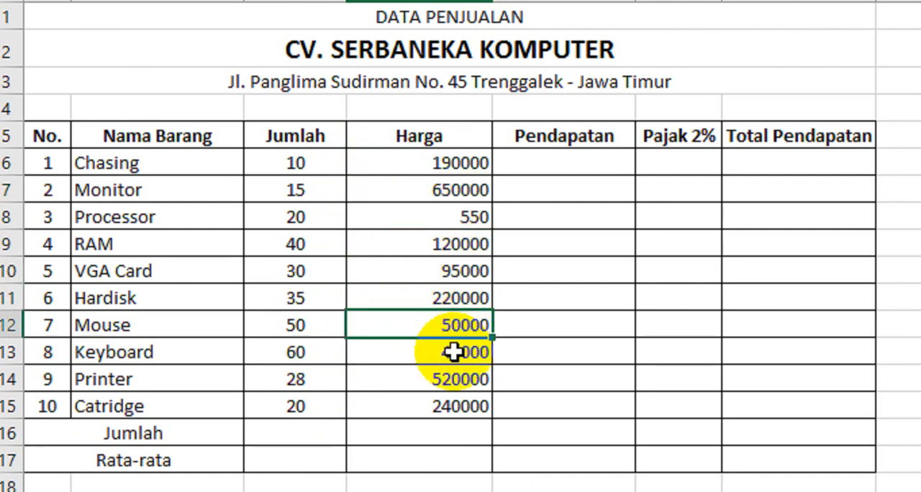
{"action": "left_click", "coordinate": [452, 352]}
Open the full number format settings for the Harga prices in D6:D15 and choose the Accounting category.
{"action": "left_click_drag", "start_coordinate": [446, 164], "coordinate": [437, 396]}
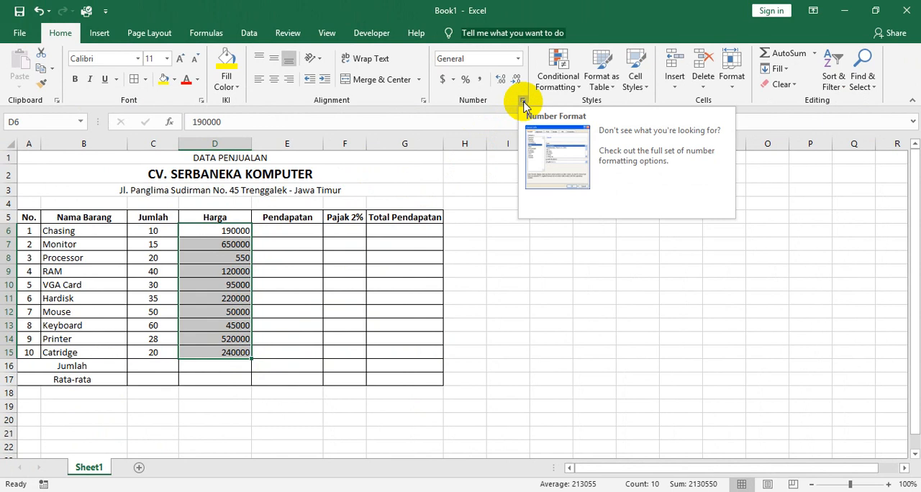
{"action": "left_click", "coordinate": [278, 245]}
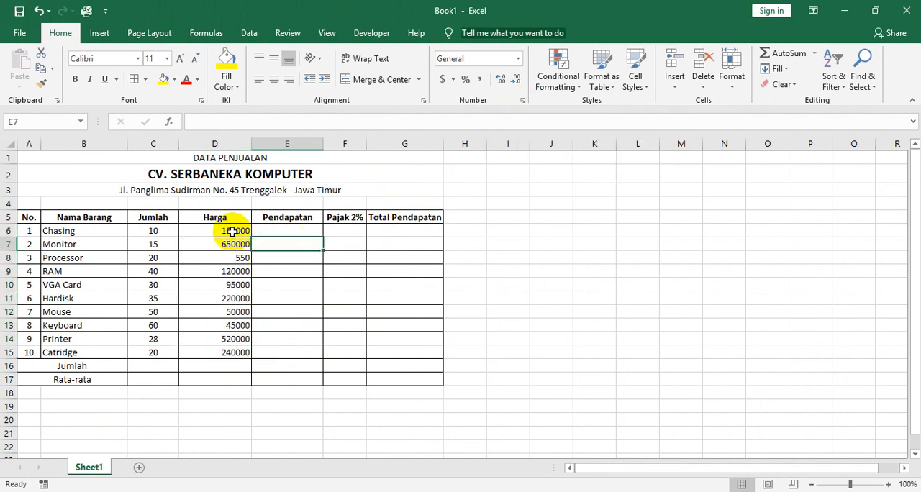
{"action": "left_click_drag", "start_coordinate": [230, 231], "coordinate": [225, 350]}
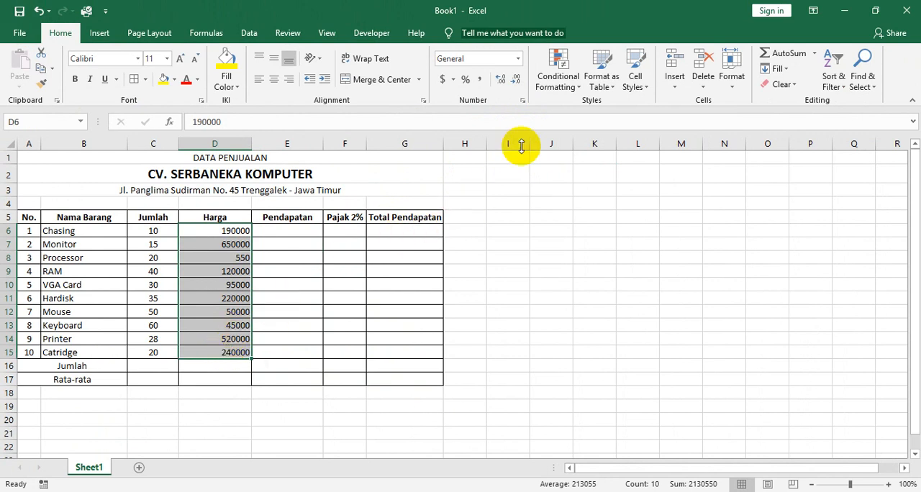
{"action": "left_click", "coordinate": [523, 102]}
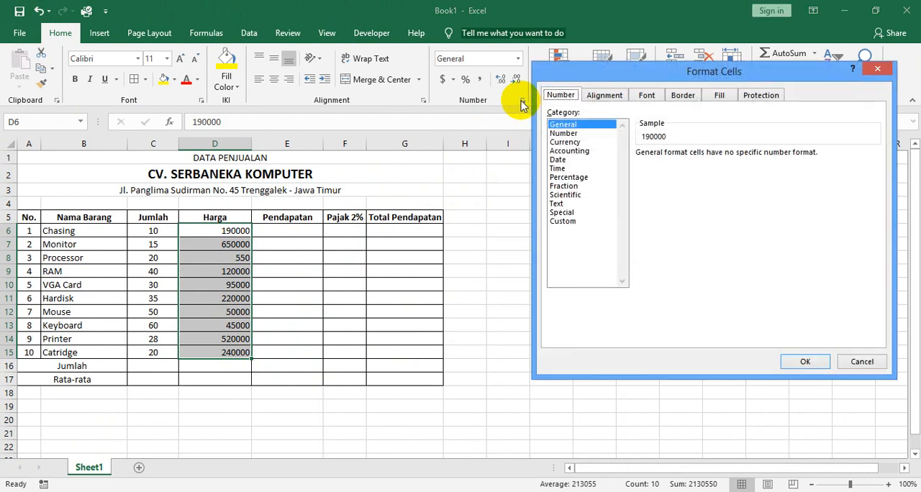
{"action": "left_click", "coordinate": [562, 73]}
{"action": "left_click_drag", "start_coordinate": [562, 73], "coordinate": [280, 107]}
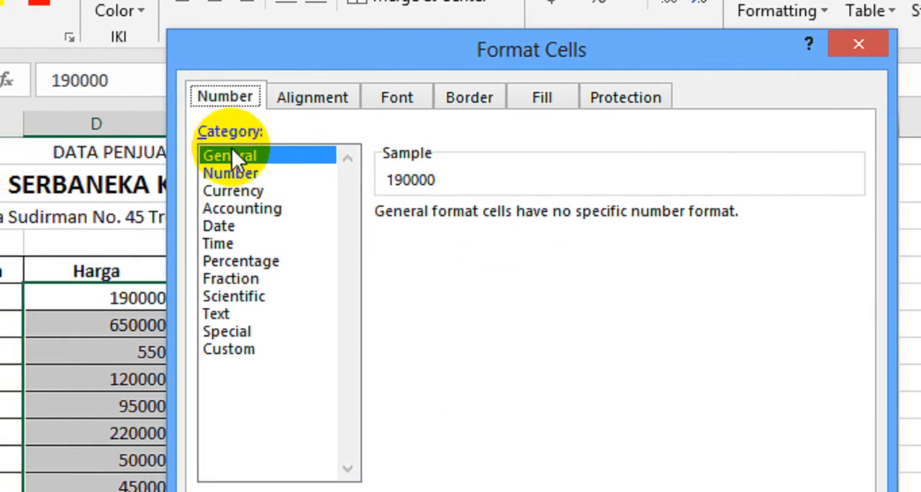
{"action": "left_click", "coordinate": [239, 213]}
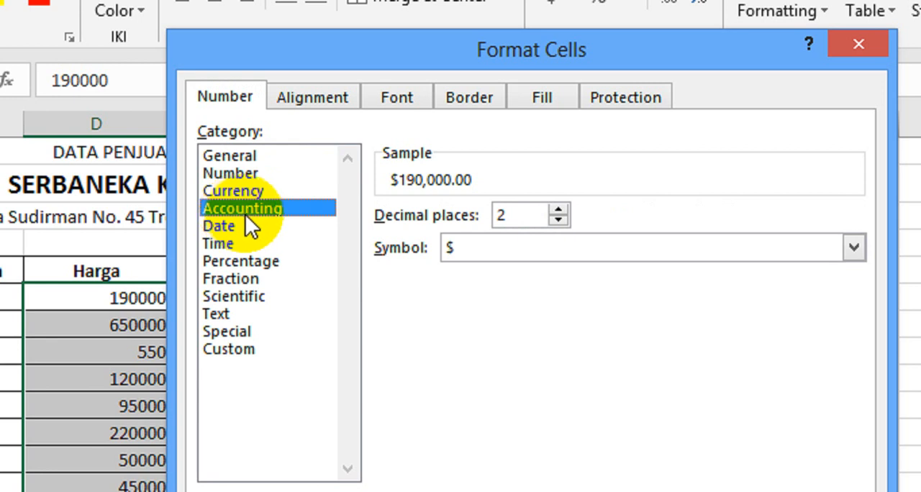
Set the currency symbol of the Accounting format to Rp Indonesian.
{"action": "left_click", "coordinate": [476, 245]}
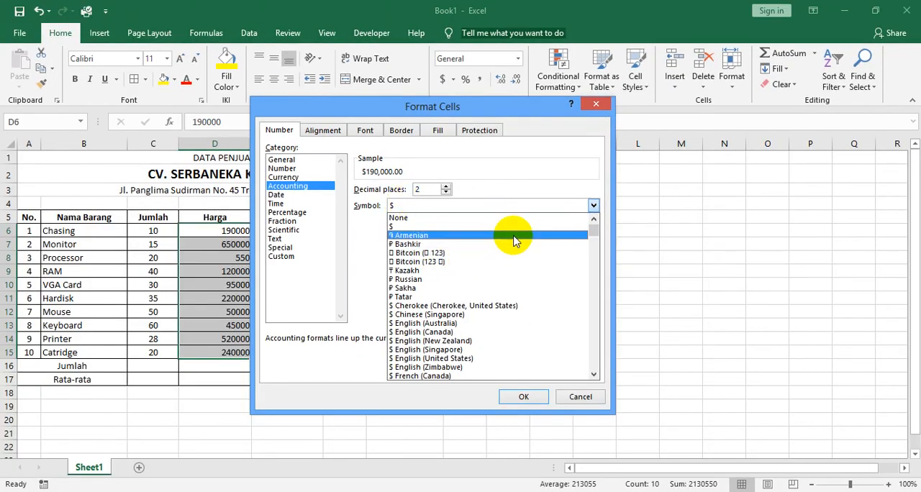
{"action": "left_click_drag", "start_coordinate": [593, 233], "coordinate": [592, 287]}
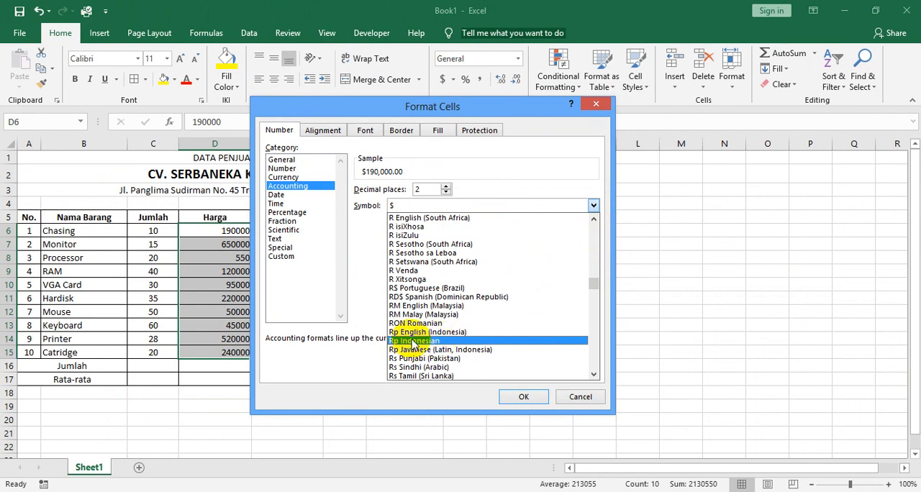
{"action": "left_click", "coordinate": [412, 342]}
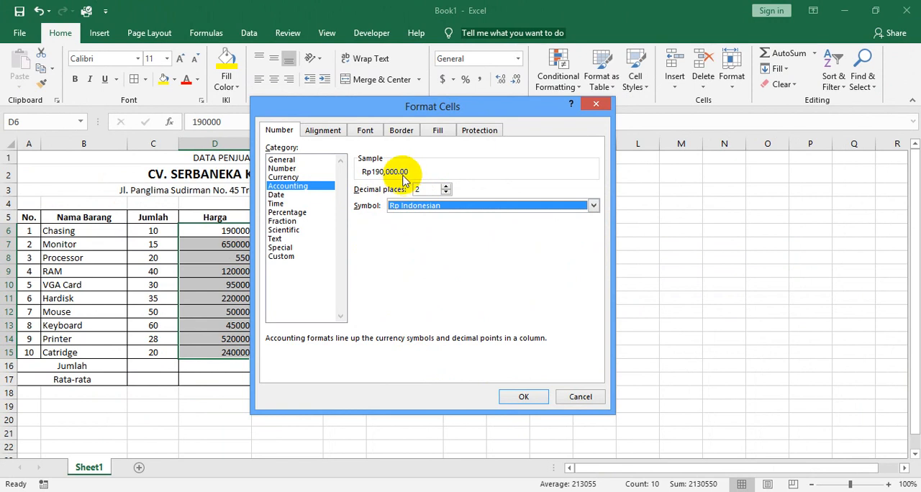
Set the Accounting format to 2 decimal places after trying 5, and apply it to the Harga prices.
{"action": "left_click", "coordinate": [446, 185]}
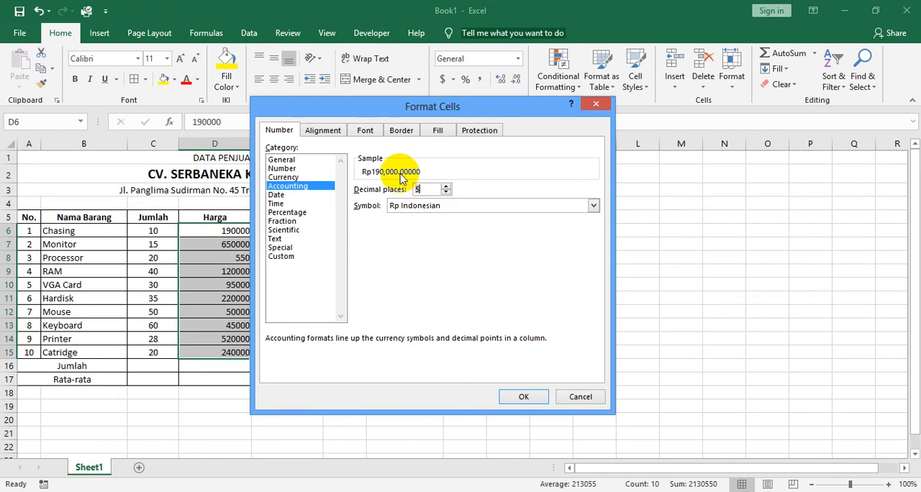
{"action": "left_click", "coordinate": [466, 189]}
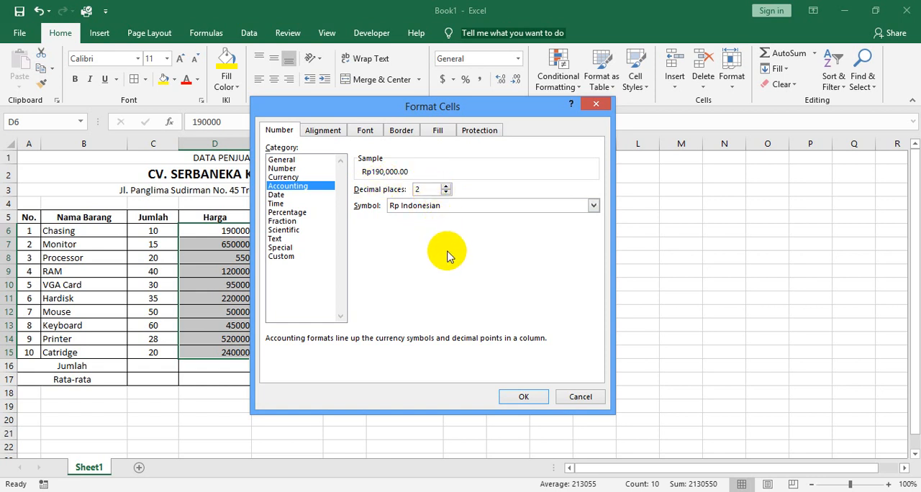
{"action": "left_click", "coordinate": [420, 191]}
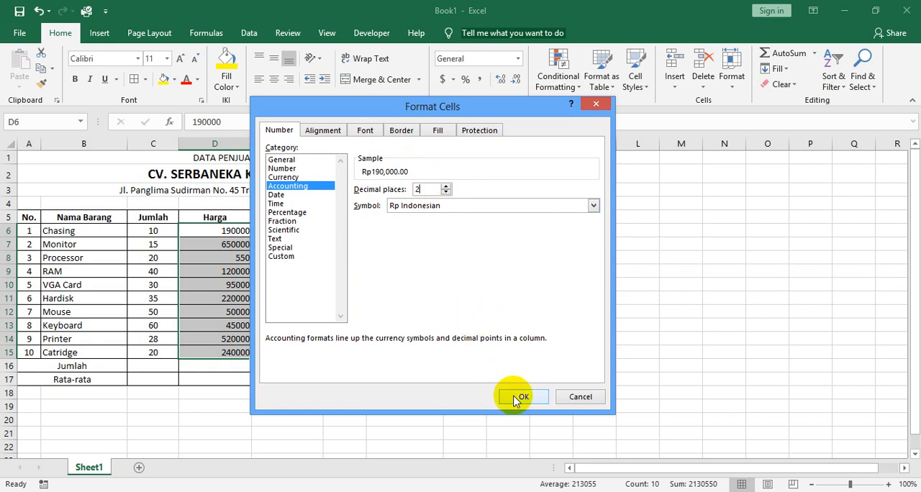
{"action": "left_click_drag", "start_coordinate": [362, 104], "coordinate": [405, 106]}
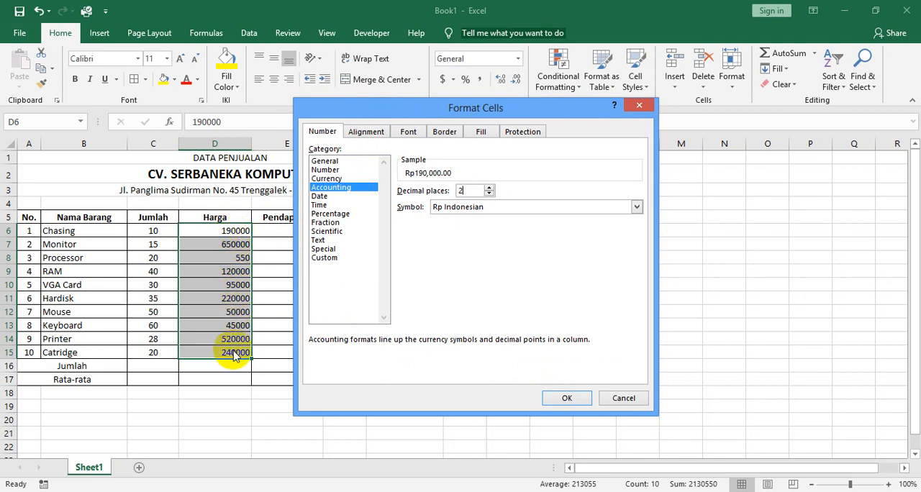
{"action": "left_click", "coordinate": [566, 398]}
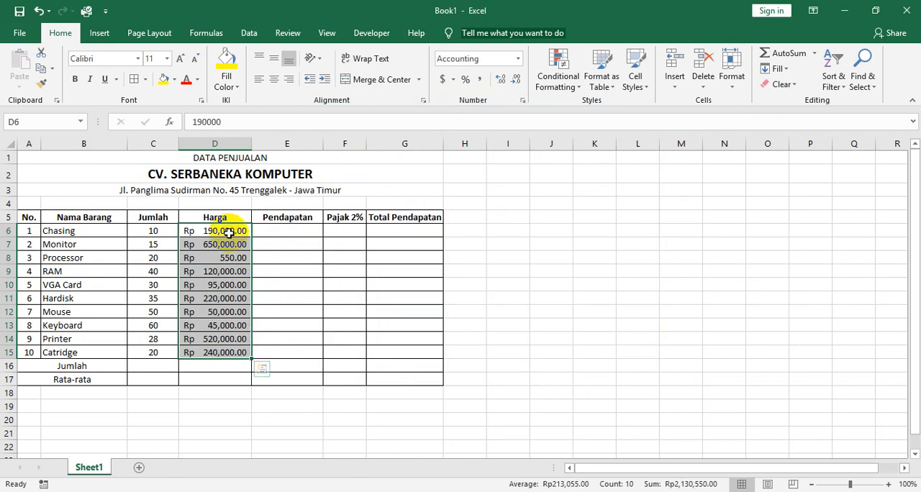
Examine the stored values behind the formatted Harga prices, checking the Chasing price in D6 and the Processor price in D8.
{"action": "left_click", "coordinate": [260, 351]}
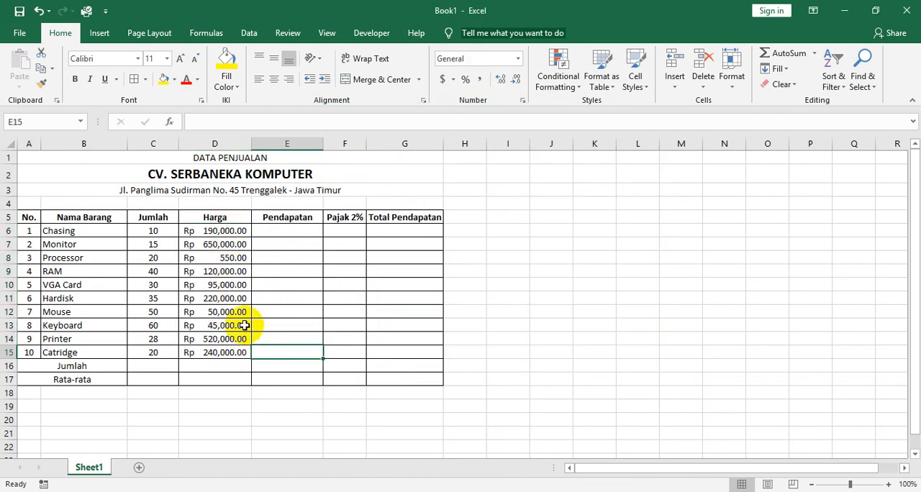
{"action": "left_click", "coordinate": [191, 230]}
{"action": "key", "text": "Down"}
{"action": "key", "text": "Down"}
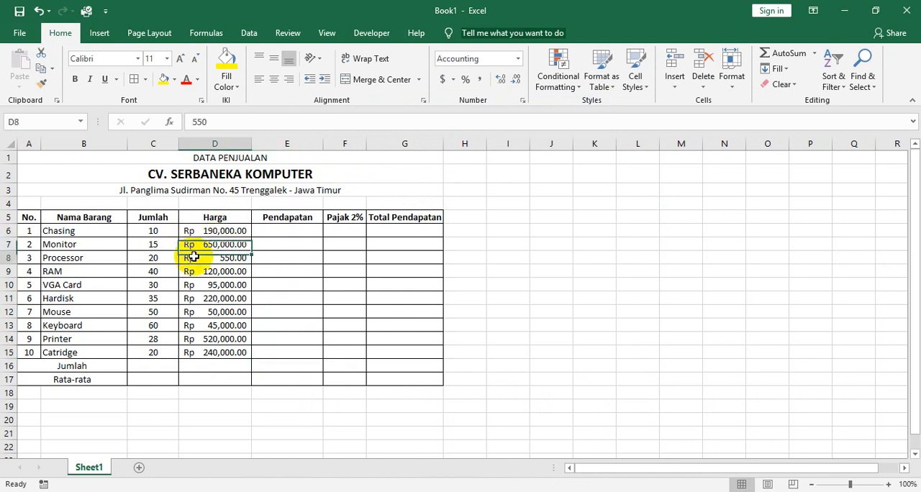
{"action": "left_click", "coordinate": [187, 231]}
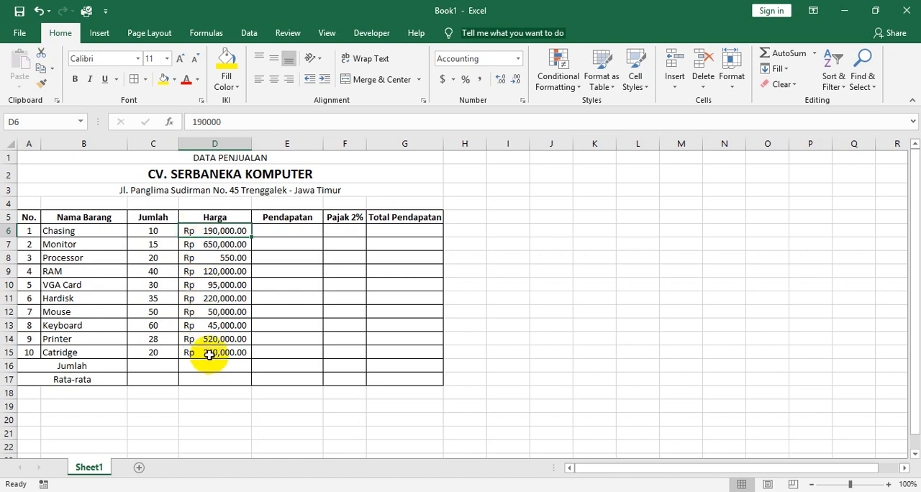
{"action": "left_click", "coordinate": [219, 258]}
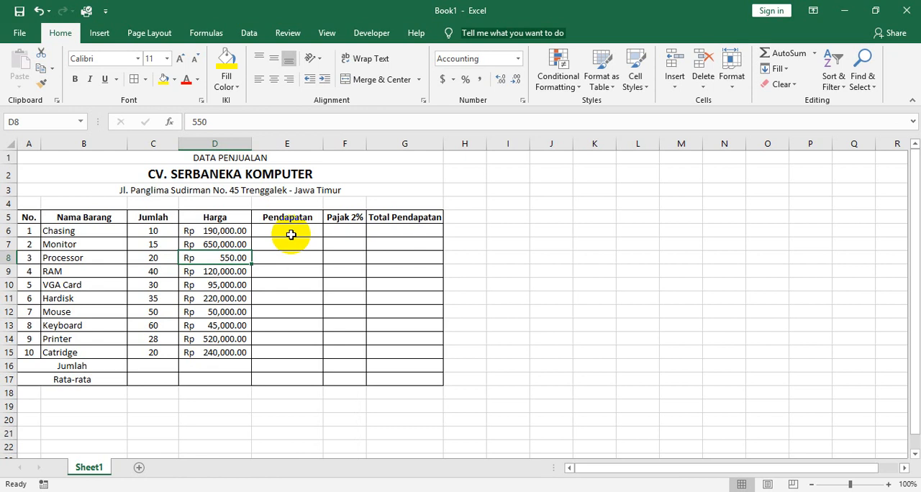
Open the full number format settings for the Pendapatan cells E6:E15 and choose the Accounting category.
{"action": "left_click", "coordinate": [291, 233]}
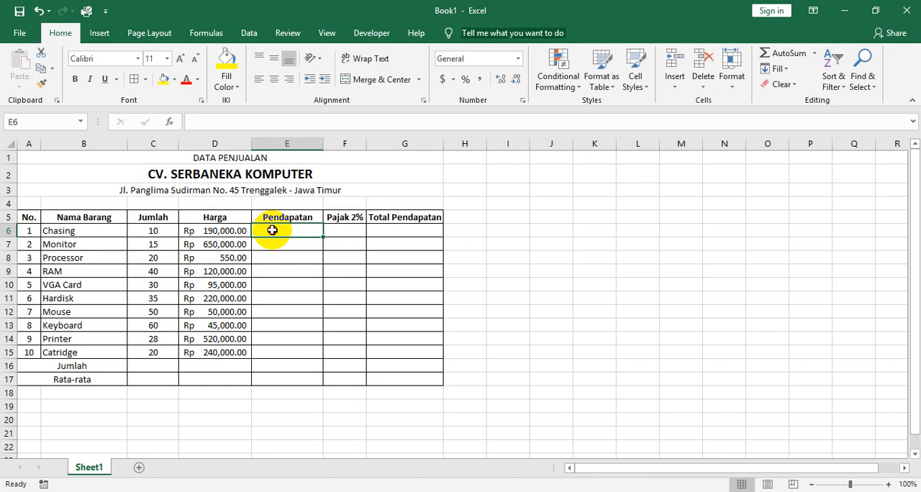
{"action": "left_click_drag", "start_coordinate": [273, 232], "coordinate": [277, 352]}
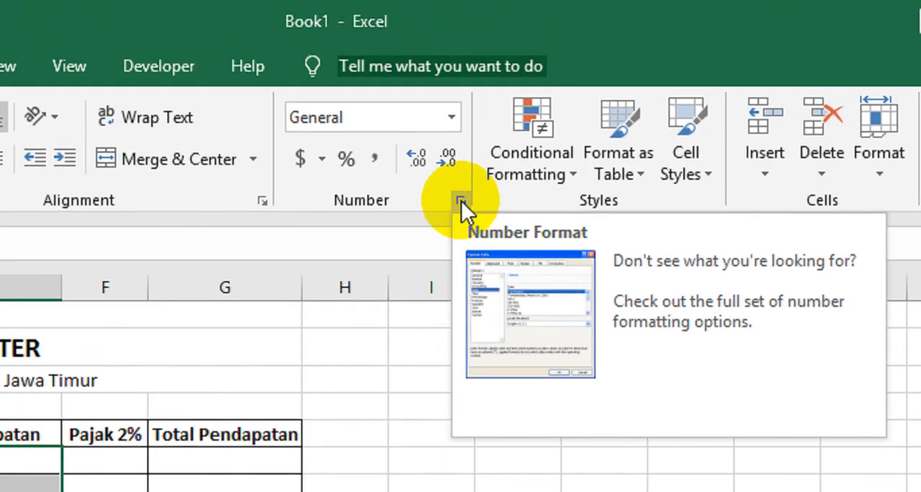
{"action": "left_click", "coordinate": [523, 101]}
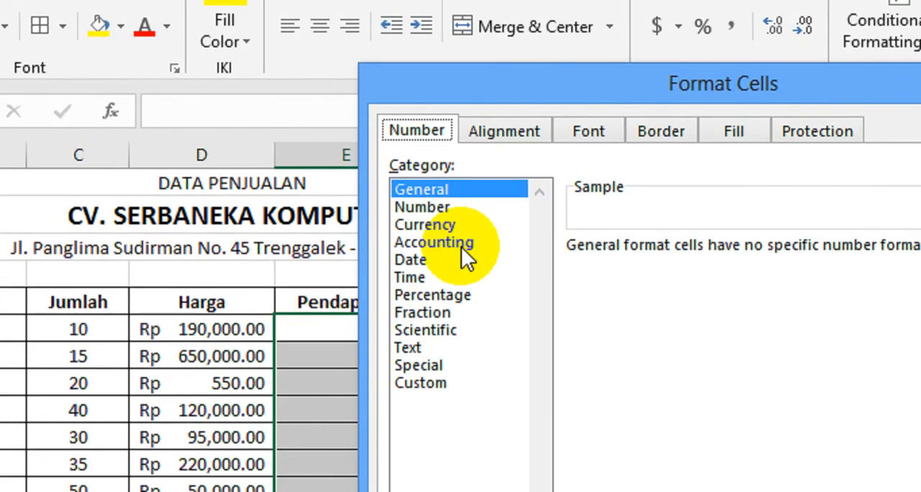
{"action": "left_click", "coordinate": [344, 189]}
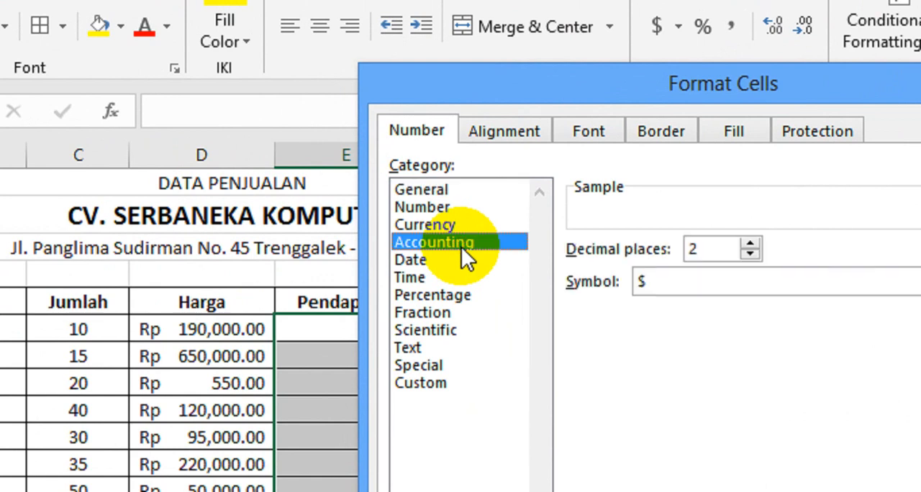
Set the currency symbol to Rp Indonesian and apply the Accounting format to the Pendapatan cells.
{"action": "left_click", "coordinate": [648, 284]}
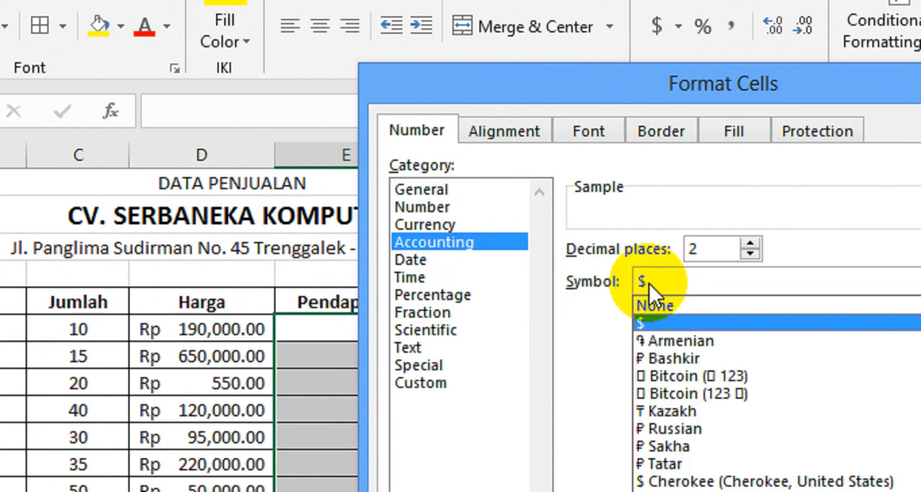
{"action": "key", "text": "r"}
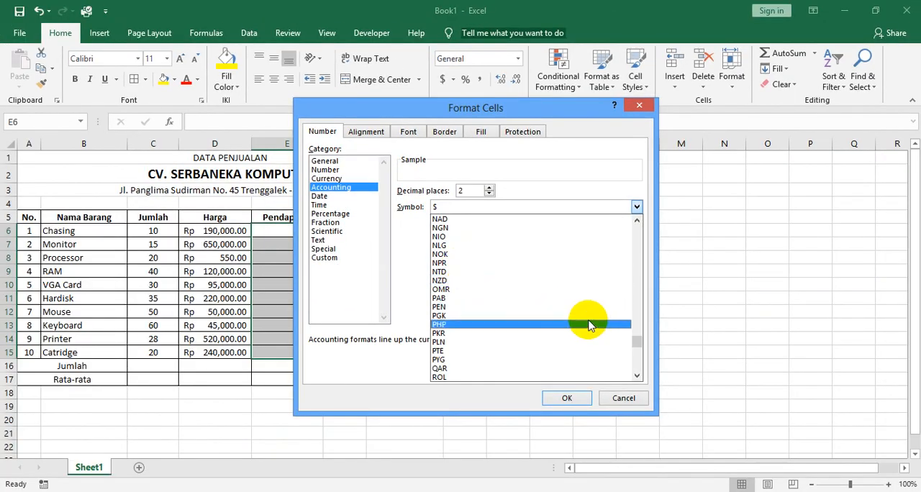
{"action": "left_click_drag", "start_coordinate": [637, 342], "coordinate": [638, 289]}
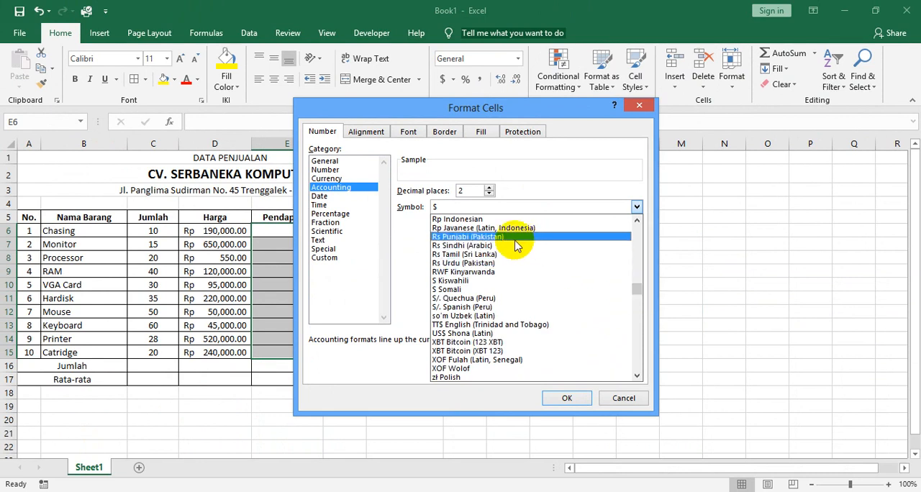
{"action": "left_click", "coordinate": [483, 220]}
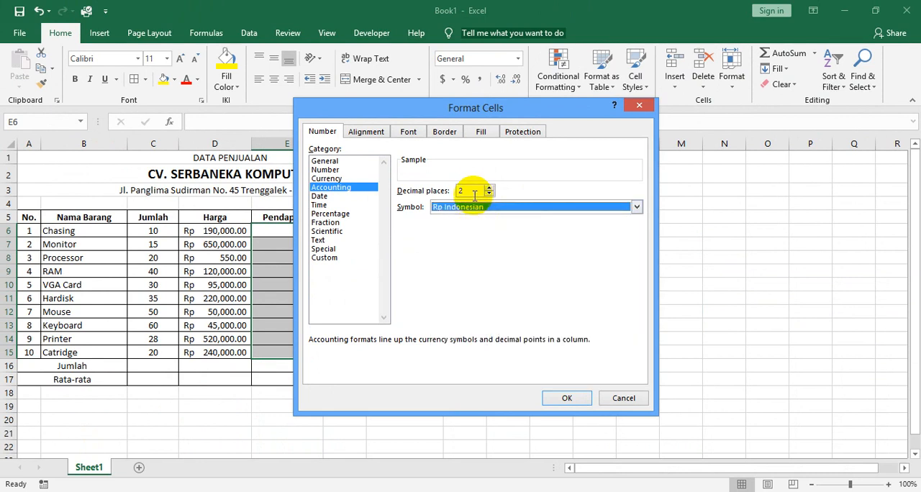
{"action": "left_click", "coordinate": [562, 399]}
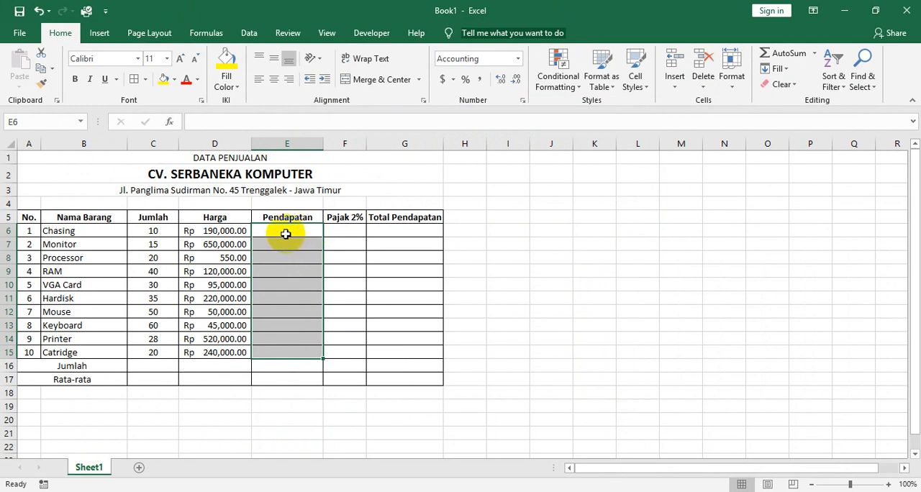
Try out the Pendapatan format by entering the test values 5000 in E6 and 6000 in E7.
{"action": "left_click", "coordinate": [287, 231]}
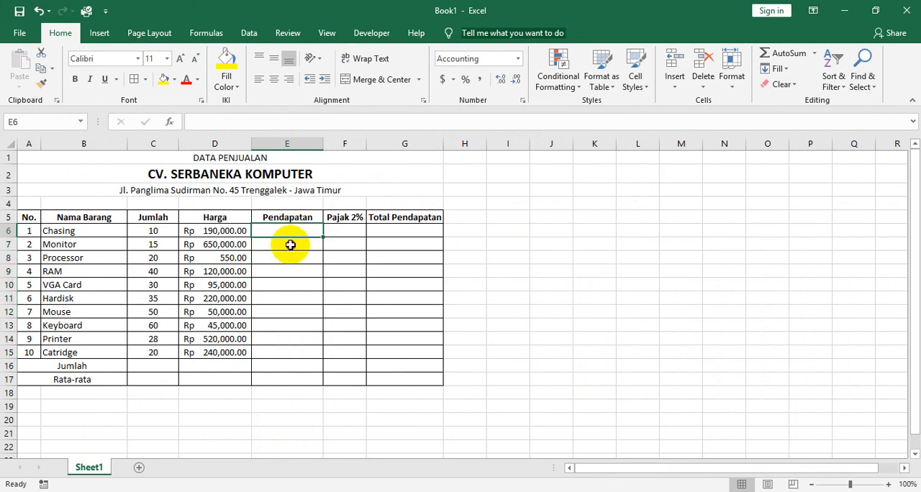
{"action": "left_click", "coordinate": [290, 245]}
{"action": "left_click", "coordinate": [293, 233]}
{"action": "left_click", "coordinate": [294, 245]}
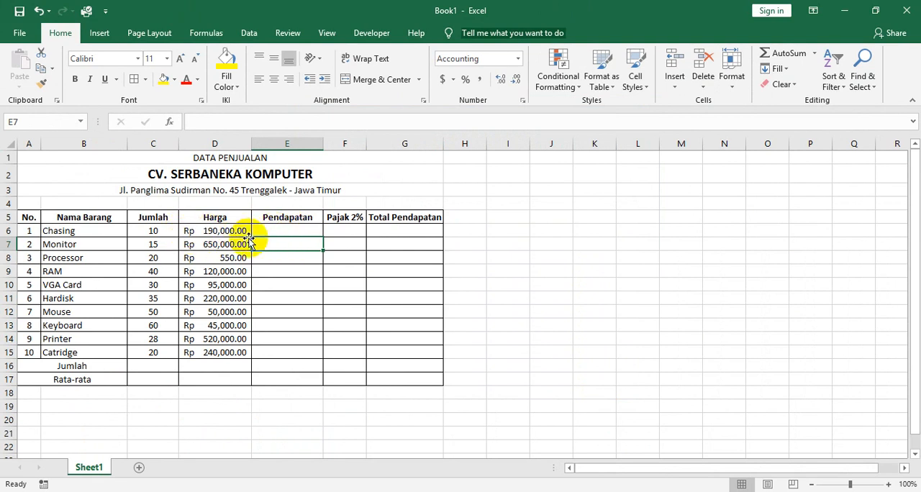
{"action": "left_click", "coordinate": [278, 230]}
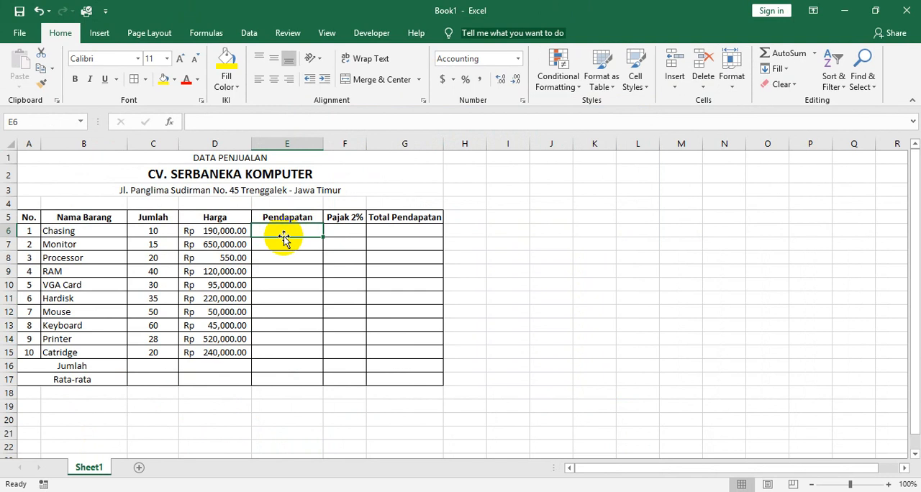
{"action": "type", "text": "5"}
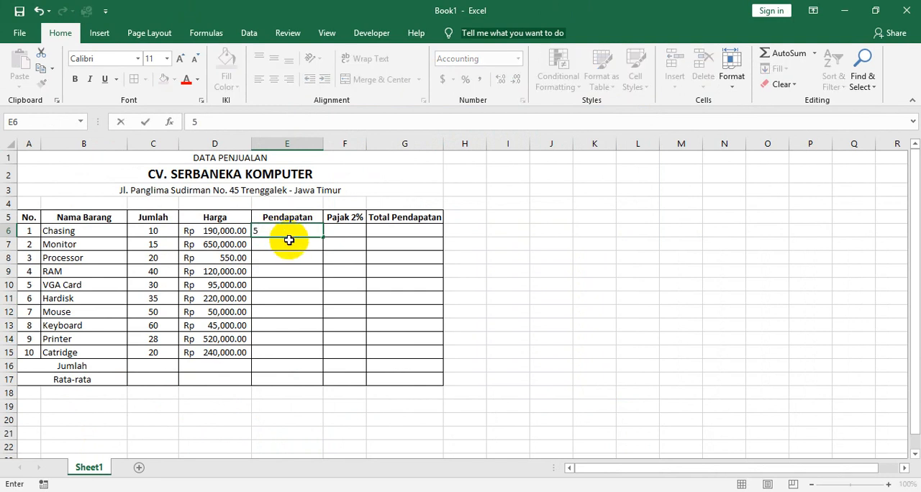
{"action": "type", "text": ",000"}
{"action": "key", "text": "Return"}
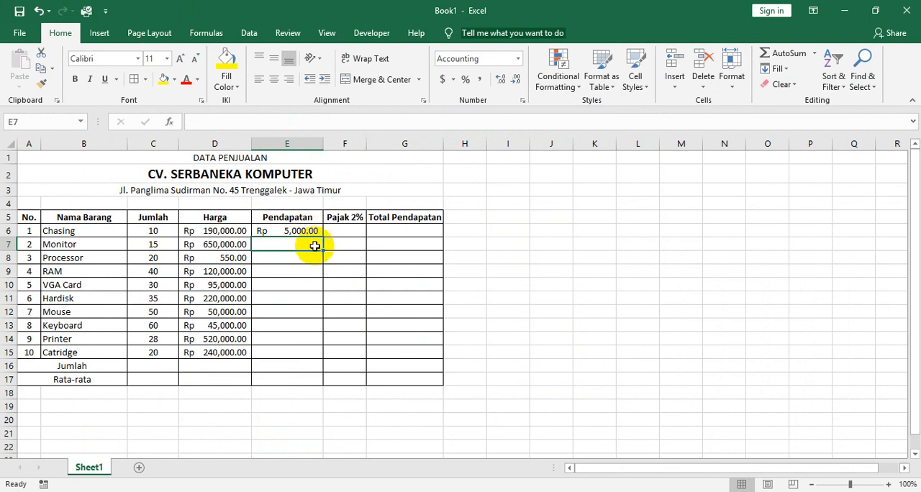
{"action": "type", "text": "6000"}
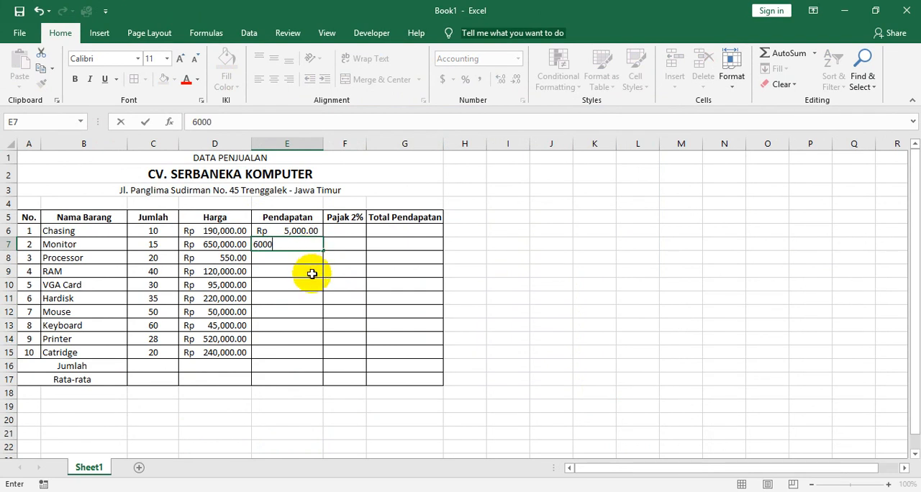
{"action": "key", "text": "Return"}
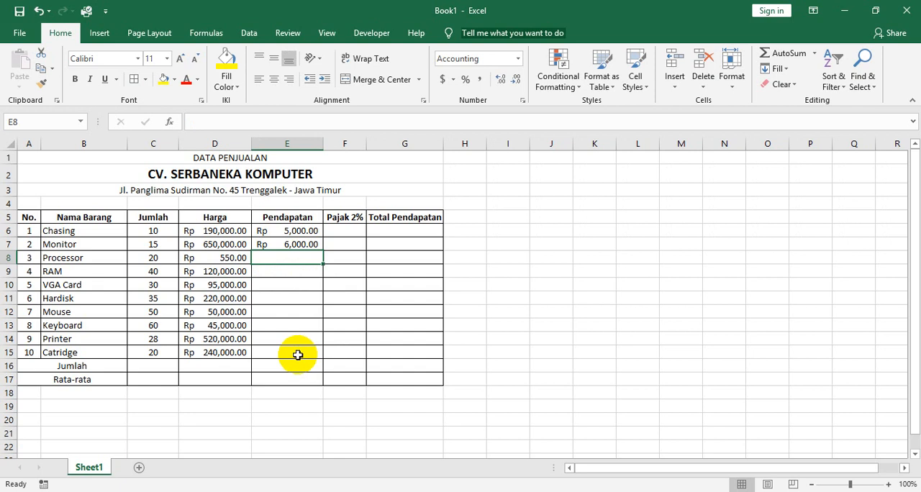
Clear the test values from the Pendapatan column by emptying cells E6:E10.
{"action": "left_click", "coordinate": [295, 279]}
{"action": "left_click_drag", "start_coordinate": [295, 280], "coordinate": [287, 231]}
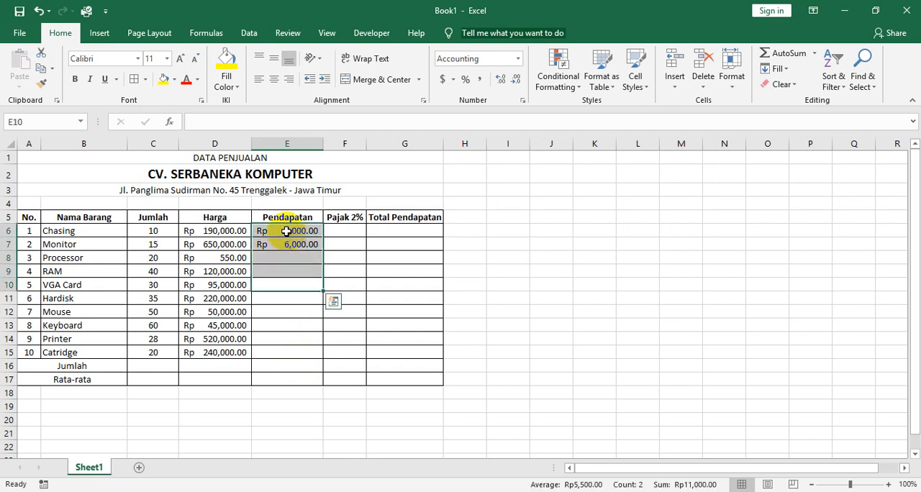
{"action": "key", "text": "Delete"}
{"action": "left_click", "coordinate": [287, 231]}
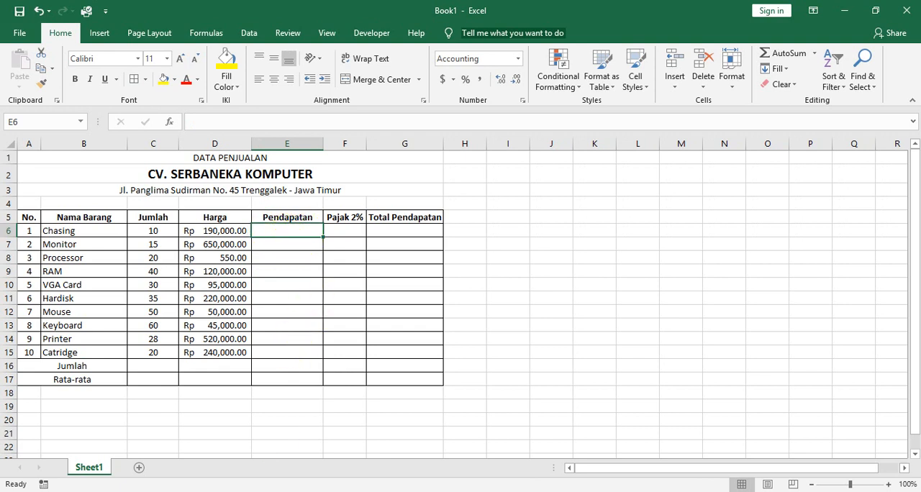
Switch to the scanned exercise in Nitro Pro to read the calculation rules, and return to Excel to locate Chasing's Jumlah and Harga.
{"action": "left_click", "coordinate": [262, 491]}
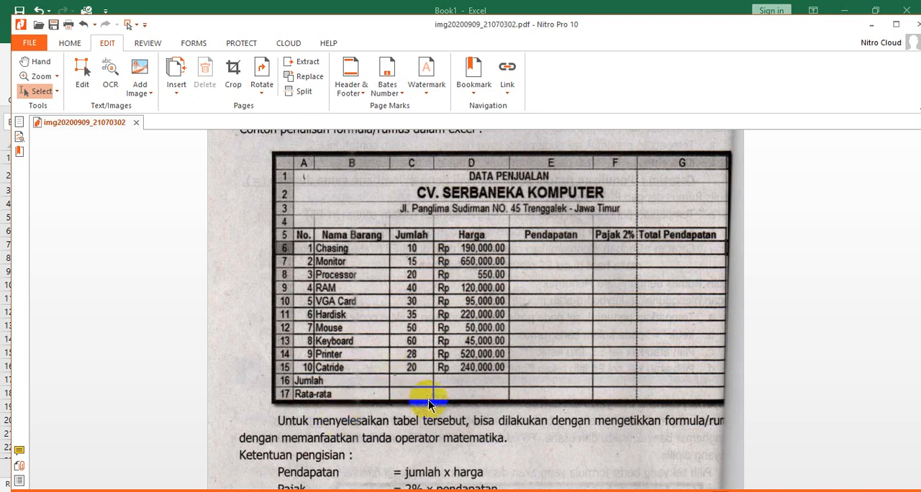
{"action": "scroll", "coordinate": [428, 400], "scroll_direction": "down", "scroll_amount": 3}
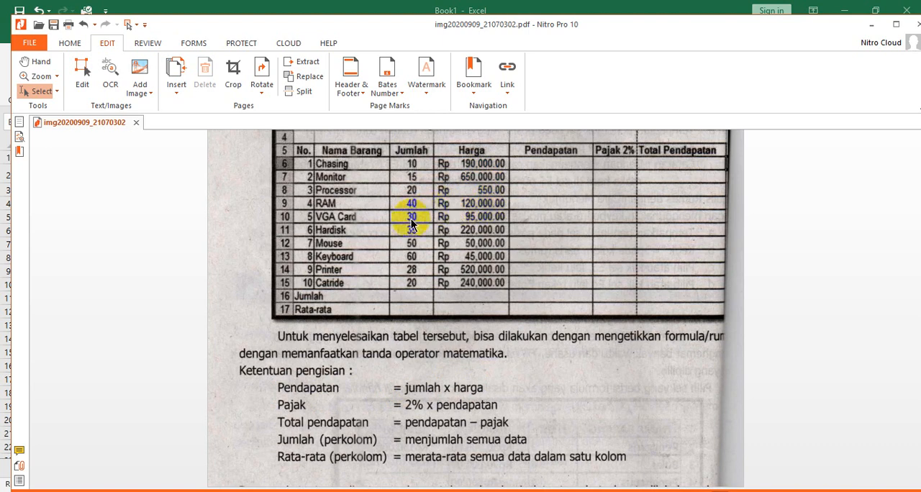
{"action": "key", "text": "alt+Tab"}
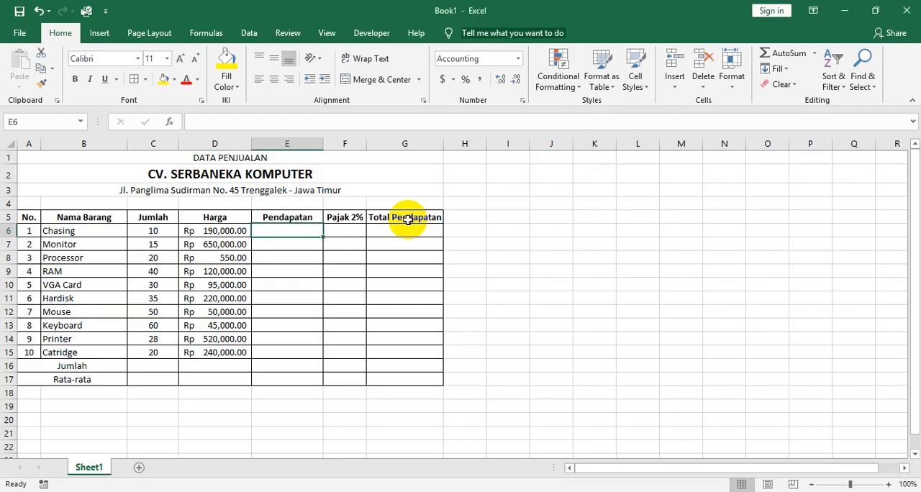
{"action": "left_click", "coordinate": [138, 231]}
{"action": "left_click", "coordinate": [206, 230]}
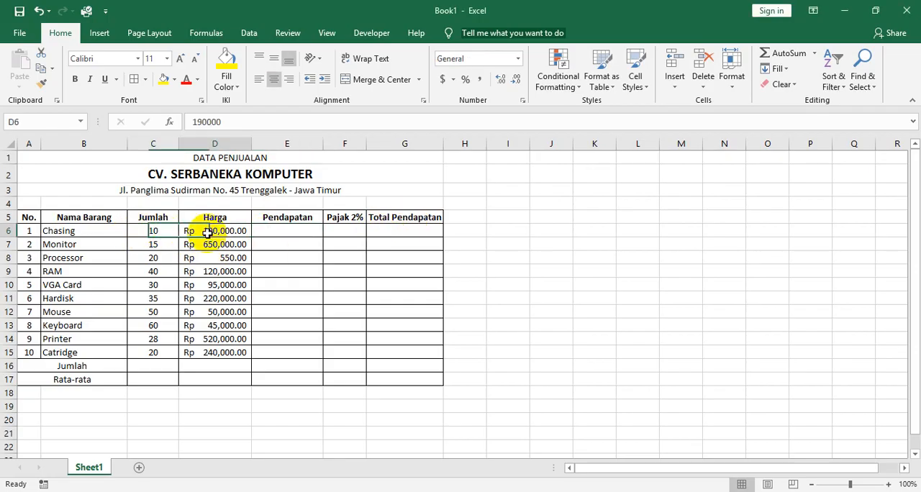
Calculate the Pendapatan for Chasing in E6 with the formula =C6*D6 and widen column E.
{"action": "left_click", "coordinate": [292, 232]}
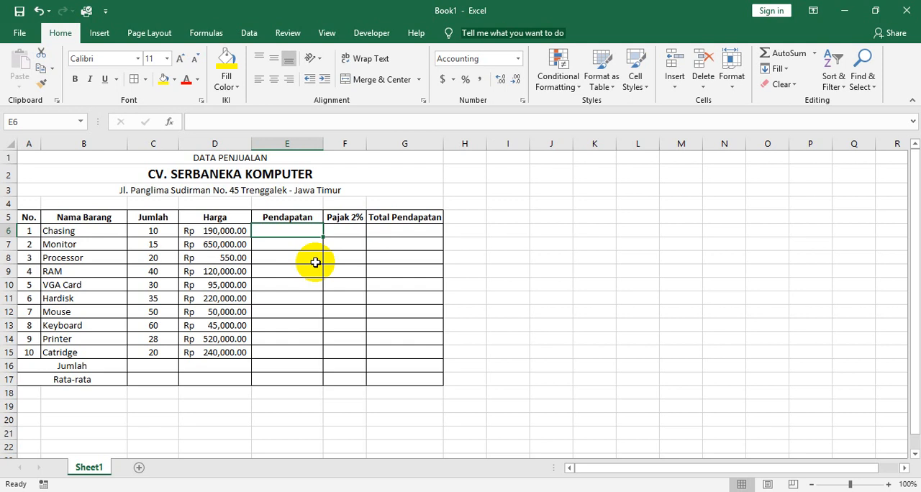
{"action": "type", "text": "="}
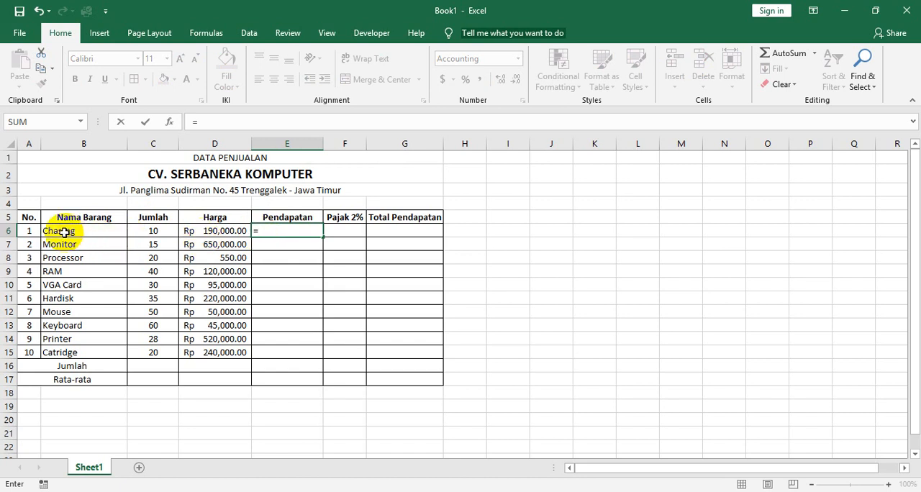
{"action": "left_click", "coordinate": [144, 232]}
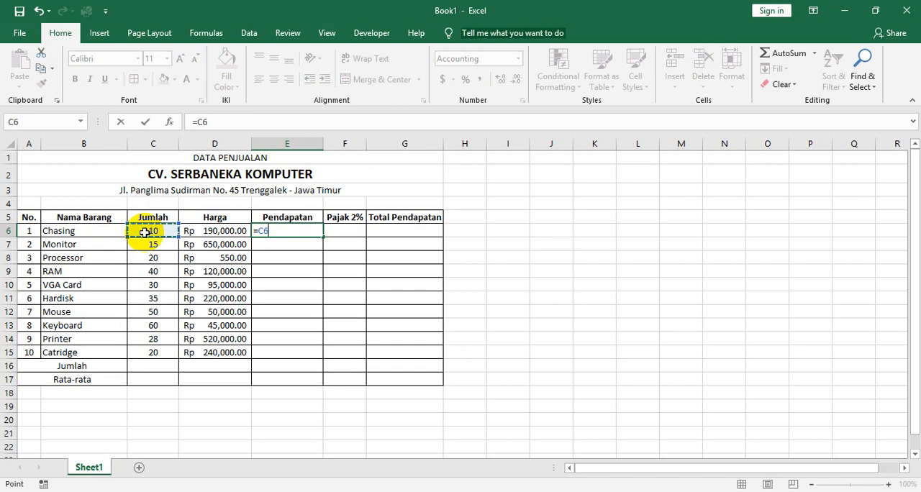
{"action": "type", "text": "*"}
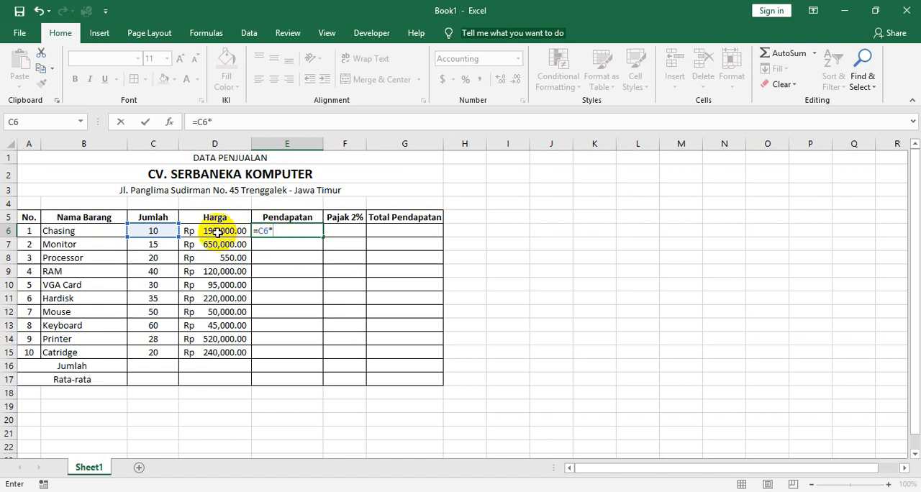
{"action": "left_click", "coordinate": [217, 231]}
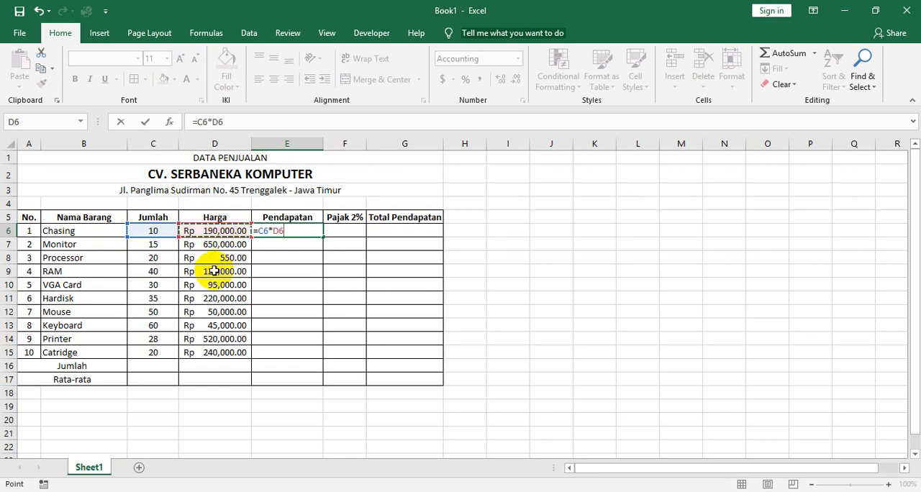
{"action": "key", "text": "Return"}
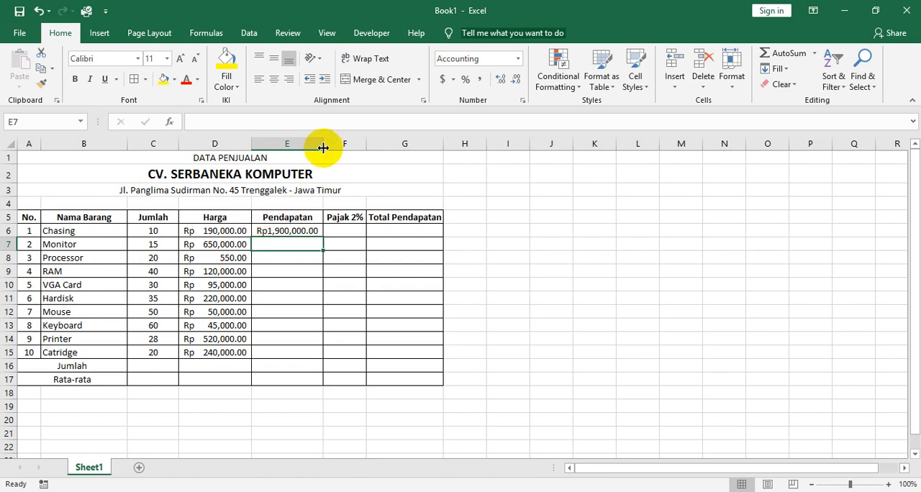
{"action": "left_click_drag", "start_coordinate": [323, 147], "coordinate": [339, 152]}
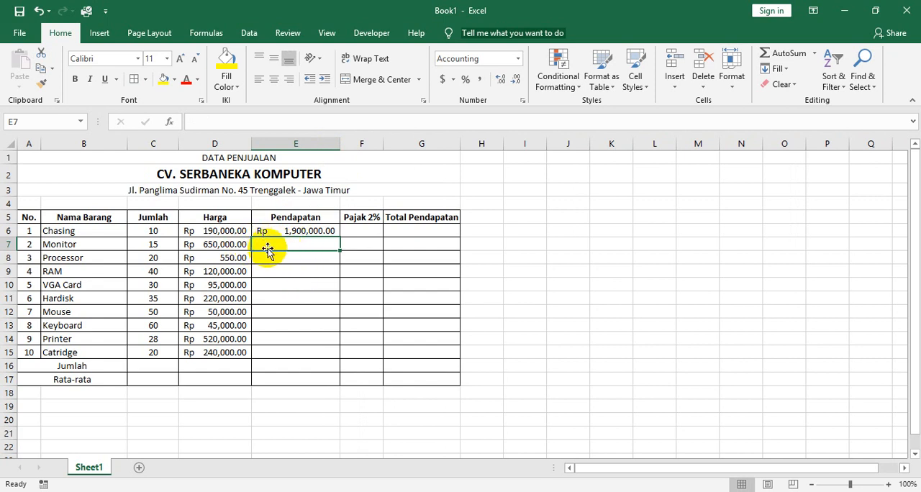
Calculate the Pendapatan for Monitor in E7 with the formula =C7*D7.
{"action": "type", "text": "="}
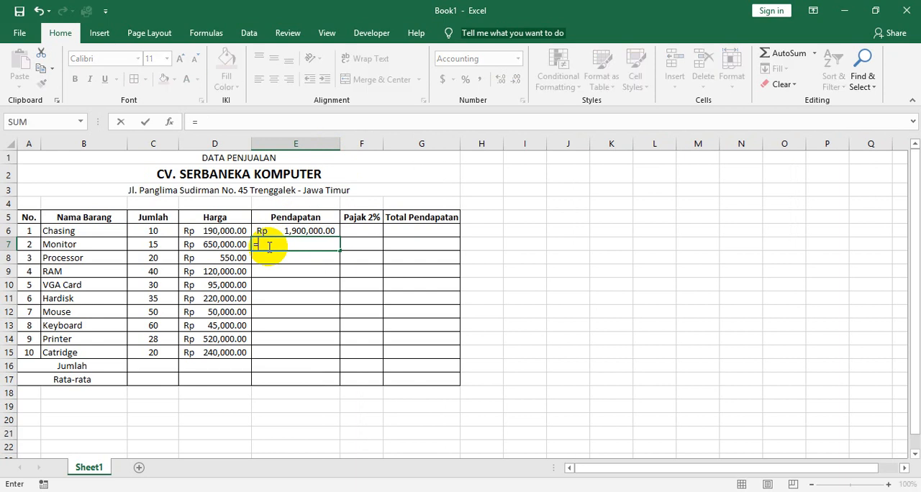
{"action": "left_click", "coordinate": [162, 244]}
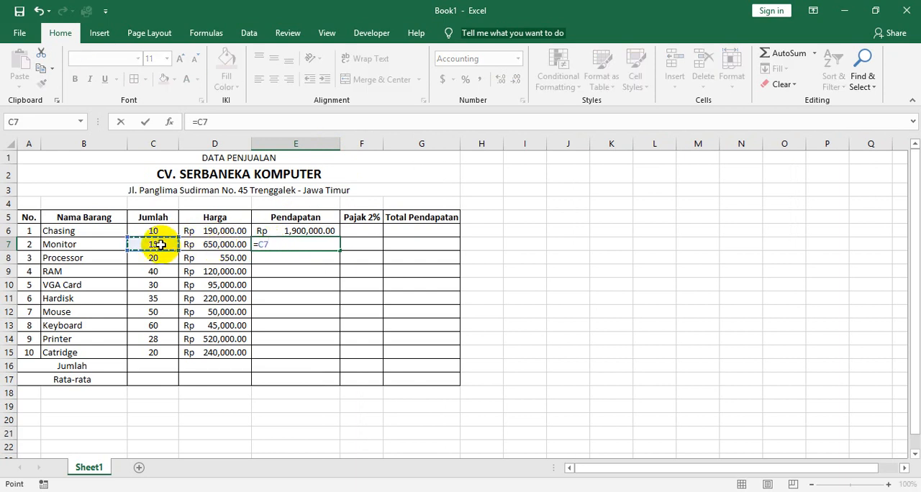
{"action": "type", "text": "*"}
{"action": "left_click", "coordinate": [196, 245]}
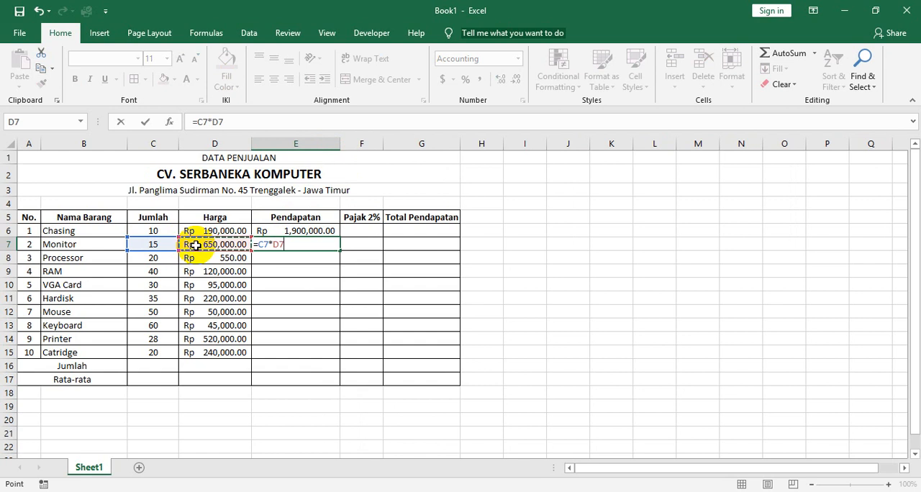
{"action": "key", "text": "Return"}
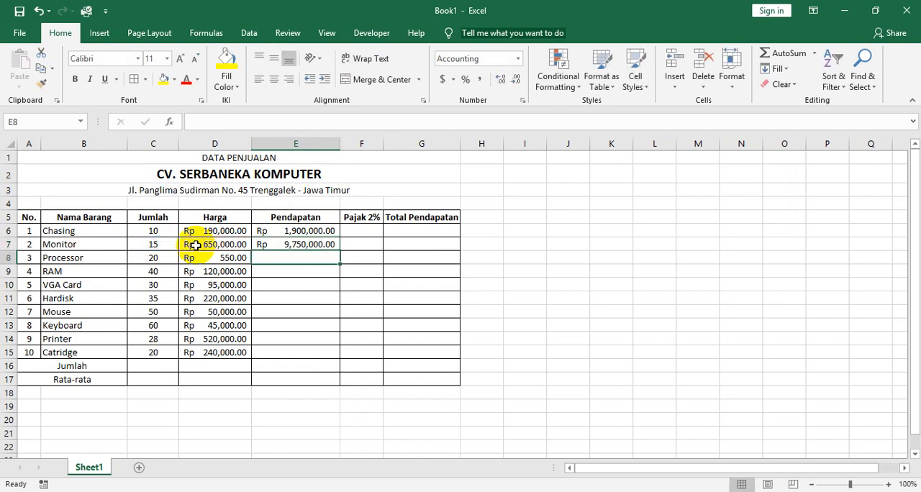
Clear the Monitor Pendapatan formula from E7.
{"action": "left_click", "coordinate": [283, 272]}
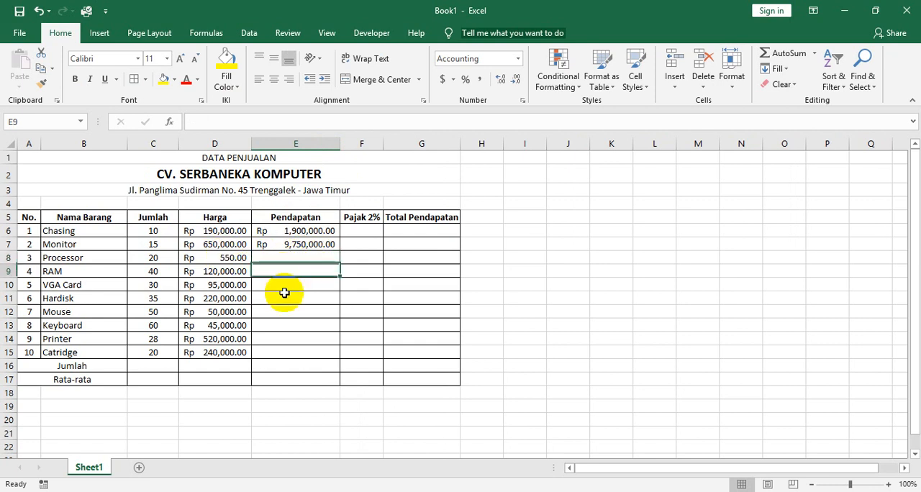
{"action": "left_click", "coordinate": [285, 288]}
{"action": "left_click", "coordinate": [286, 301]}
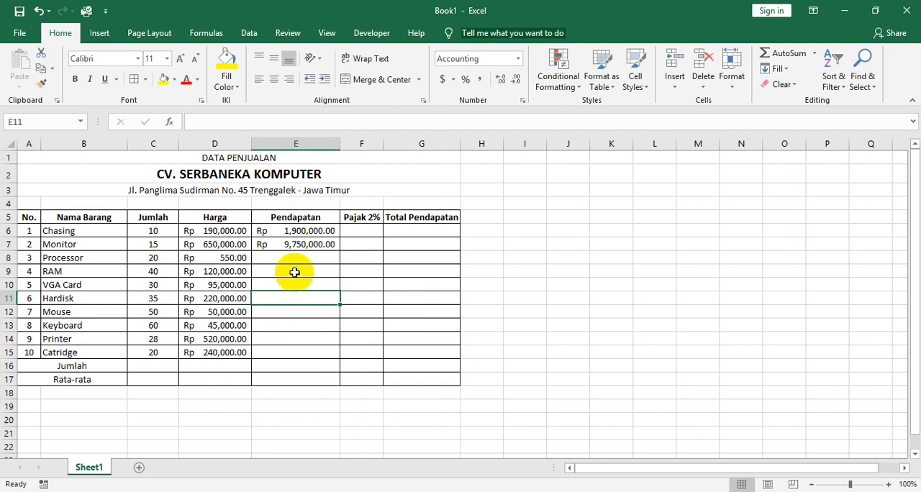
{"action": "left_click", "coordinate": [291, 244]}
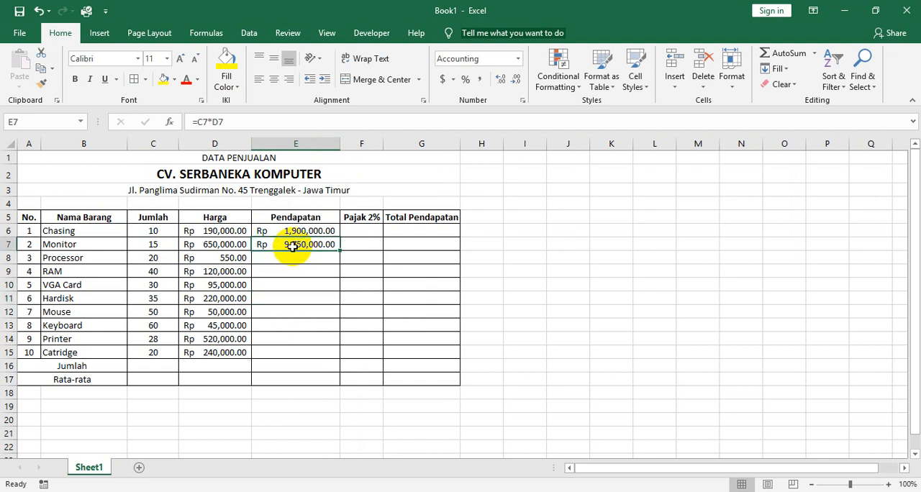
{"action": "key", "text": "Delete"}
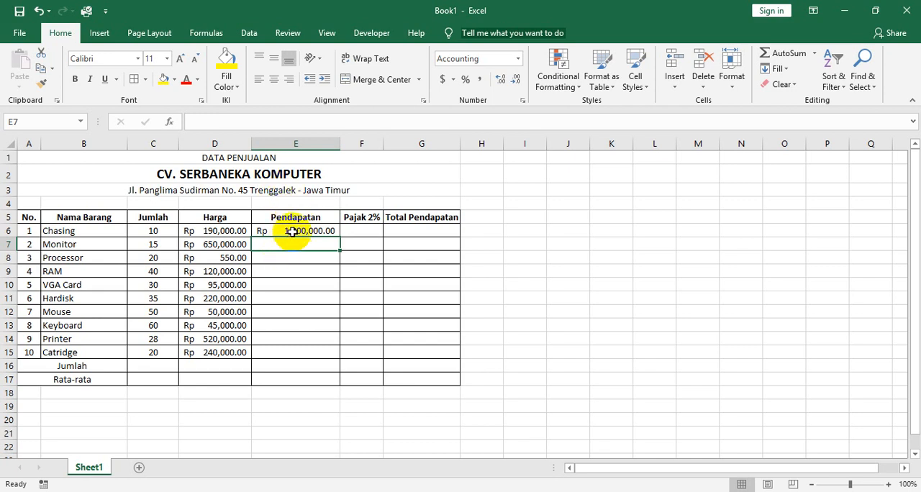
Open Chasing's Pendapatan formula in E6 to examine its cell references, and close it without editing.
{"action": "left_click", "coordinate": [291, 232]}
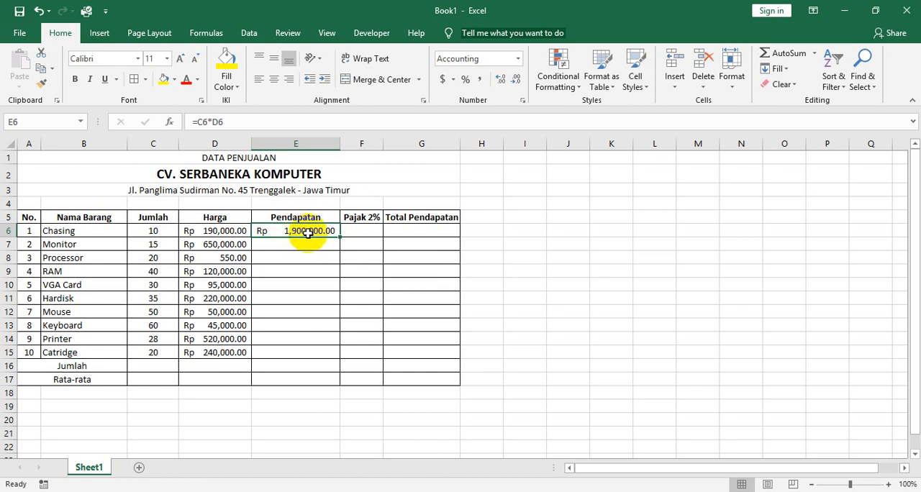
{"action": "double_click", "coordinate": [308, 232]}
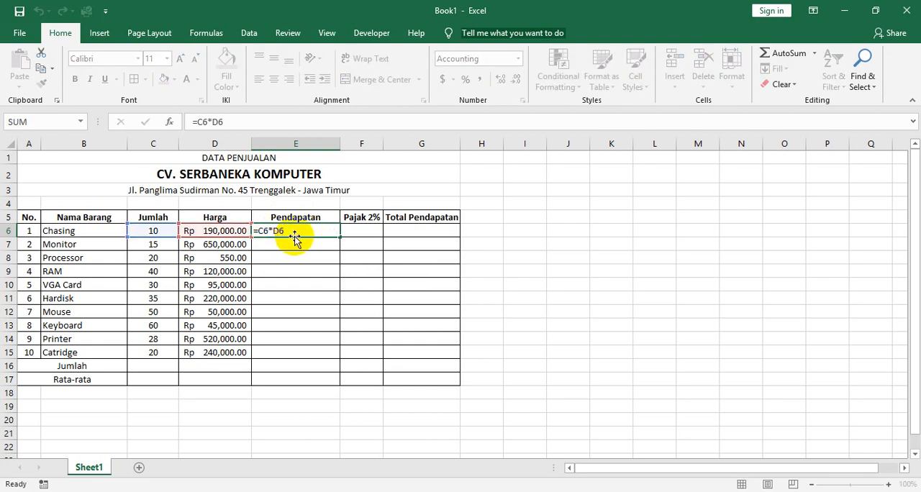
{"action": "key", "text": "Return"}
{"action": "left_click", "coordinate": [297, 231]}
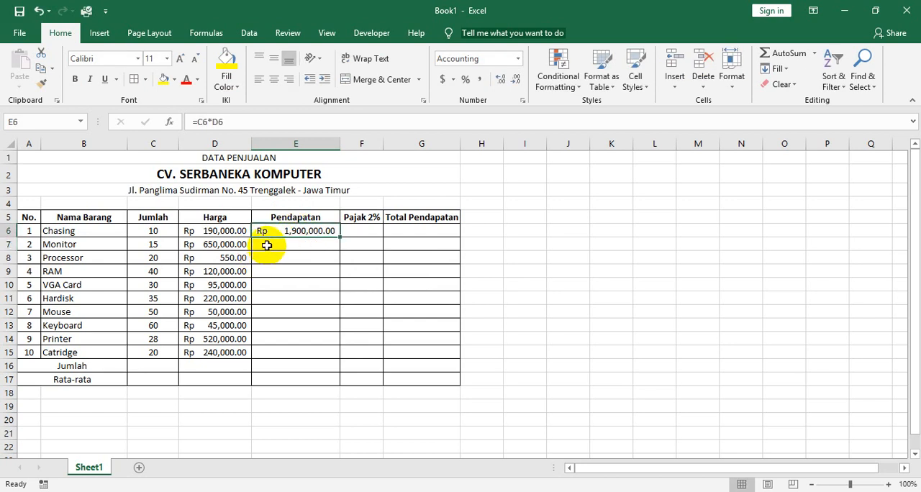
{"action": "left_click", "coordinate": [267, 246]}
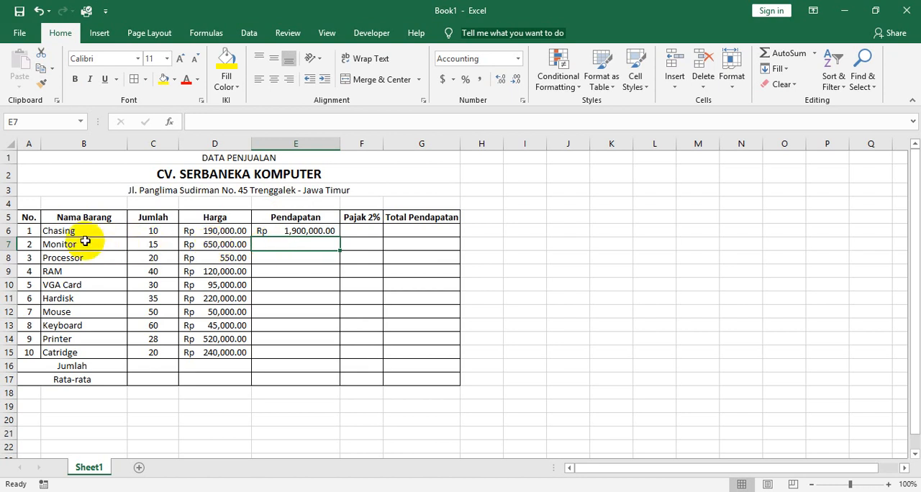
{"action": "left_click", "coordinate": [283, 353]}
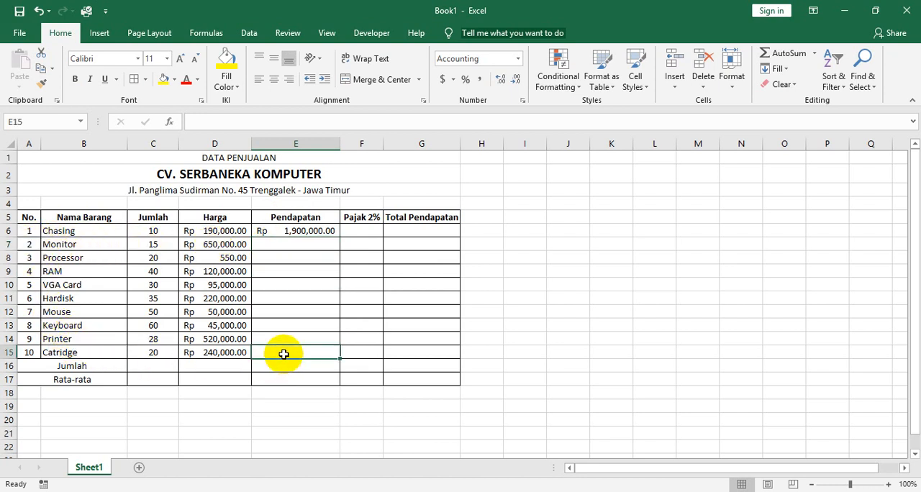
{"action": "left_click", "coordinate": [288, 232]}
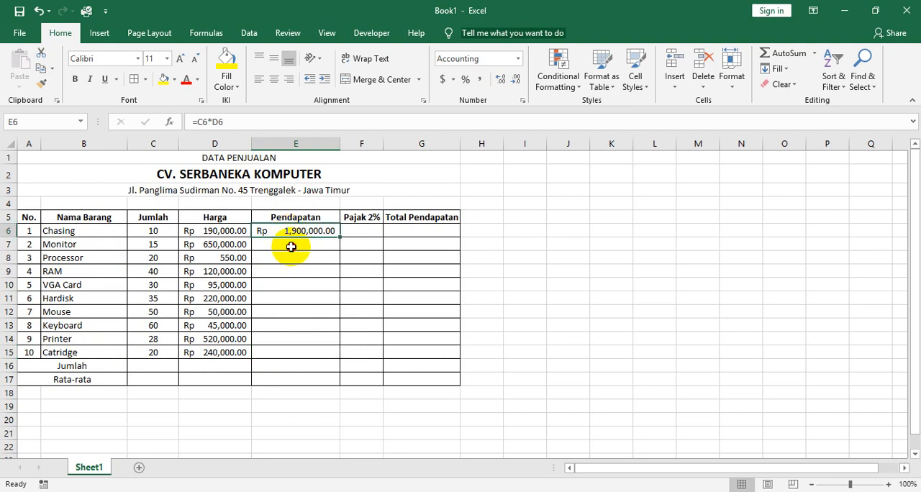
{"action": "left_click", "coordinate": [291, 247]}
{"action": "left_click", "coordinate": [282, 259]}
{"action": "left_click", "coordinate": [275, 271]}
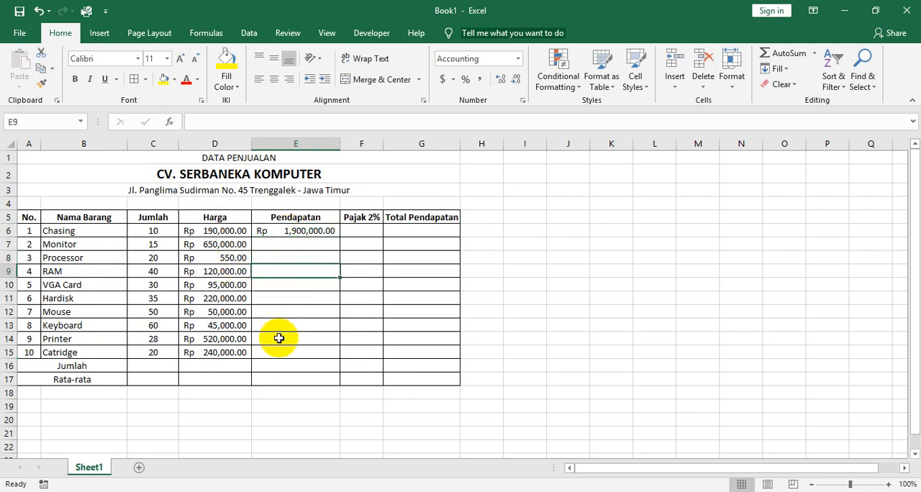
{"action": "left_click", "coordinate": [281, 351]}
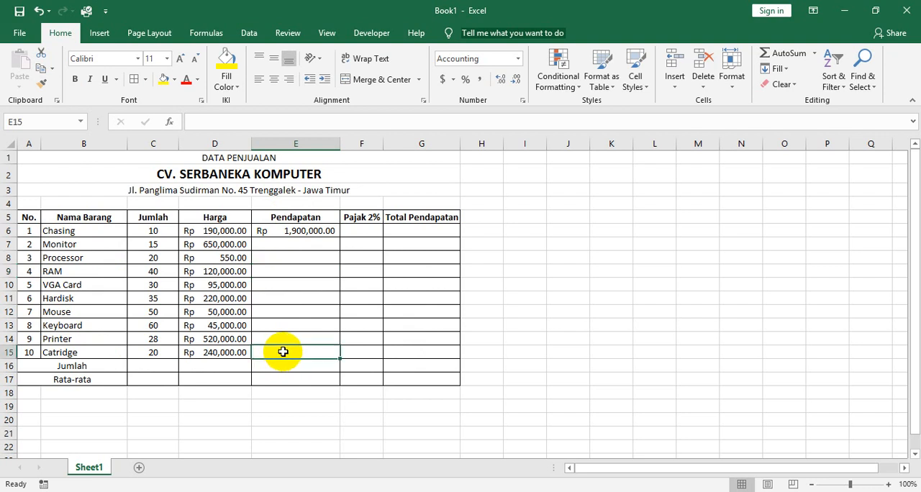
Copy Chasing's Pendapatan formula from E6 down through E15 with the fill handle.
{"action": "left_click_drag", "start_coordinate": [300, 242], "coordinate": [301, 354]}
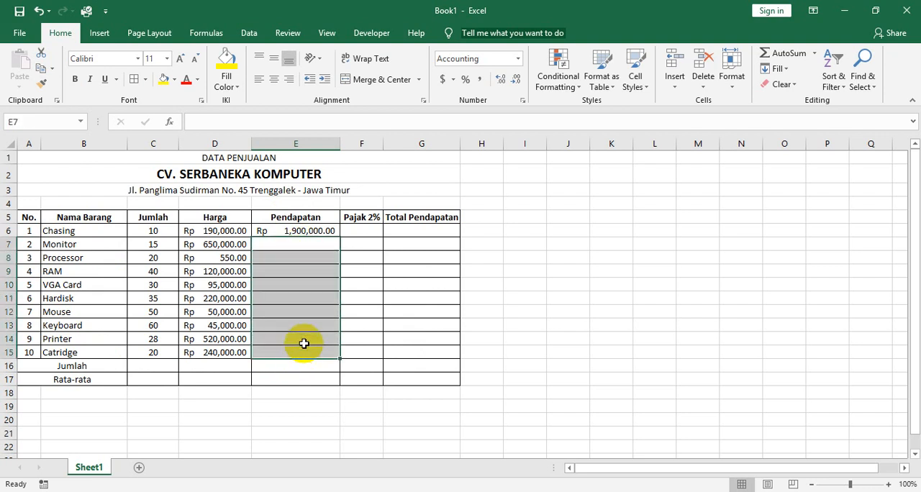
{"action": "left_click", "coordinate": [302, 231]}
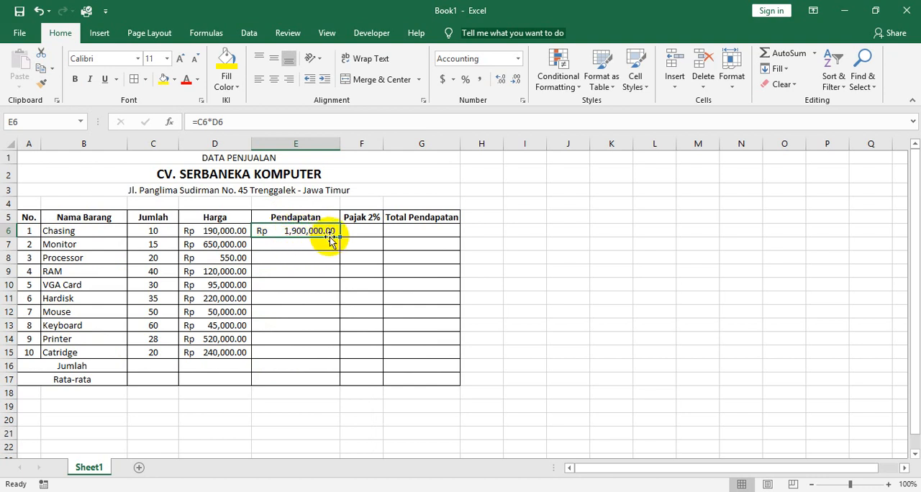
{"action": "left_click_drag", "start_coordinate": [339, 237], "coordinate": [329, 356]}
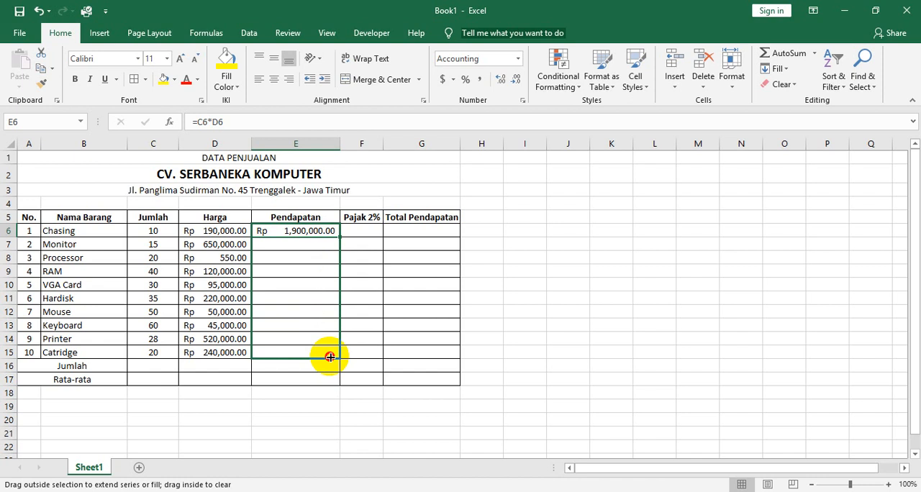
{"action": "left_click_drag", "start_coordinate": [329, 356], "coordinate": [336, 354]}
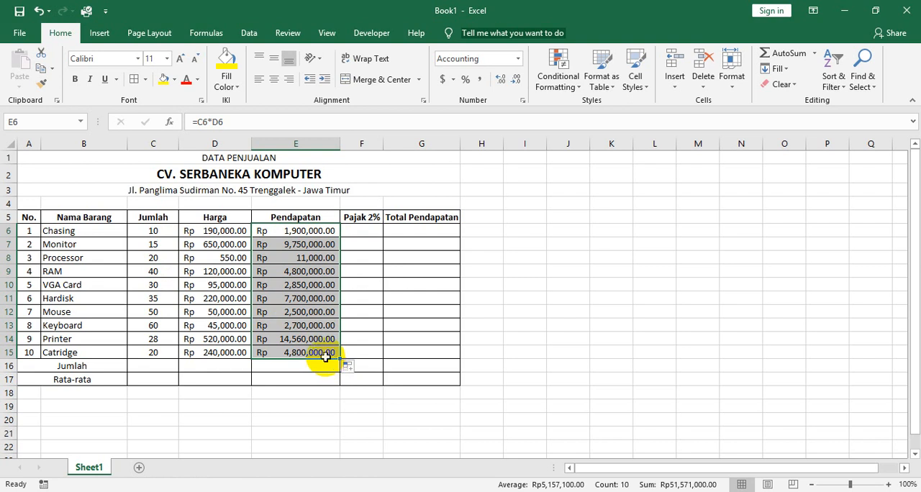
Undo the last fill of the Pendapatan column.
{"action": "key", "text": "ctrl+z"}
{"action": "left_click", "coordinate": [313, 248]}
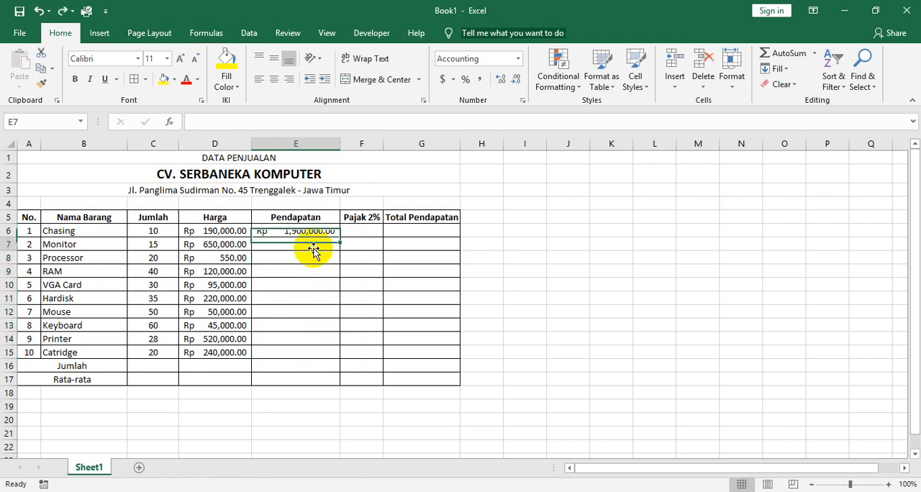
{"action": "left_click", "coordinate": [307, 262]}
{"action": "left_click", "coordinate": [304, 272]}
{"action": "left_click", "coordinate": [306, 243]}
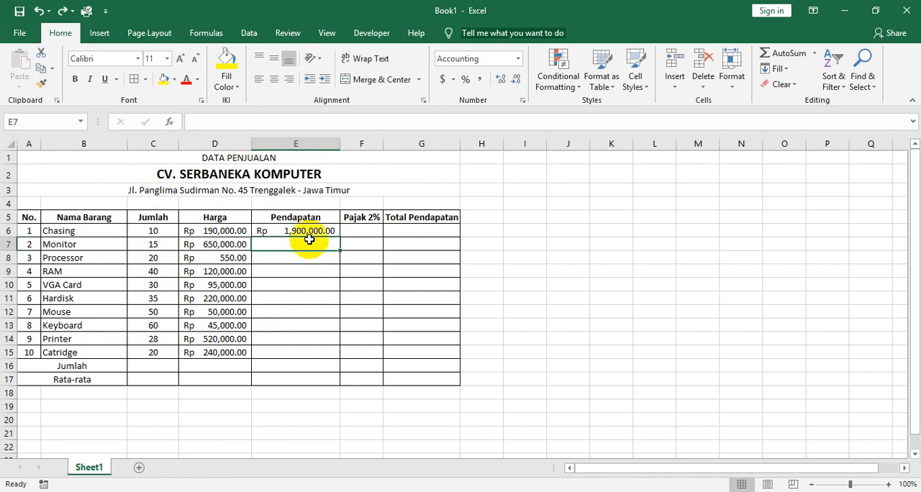
{"action": "left_click", "coordinate": [292, 232]}
{"action": "left_click", "coordinate": [288, 245]}
{"action": "left_click_drag", "start_coordinate": [293, 259], "coordinate": [295, 276]}
{"action": "left_click", "coordinate": [296, 287]}
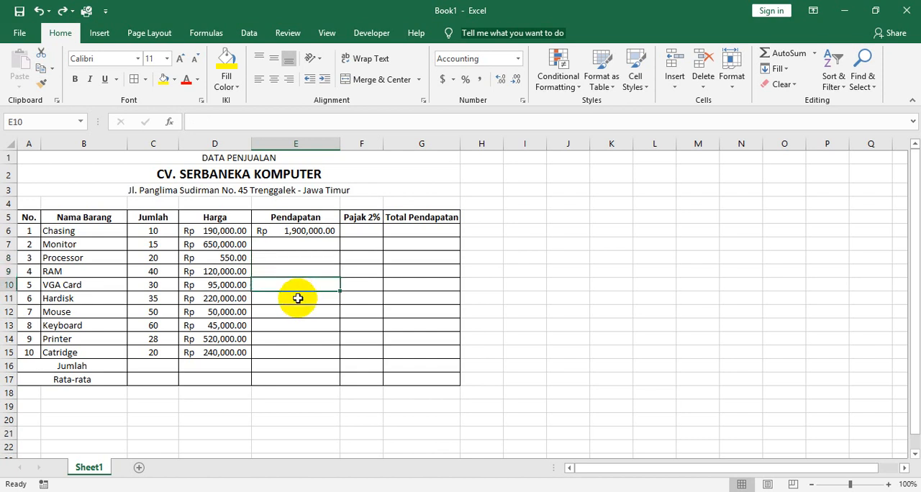
{"action": "left_click", "coordinate": [298, 298]}
{"action": "left_click", "coordinate": [299, 311]}
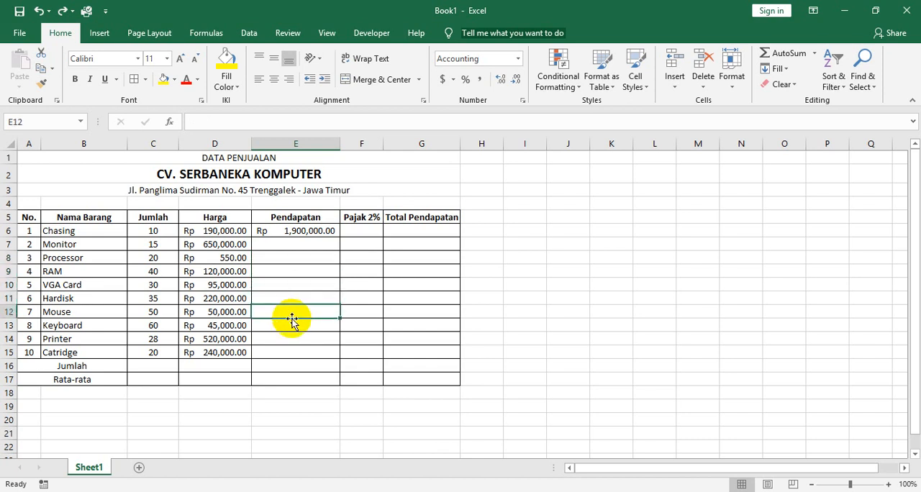
{"action": "left_click", "coordinate": [289, 234]}
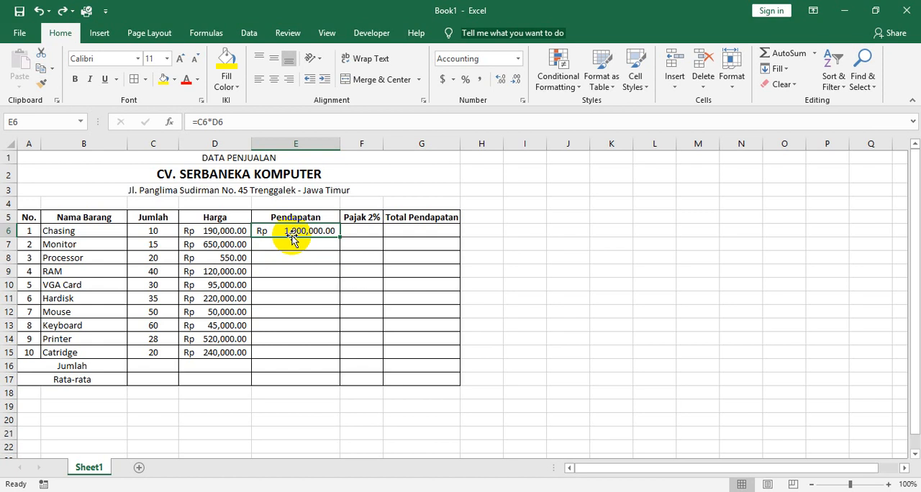
{"action": "left_click", "coordinate": [292, 247]}
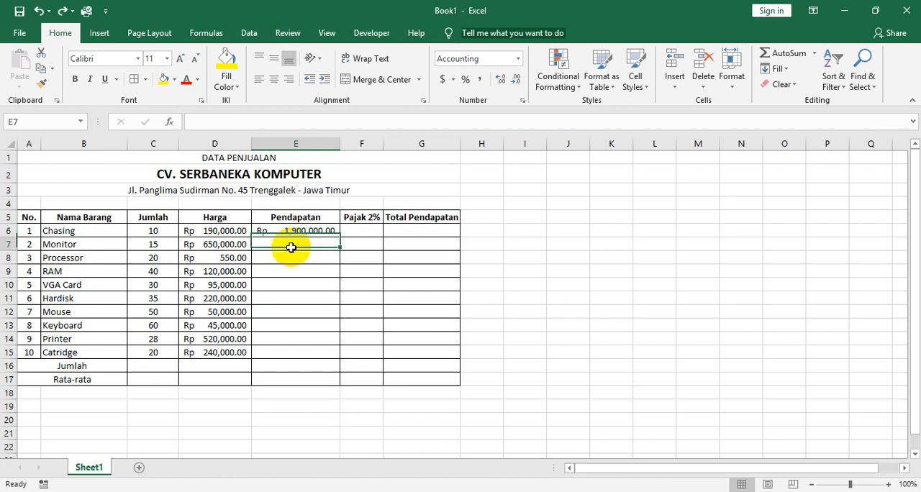
{"action": "left_click", "coordinate": [298, 258]}
{"action": "left_click", "coordinate": [300, 275]}
{"action": "left_click", "coordinate": [299, 286]}
{"action": "left_click", "coordinate": [301, 299]}
{"action": "left_click", "coordinate": [302, 312]}
{"action": "left_click", "coordinate": [304, 327]}
{"action": "left_click", "coordinate": [305, 340]}
{"action": "left_click", "coordinate": [305, 353]}
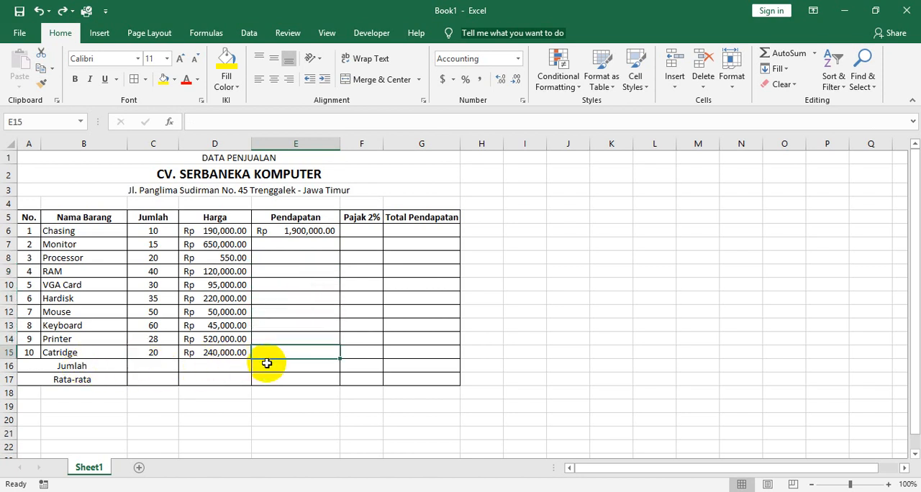
Fill the Pendapatan formula from E6 down to Catridge in E15 and check the copied formulas in E10 and E12.
{"action": "left_click", "coordinate": [304, 230]}
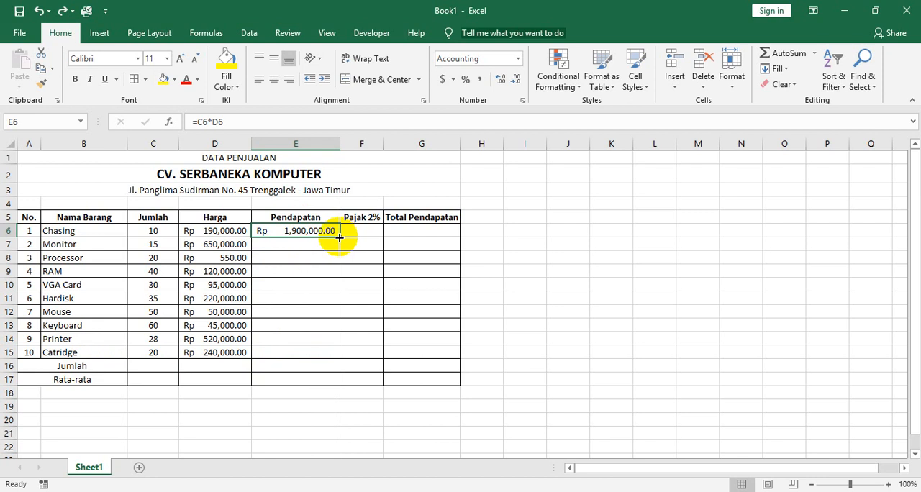
{"action": "left_click_drag", "start_coordinate": [339, 236], "coordinate": [339, 343]}
{"action": "left_click_drag", "start_coordinate": [341, 351], "coordinate": [343, 359]}
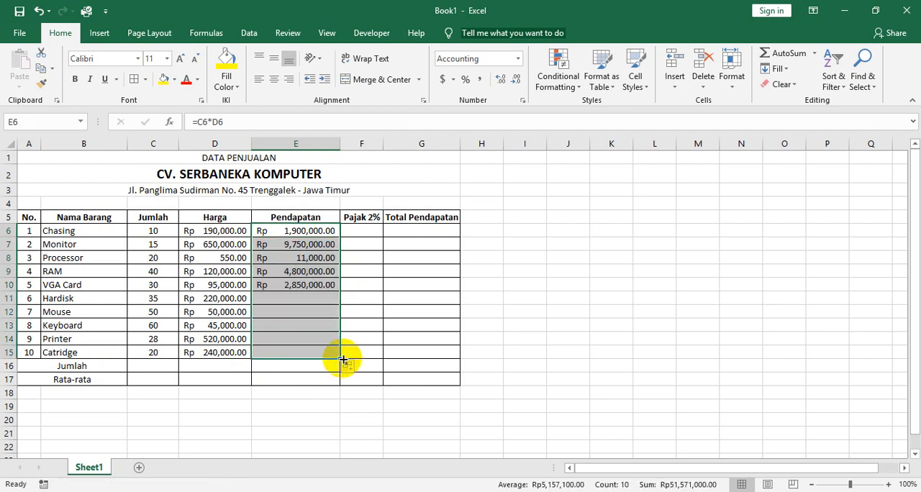
{"action": "left_click", "coordinate": [293, 286]}
{"action": "left_click", "coordinate": [295, 312]}
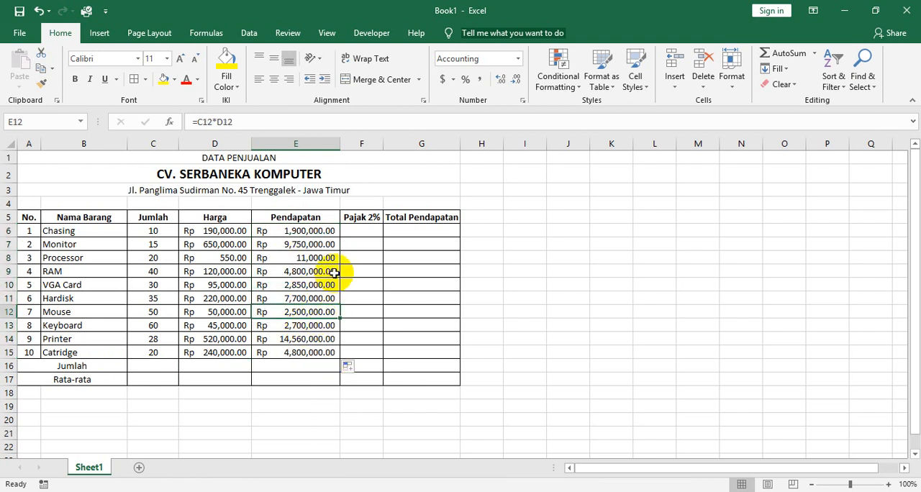
Check the Pajak rule in the scanned exercise PDF, enter =2%*E6 for Chasing in F6, and widen column F slightly.
{"action": "left_click", "coordinate": [362, 230]}
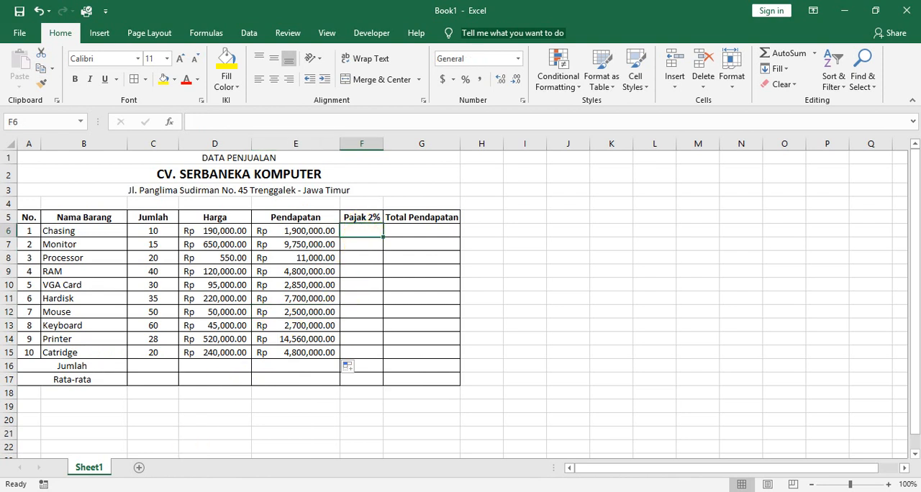
{"action": "left_click", "coordinate": [249, 491]}
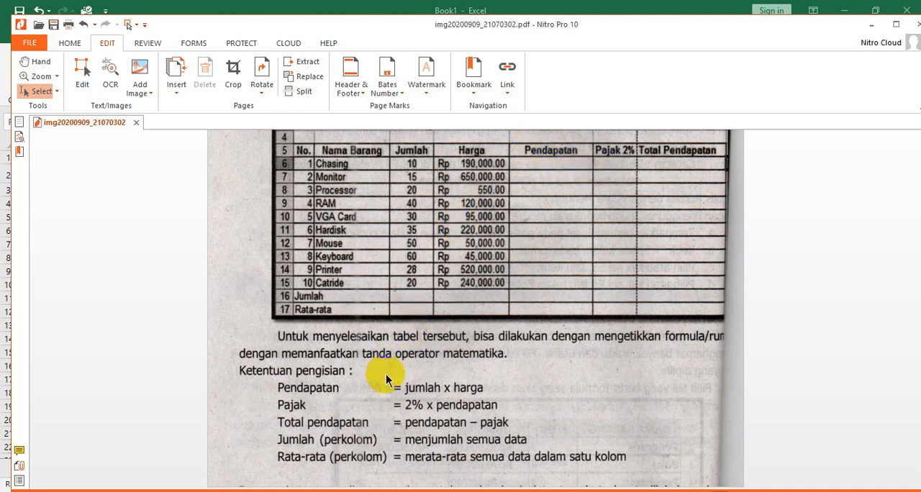
{"action": "key", "text": "alt+Tab"}
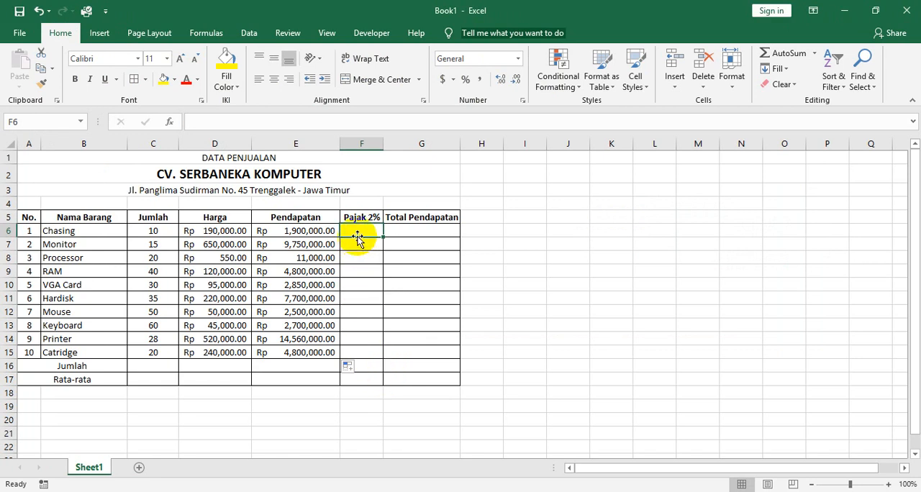
{"action": "type", "text": "=2%*"}
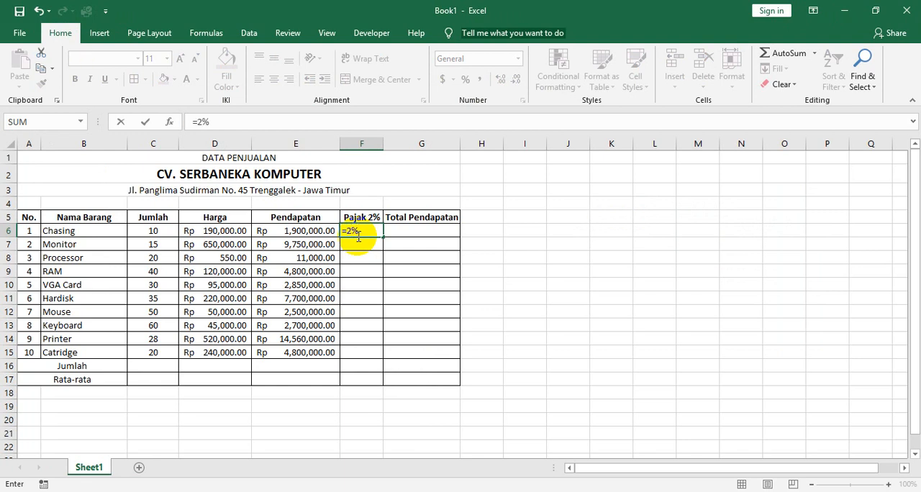
{"action": "left_click", "coordinate": [282, 229]}
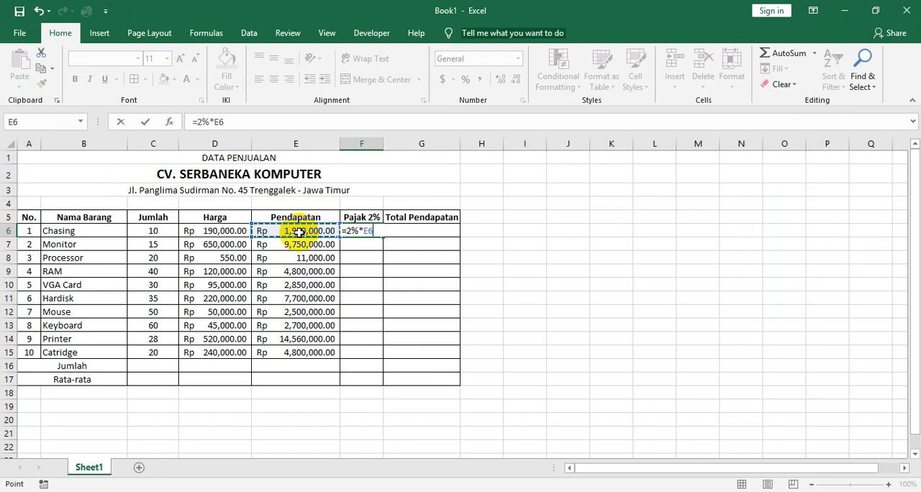
{"action": "key", "text": "Return"}
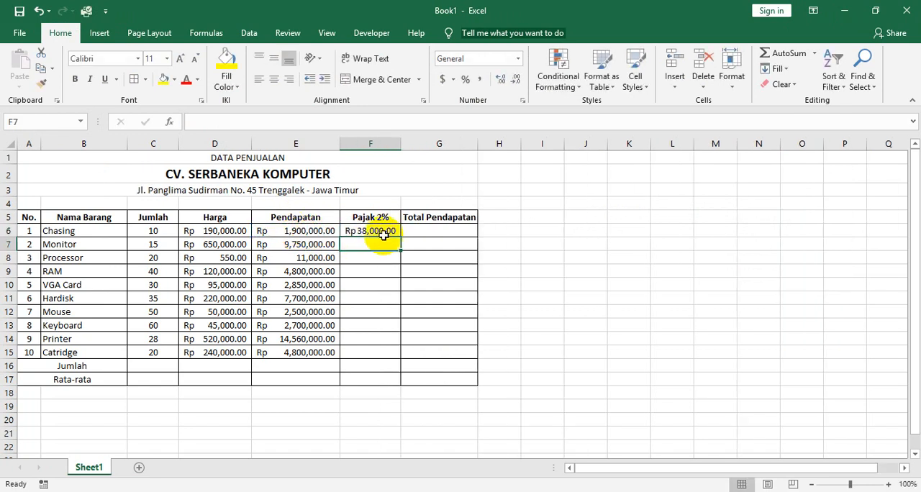
{"action": "left_click", "coordinate": [383, 230]}
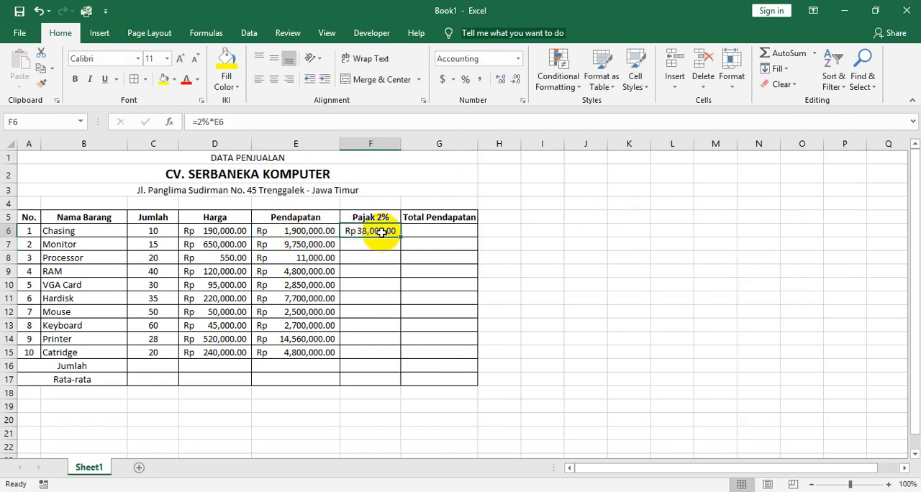
{"action": "left_click_drag", "start_coordinate": [405, 144], "coordinate": [407, 146]}
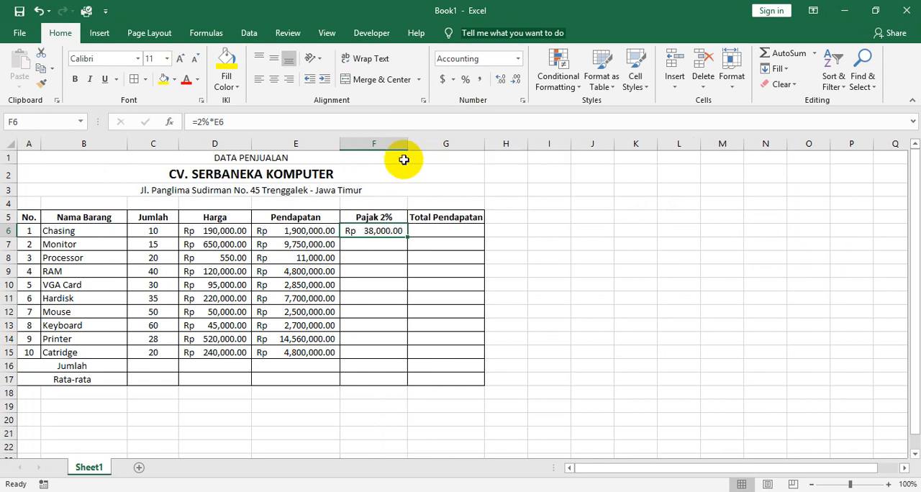
{"action": "left_click", "coordinate": [379, 247]}
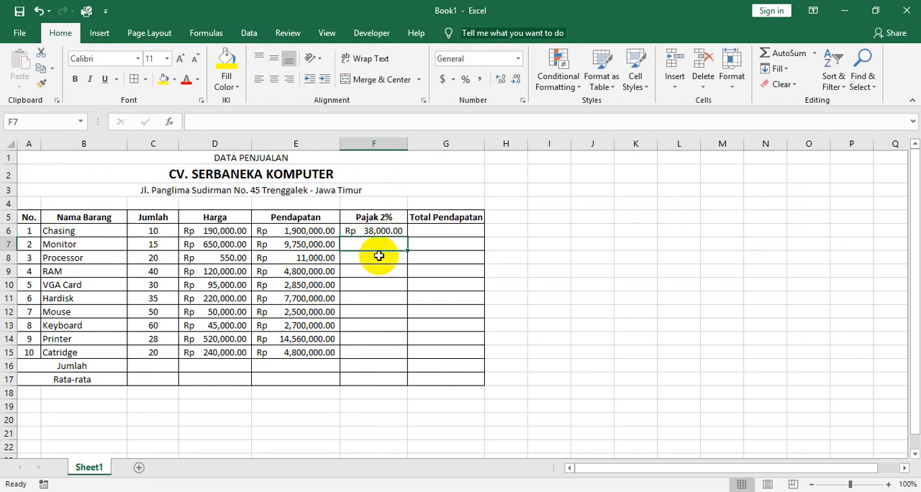
{"action": "left_click", "coordinate": [378, 259]}
{"action": "left_click", "coordinate": [379, 277]}
{"action": "left_click", "coordinate": [380, 285]}
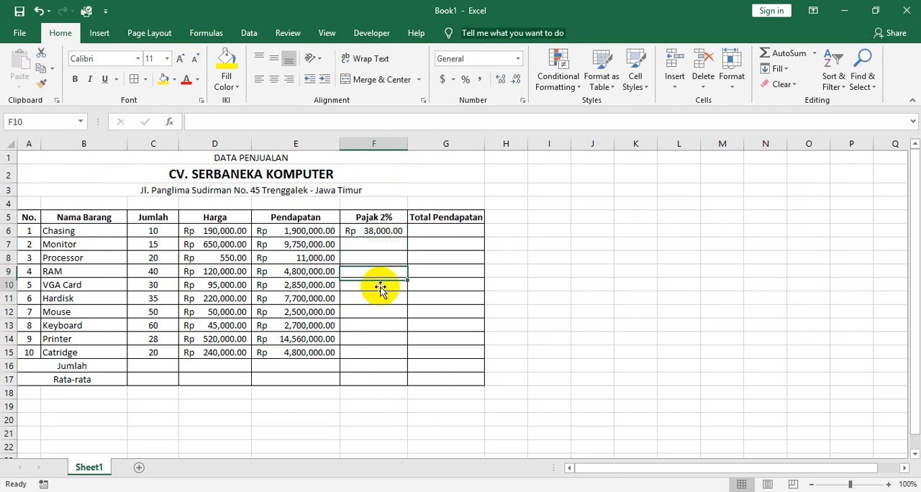
{"action": "left_click", "coordinate": [382, 298]}
{"action": "left_click", "coordinate": [381, 311]}
{"action": "left_click", "coordinate": [380, 325]}
{"action": "left_click", "coordinate": [380, 339]}
{"action": "left_click", "coordinate": [380, 353]}
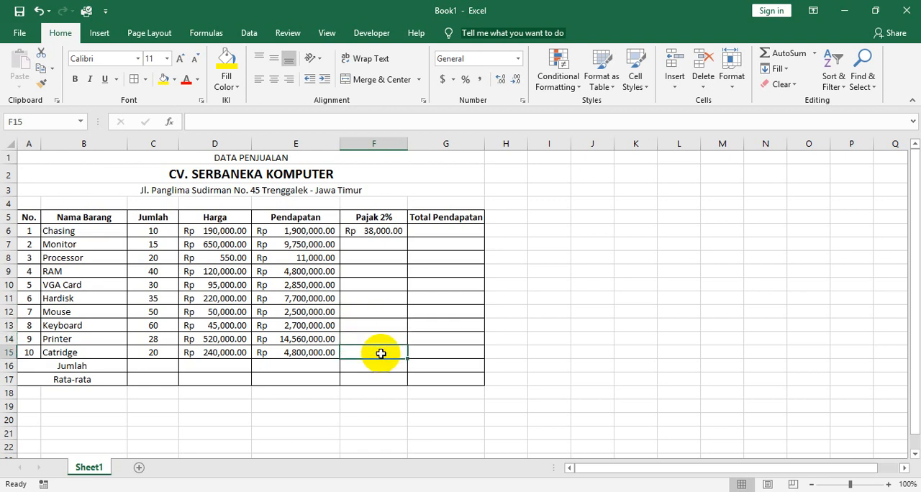
{"action": "left_click", "coordinate": [380, 241]}
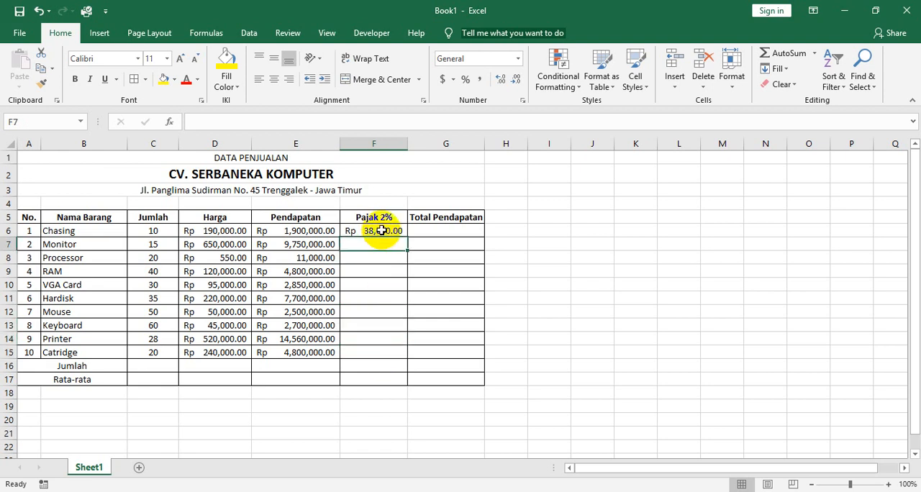
{"action": "left_click", "coordinate": [379, 259]}
{"action": "left_click", "coordinate": [378, 272]}
{"action": "left_click", "coordinate": [378, 286]}
{"action": "left_click", "coordinate": [374, 235]}
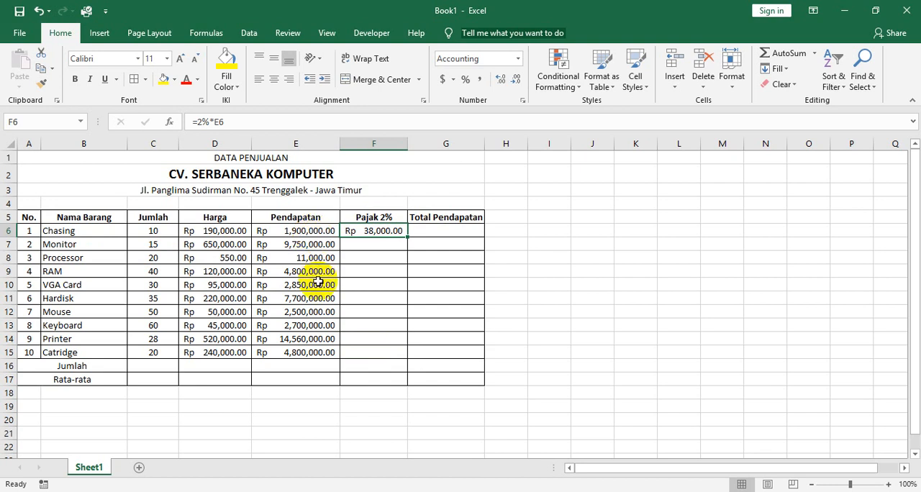
{"action": "left_click", "coordinate": [381, 244]}
Fill Chasing's Pajak 2% formula from F6 down to Catridge in F15 and widen column F to fit the amounts.
{"action": "left_click", "coordinate": [377, 229]}
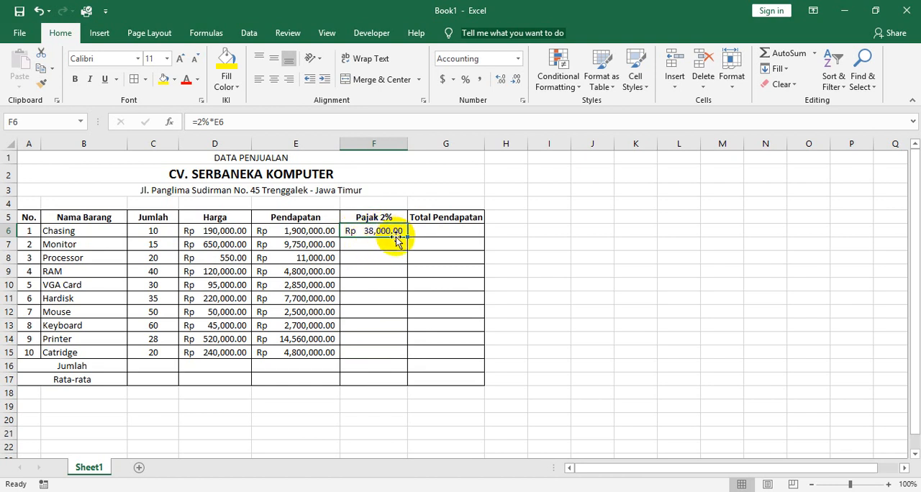
{"action": "left_click_drag", "start_coordinate": [408, 238], "coordinate": [405, 353]}
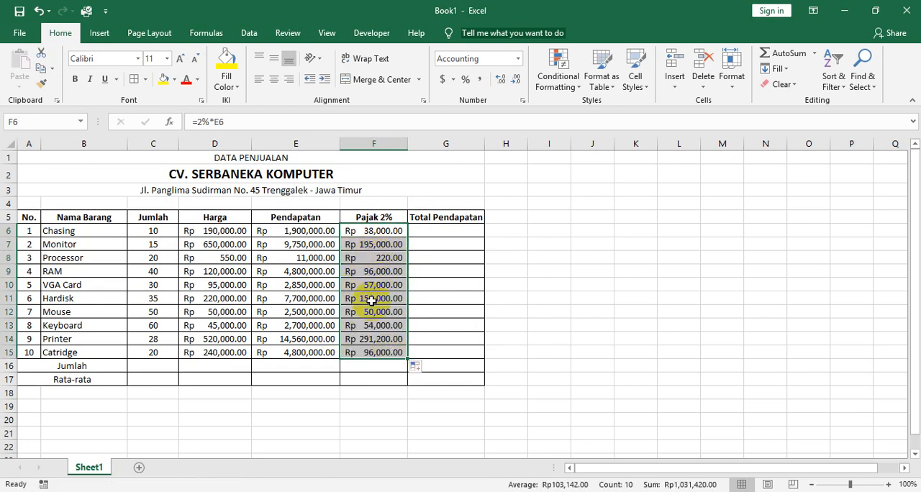
{"action": "left_click_drag", "start_coordinate": [408, 146], "coordinate": [416, 146]}
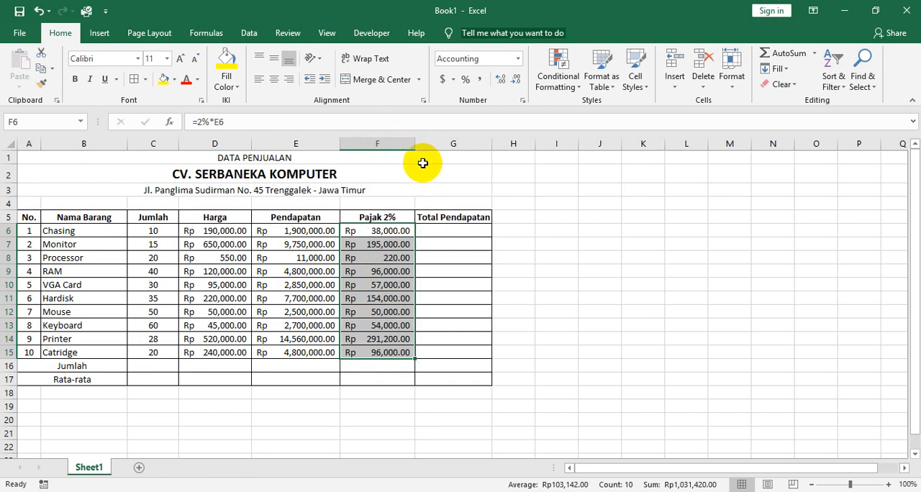
Consult the Total pendapatan rule in the scanned exercise PDF and enter =E6-F6 as Chasing's Total Pendapatan in G6.
{"action": "left_click", "coordinate": [445, 232]}
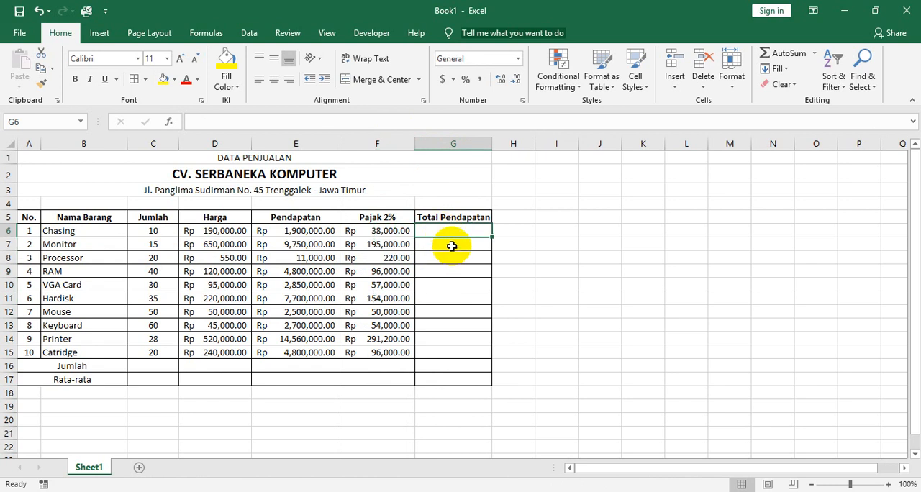
{"action": "left_click", "coordinate": [246, 491]}
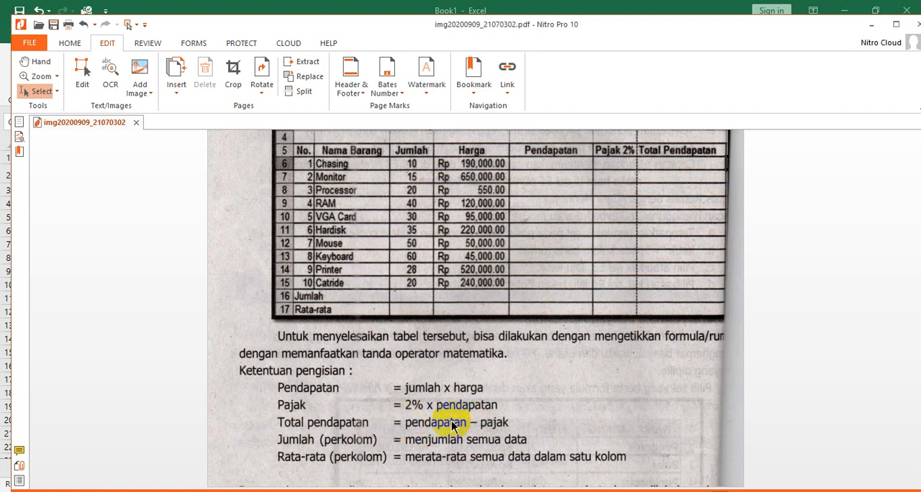
{"action": "double_click", "coordinate": [494, 425]}
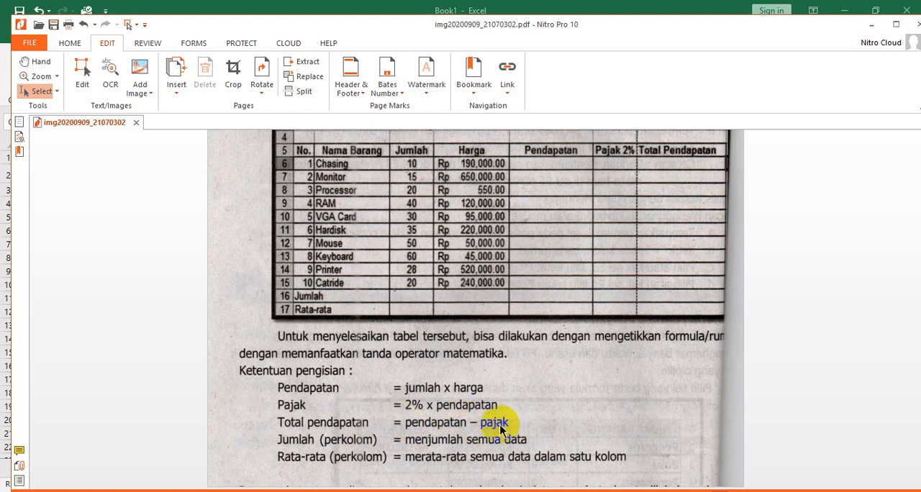
{"action": "left_click", "coordinate": [426, 409]}
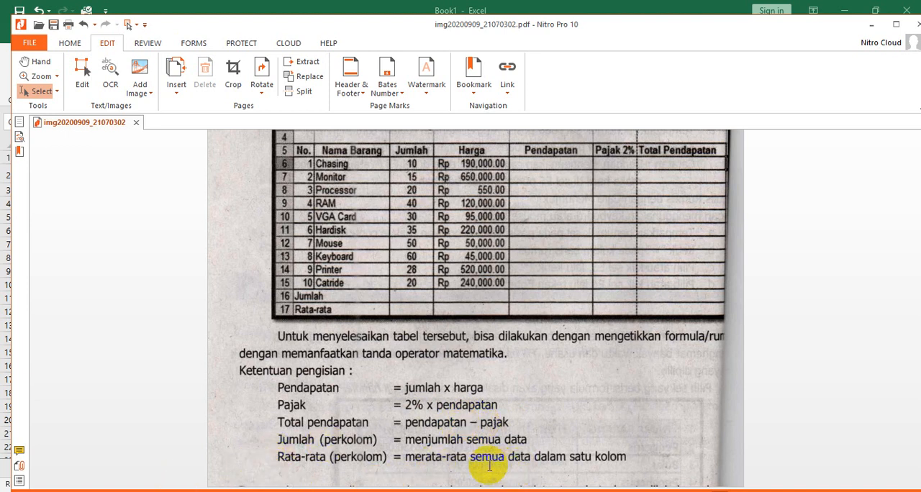
{"action": "left_click", "coordinate": [367, 491]}
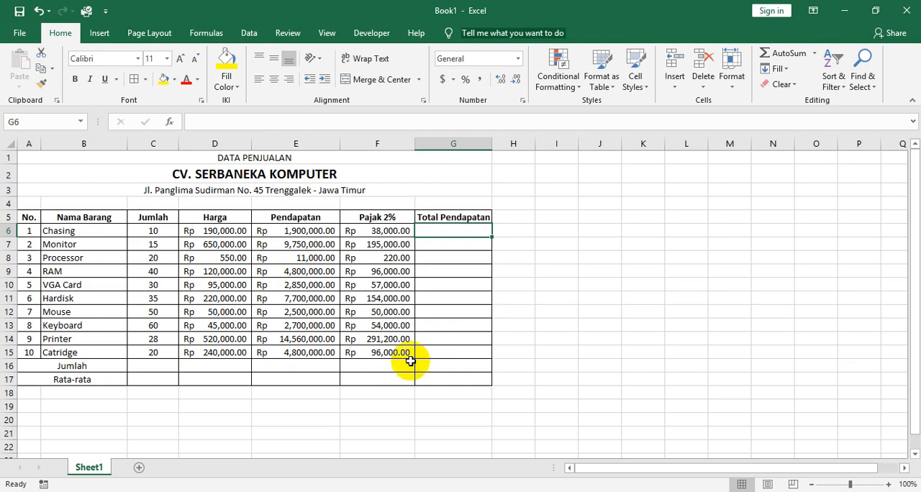
{"action": "key", "text": "alt+Tab"}
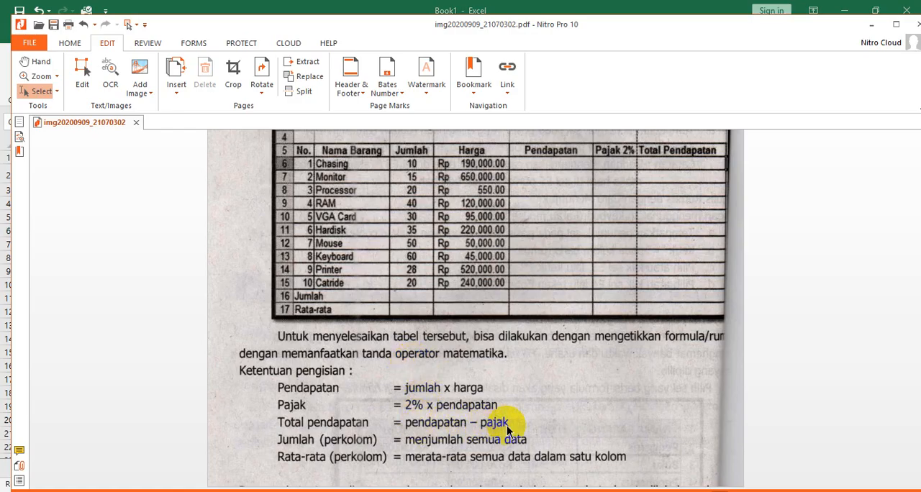
{"action": "key", "text": "alt+Tab"}
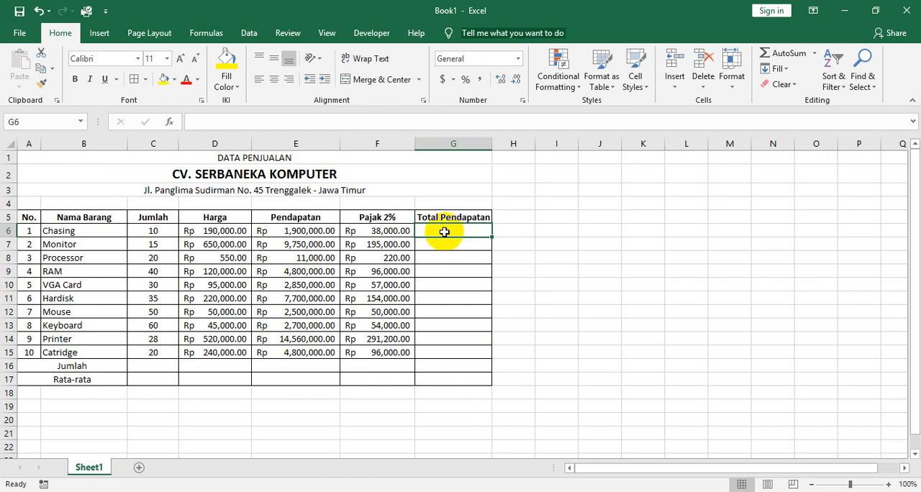
{"action": "type", "text": "="}
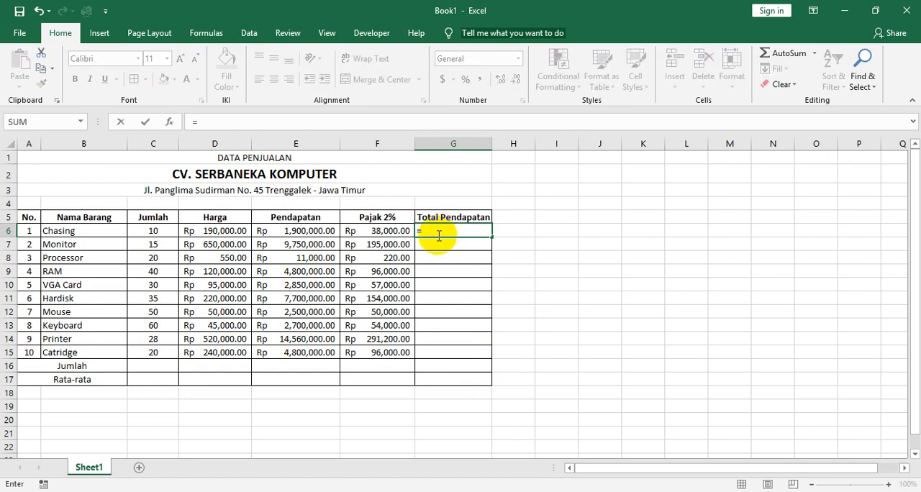
{"action": "left_click", "coordinate": [297, 230]}
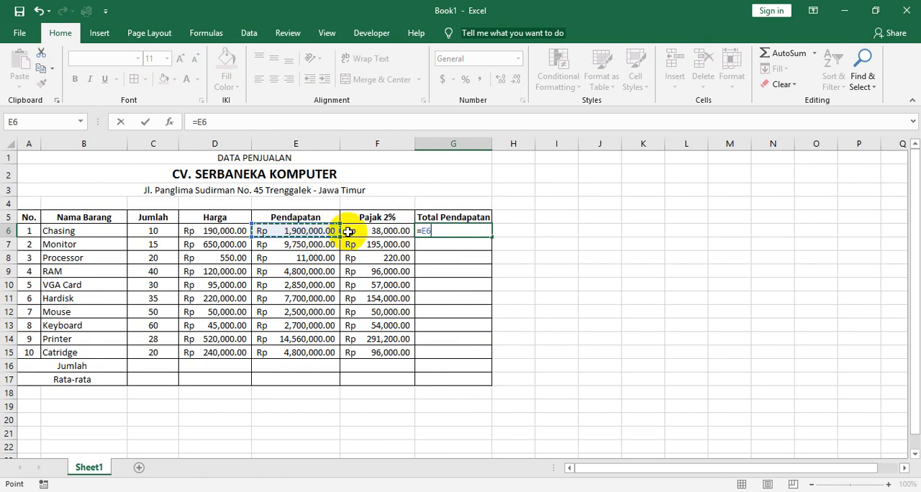
{"action": "type", "text": "-"}
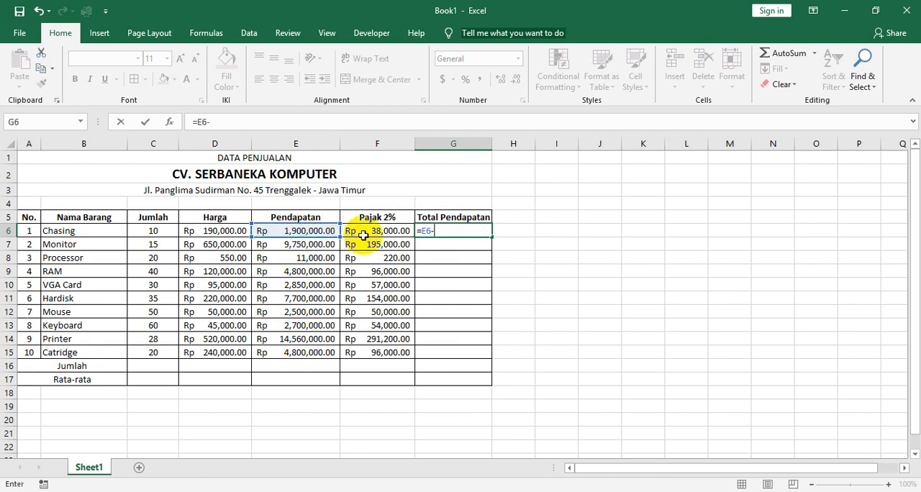
{"action": "left_click", "coordinate": [369, 231]}
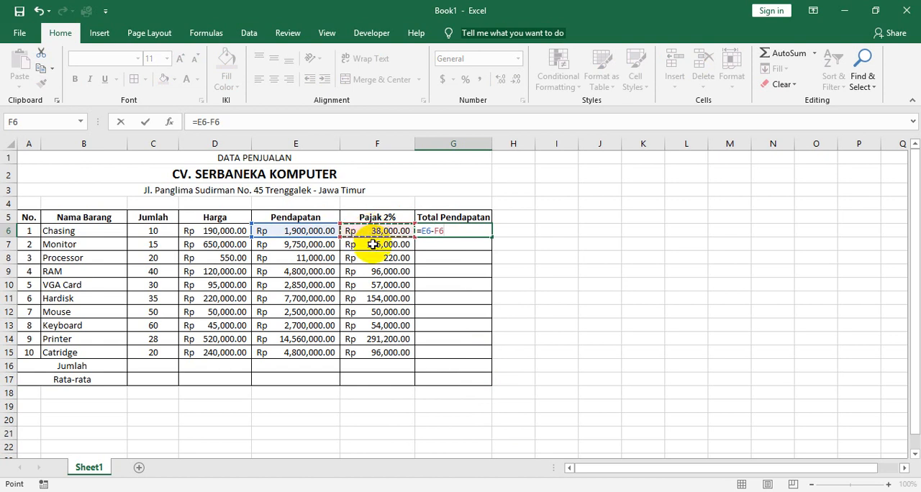
{"action": "key", "text": "Return"}
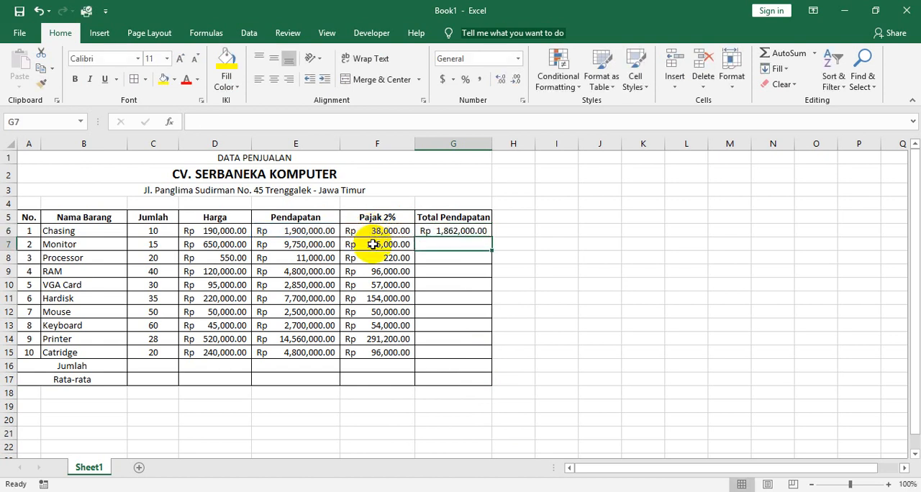
{"action": "left_click", "coordinate": [426, 233]}
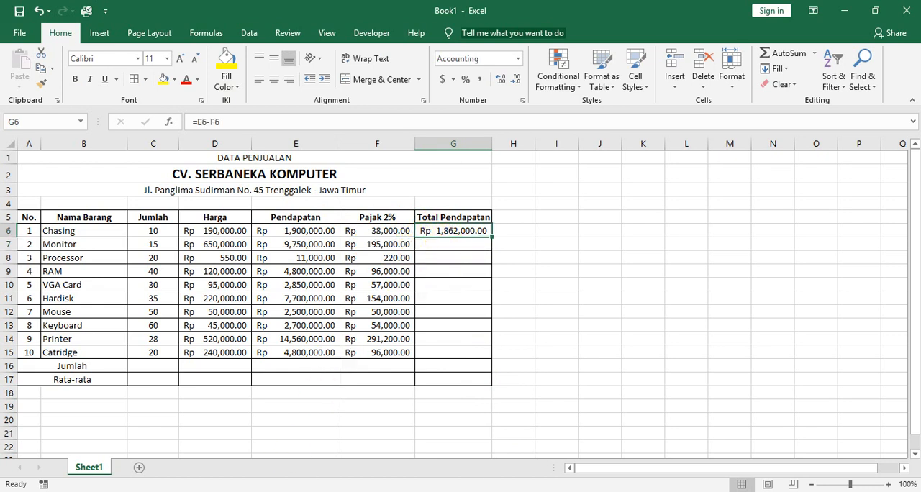
{"action": "key", "text": "alt+Tab"}
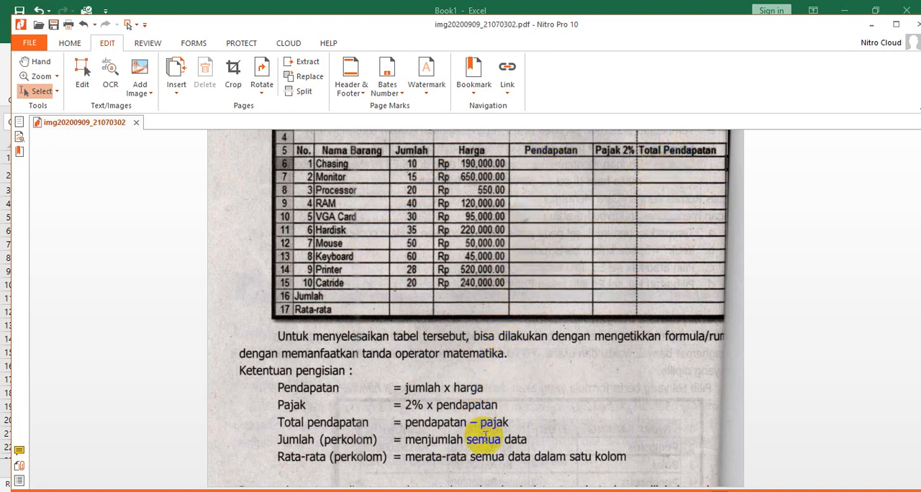
{"action": "key", "text": "alt+Tab"}
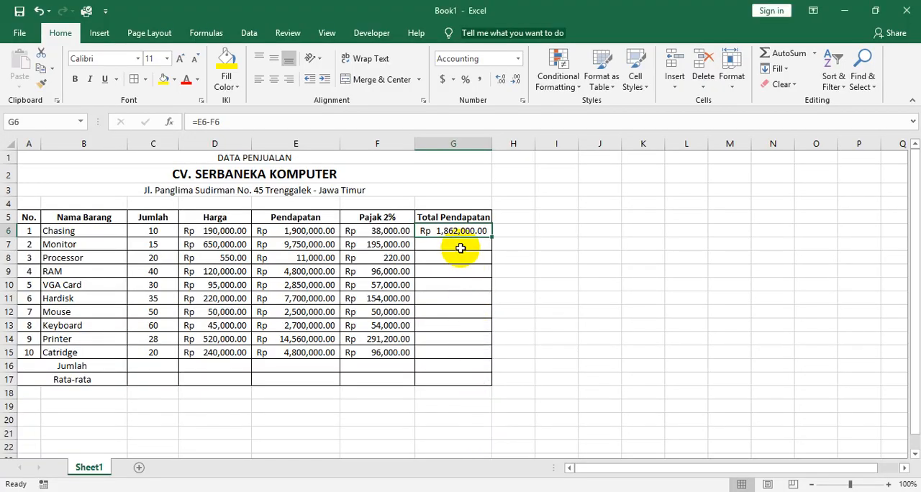
{"action": "left_click", "coordinate": [460, 246]}
{"action": "left_click", "coordinate": [463, 260]}
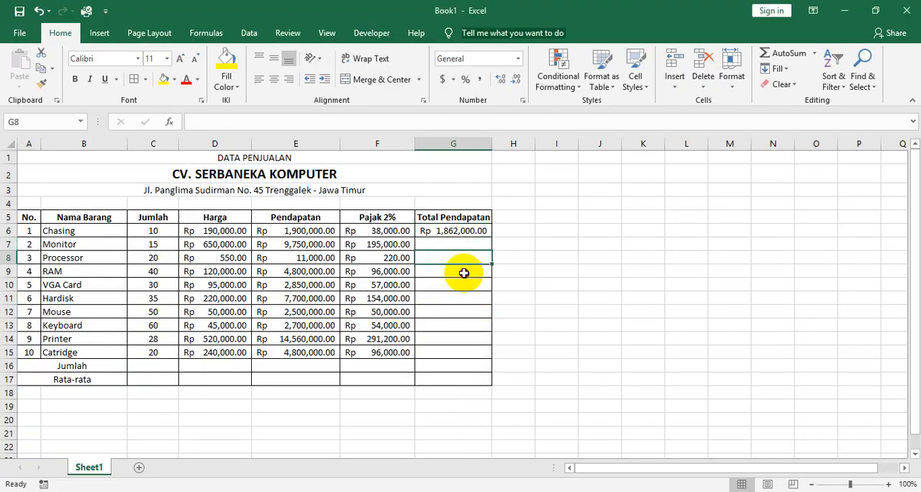
{"action": "left_click", "coordinate": [467, 272]}
{"action": "left_click", "coordinate": [463, 286]}
{"action": "left_click", "coordinate": [464, 300]}
{"action": "left_click", "coordinate": [463, 310]}
{"action": "left_click", "coordinate": [456, 231]}
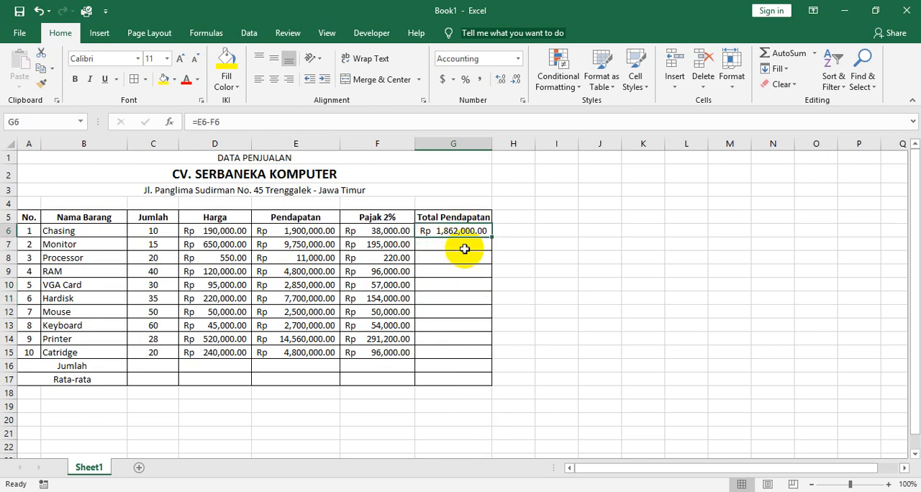
{"action": "left_click", "coordinate": [465, 247]}
{"action": "left_click", "coordinate": [466, 261]}
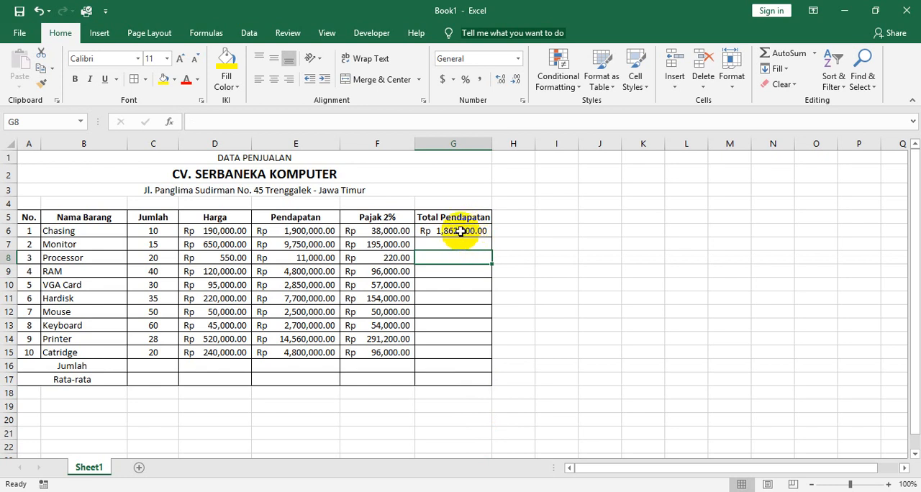
{"action": "left_click", "coordinate": [445, 284]}
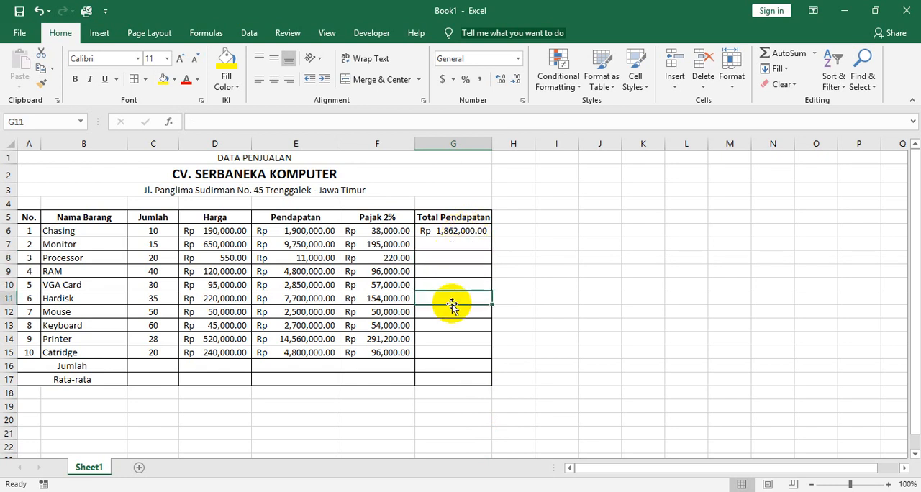
{"action": "left_click", "coordinate": [454, 231]}
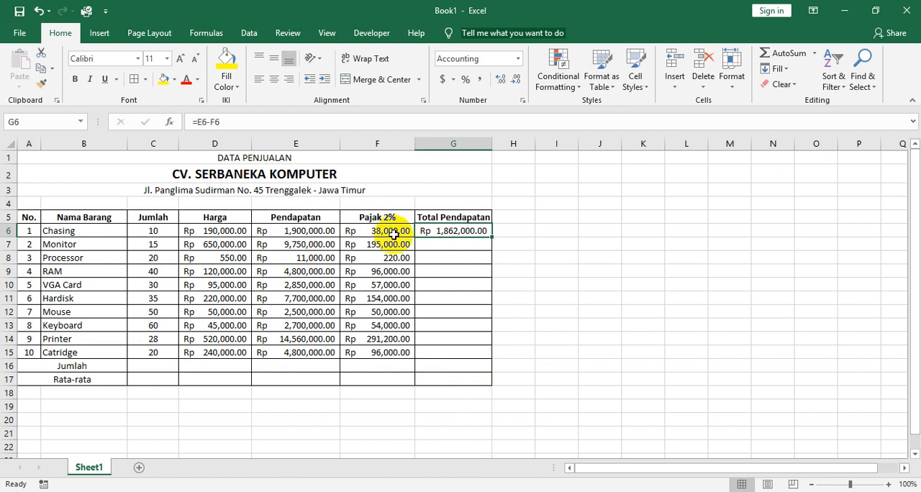
{"action": "left_click", "coordinate": [430, 245]}
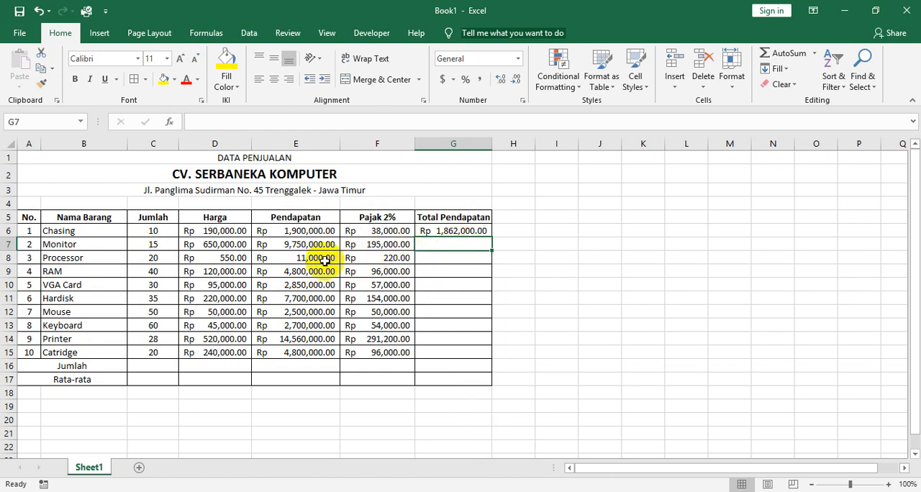
{"action": "left_click", "coordinate": [476, 256]}
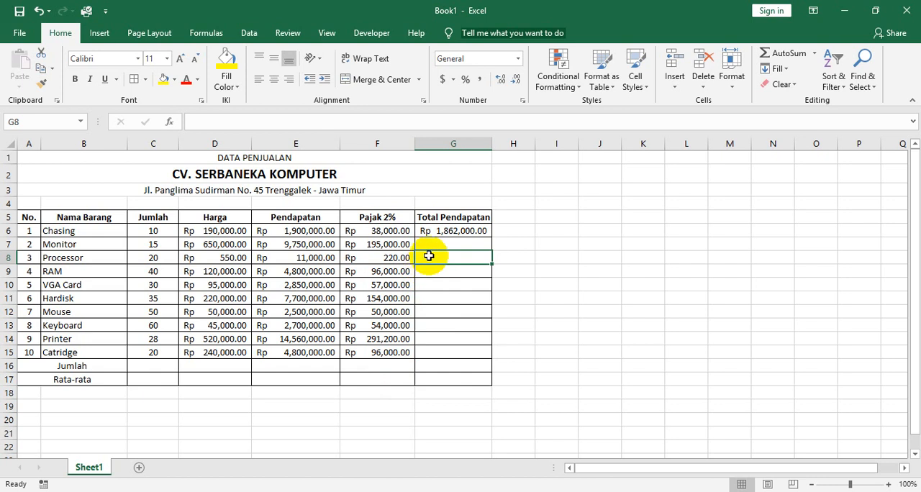
{"action": "left_click", "coordinate": [436, 351]}
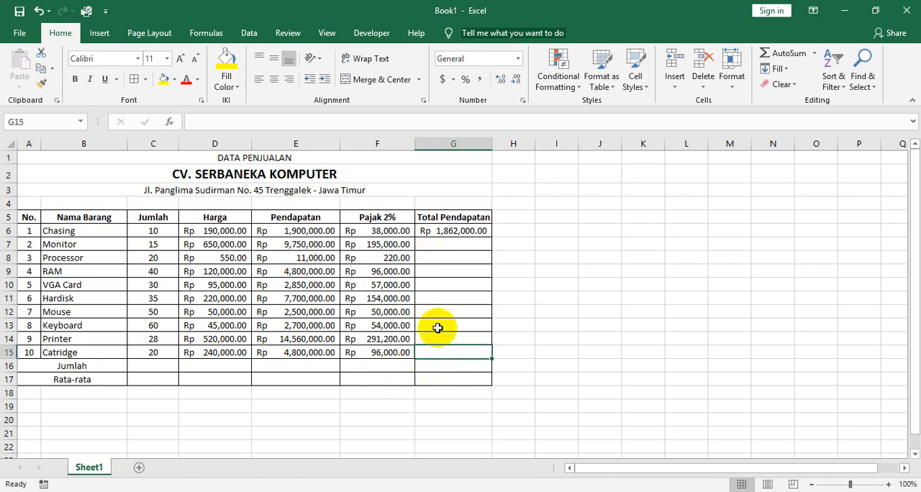
{"action": "left_click_drag", "start_coordinate": [441, 244], "coordinate": [442, 353]}
Enter =E7-F7 as Monitor's Total Pendapatan in G7 and clear the cell again.
{"action": "left_click", "coordinate": [444, 247]}
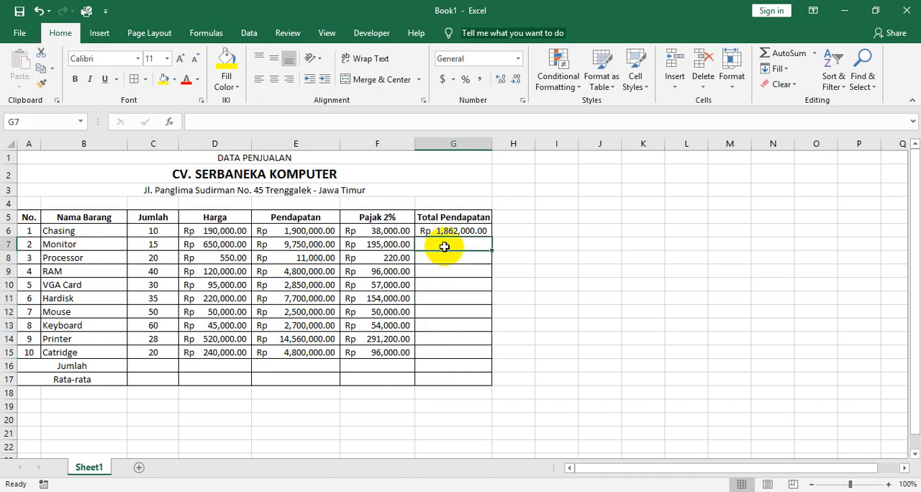
{"action": "type", "text": "="}
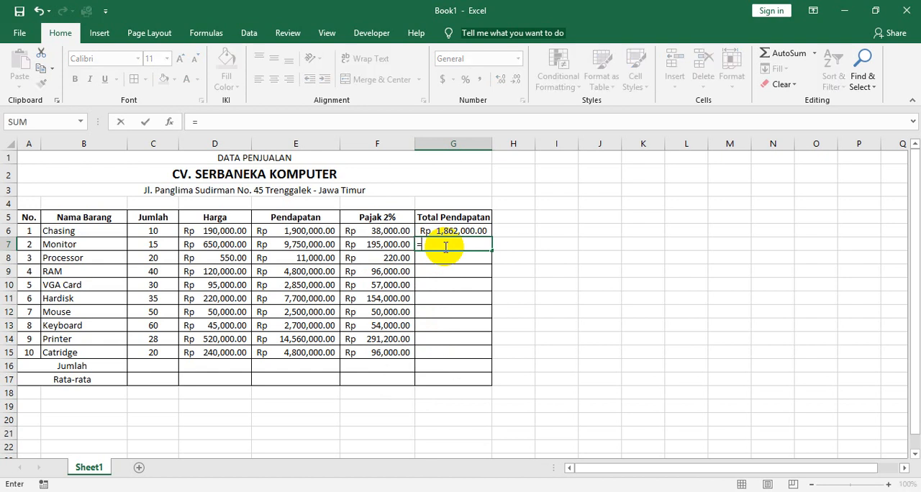
{"action": "left_click", "coordinate": [327, 246]}
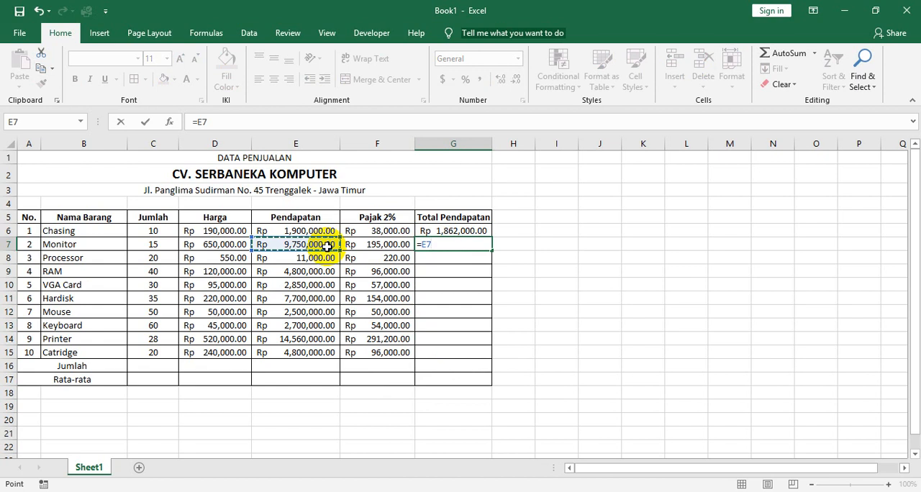
{"action": "type", "text": "-"}
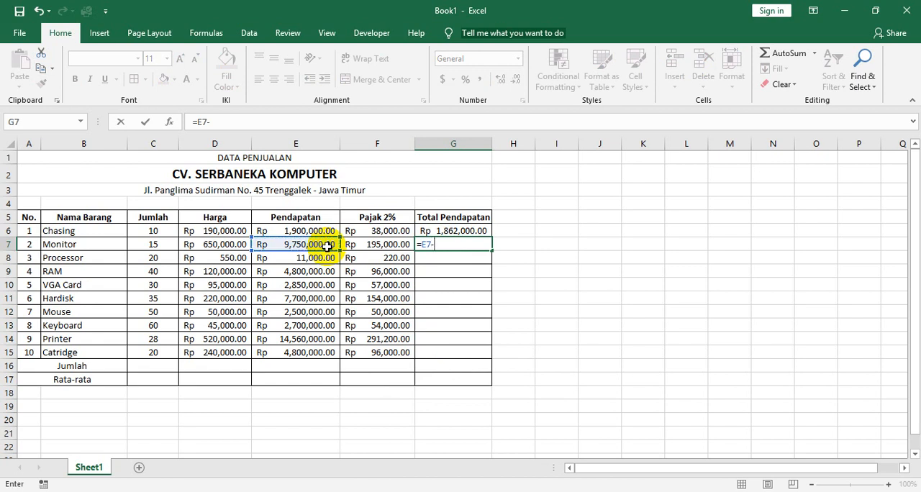
{"action": "left_click", "coordinate": [399, 247]}
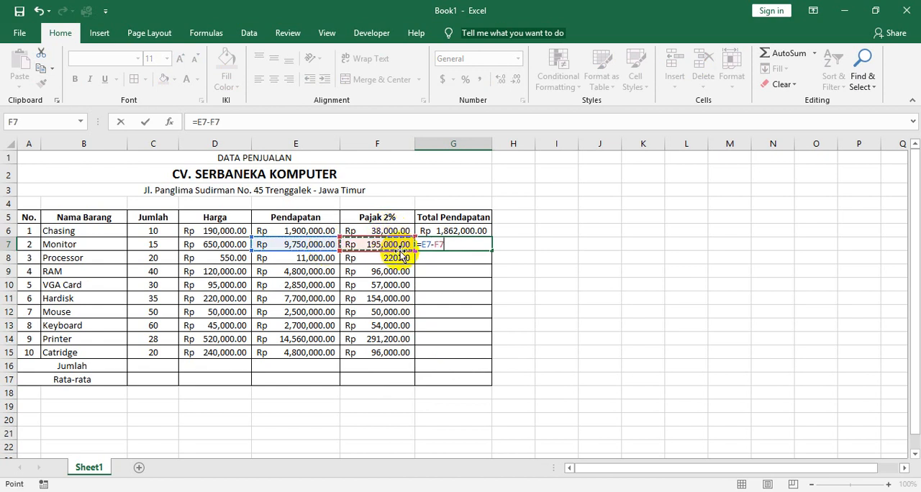
{"action": "key", "text": "Return"}
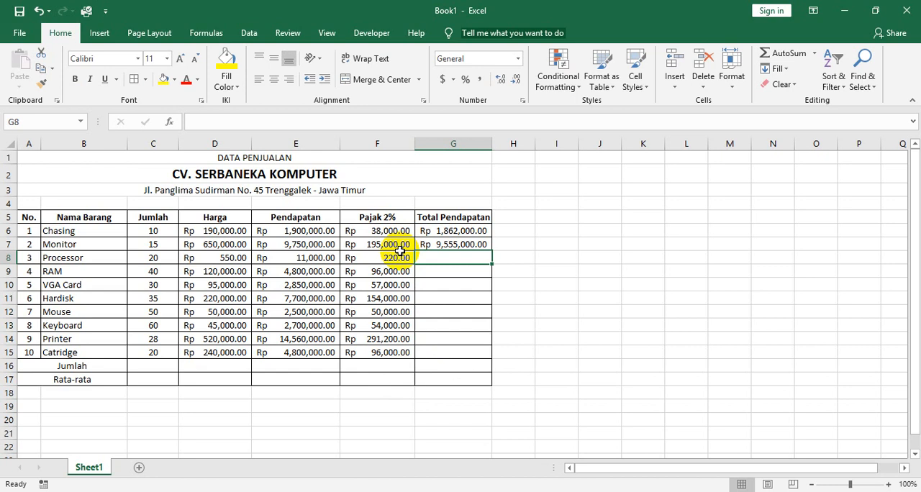
{"action": "left_click", "coordinate": [454, 246]}
{"action": "key", "text": "Delete"}
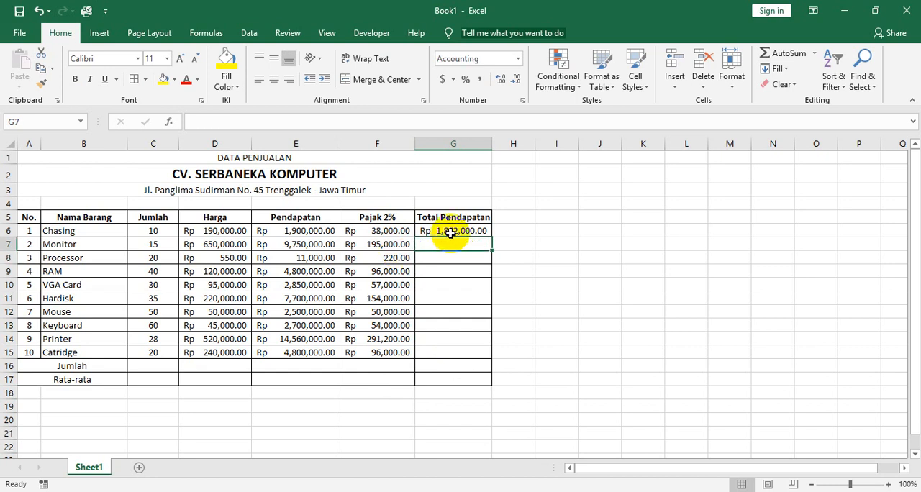
Fill Chasing's Total Pendapatan formula from G6 down to Catridge in G15 and widen column G to fit the amounts.
{"action": "left_click", "coordinate": [451, 230]}
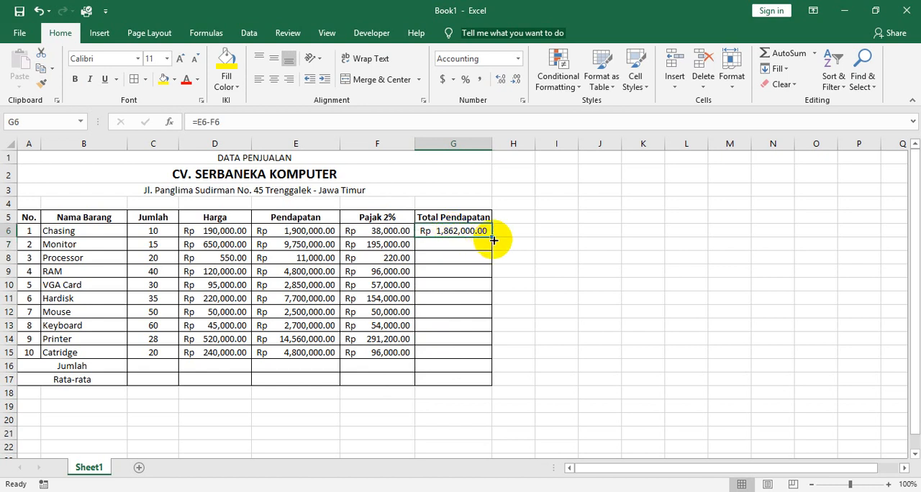
{"action": "left_click_drag", "start_coordinate": [492, 237], "coordinate": [490, 357]}
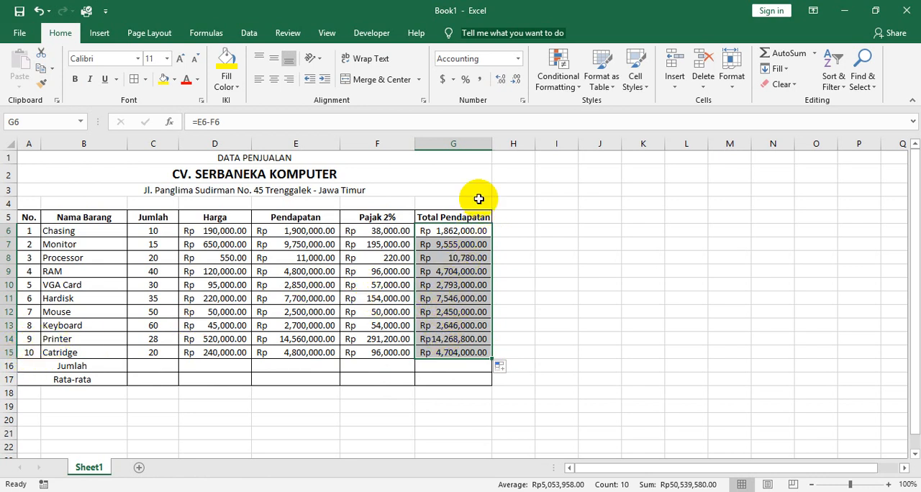
{"action": "left_click_drag", "start_coordinate": [491, 147], "coordinate": [504, 150]}
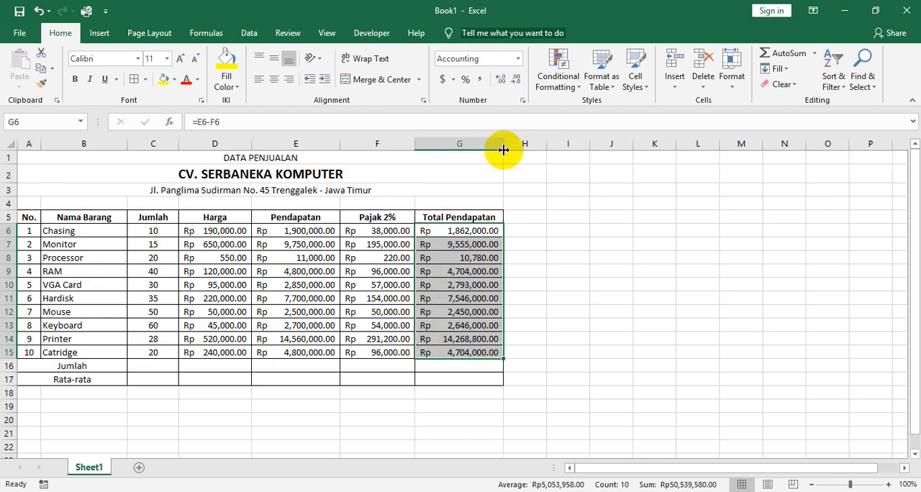
Review Chasing's Jumlah, Harga, Pendapatan, Pajak 2% and Total Pendapatan cells in row 6 and the copied formula in G9.
{"action": "left_click_drag", "start_coordinate": [314, 230], "coordinate": [326, 332]}
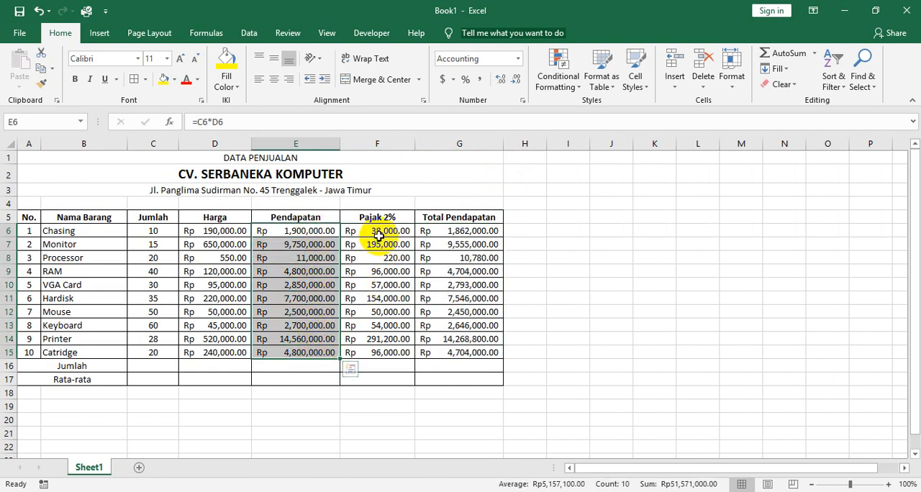
{"action": "left_click", "coordinate": [147, 232]}
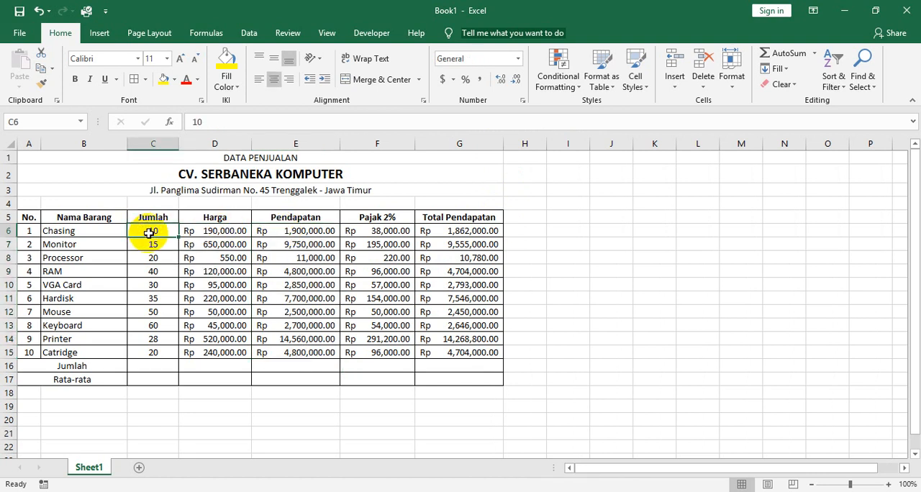
{"action": "left_click", "coordinate": [216, 232]}
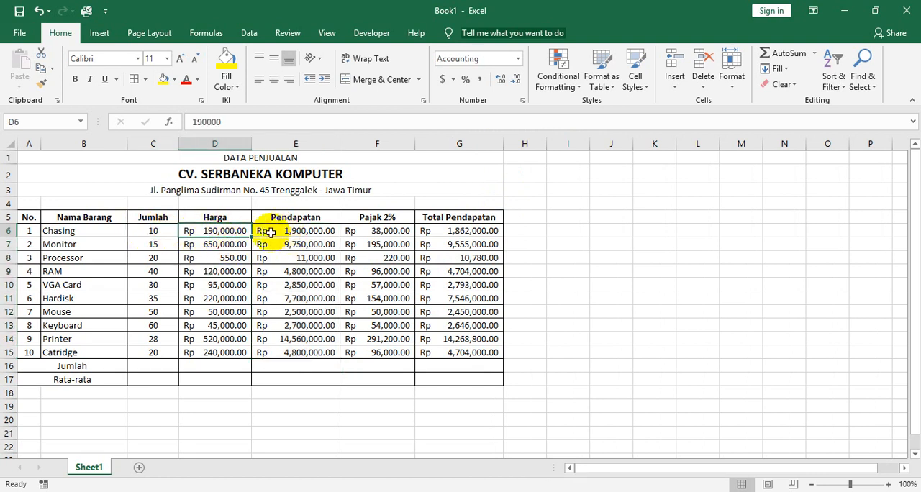
{"action": "left_click", "coordinate": [295, 232]}
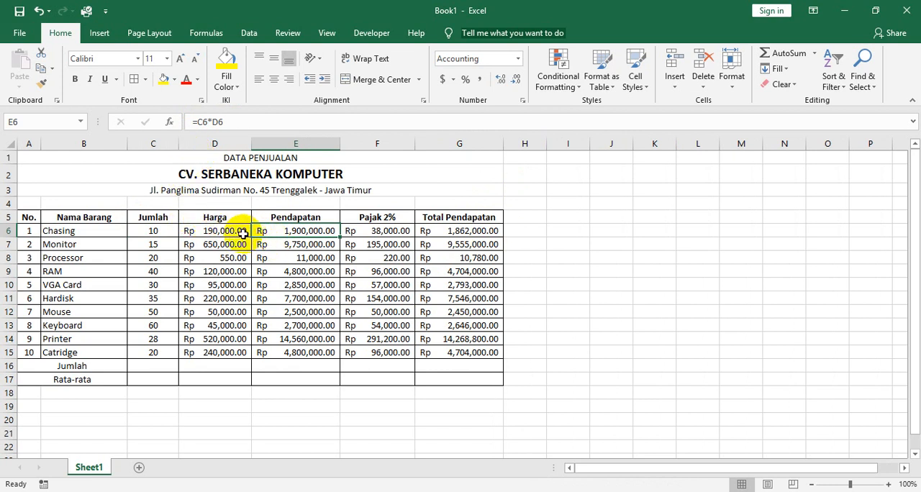
{"action": "left_click", "coordinate": [362, 230]}
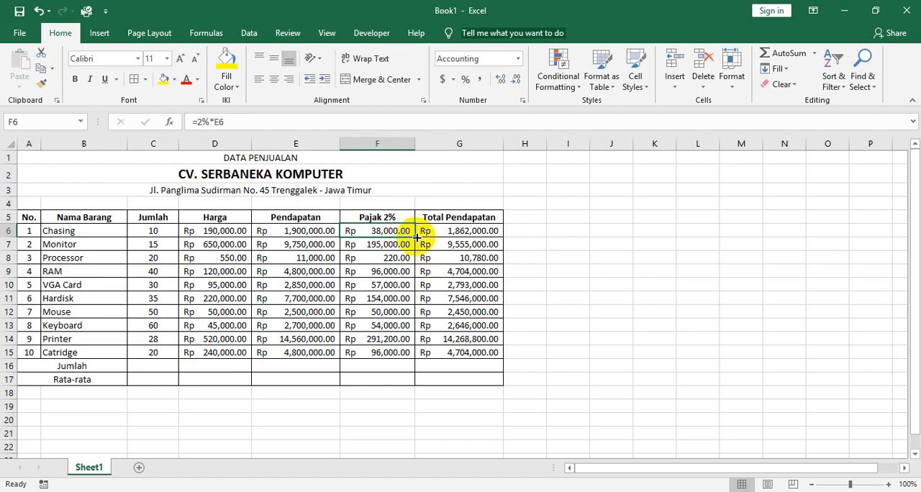
{"action": "left_click", "coordinate": [441, 232]}
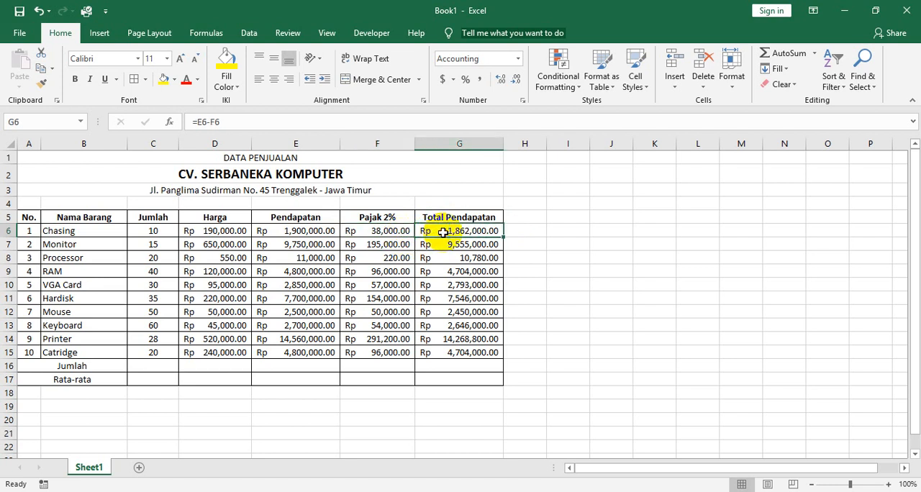
{"action": "left_click", "coordinate": [450, 271]}
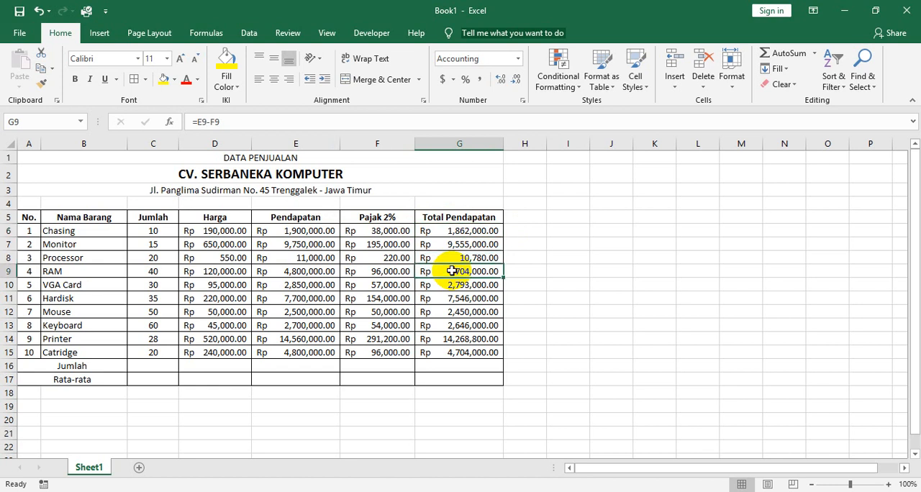
Total the Jumlah column in C16 by adding each cell individually with =C6+C7+C8+C9+C10+C11+C12+C13+C14+C15.
{"action": "left_click", "coordinate": [164, 368]}
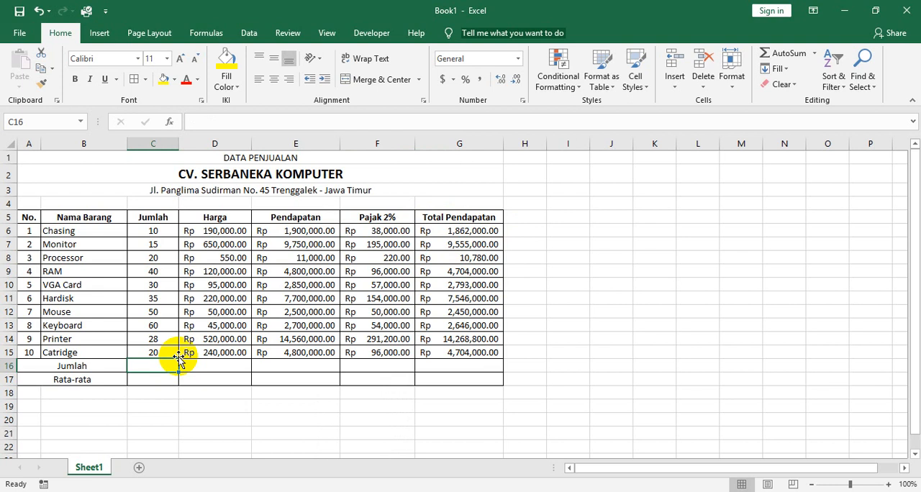
{"action": "type", "text": "="}
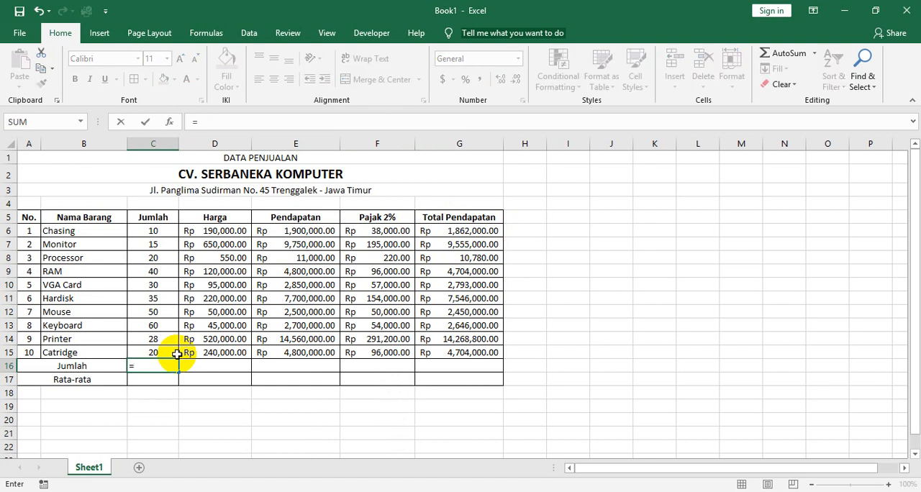
{"action": "left_click", "coordinate": [168, 231]}
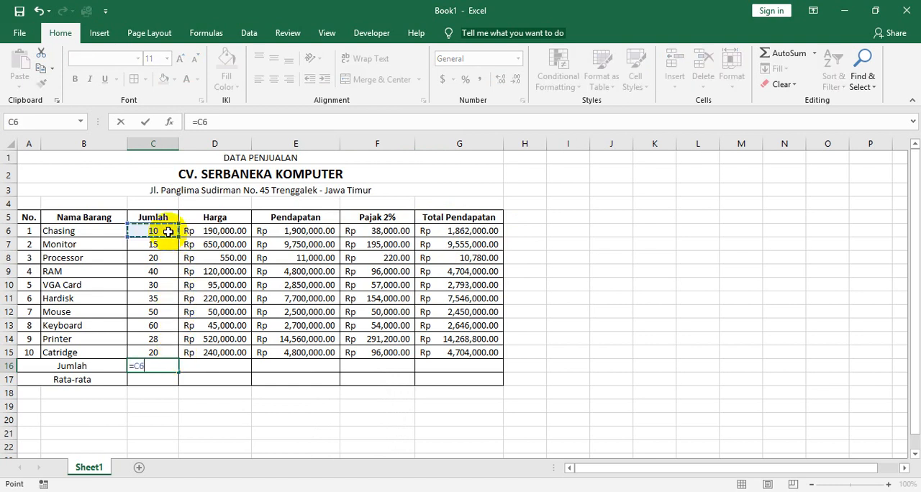
{"action": "type", "text": "+"}
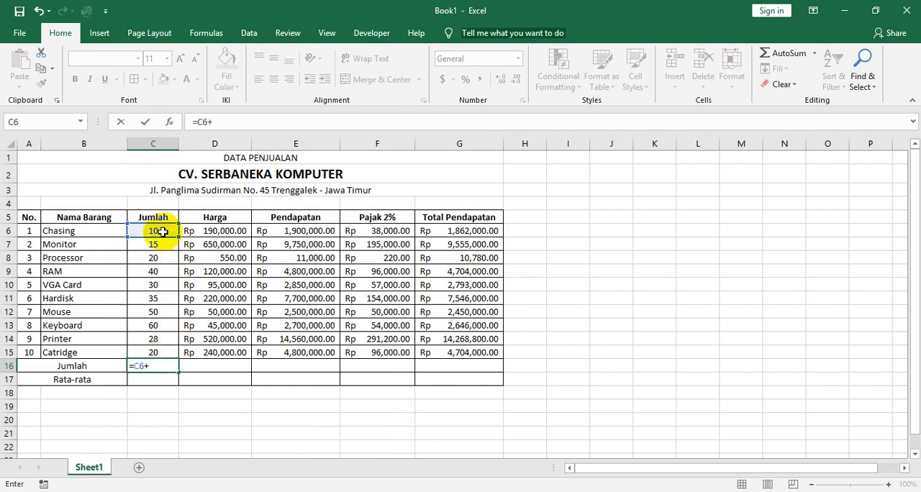
{"action": "left_click", "coordinate": [161, 244]}
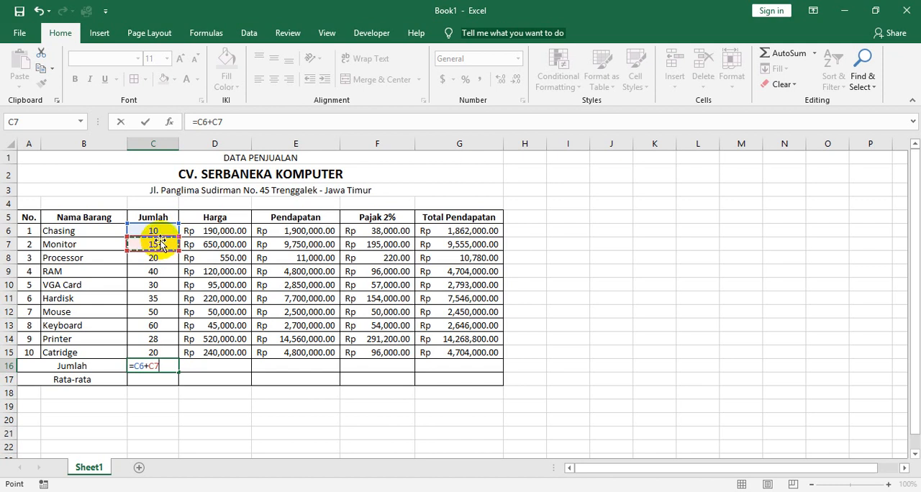
{"action": "type", "text": "+"}
{"action": "left_click", "coordinate": [159, 259]}
{"action": "type", "text": "+"}
{"action": "left_click", "coordinate": [157, 271]}
{"action": "type", "text": "+"}
{"action": "left_click", "coordinate": [161, 285]}
{"action": "type", "text": "+"}
{"action": "left_click", "coordinate": [158, 298]}
{"action": "type", "text": "+"}
{"action": "left_click", "coordinate": [158, 311]}
{"action": "type", "text": "+"}
{"action": "left_click", "coordinate": [165, 326]}
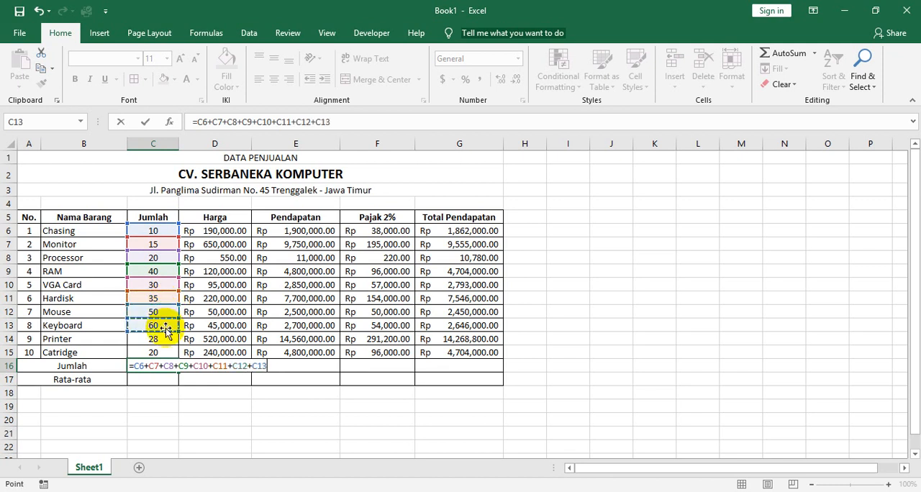
{"action": "type", "text": "+"}
{"action": "left_click", "coordinate": [164, 339]}
{"action": "type", "text": "+"}
{"action": "left_click", "coordinate": [166, 349]}
{"action": "type", "text": "+"}
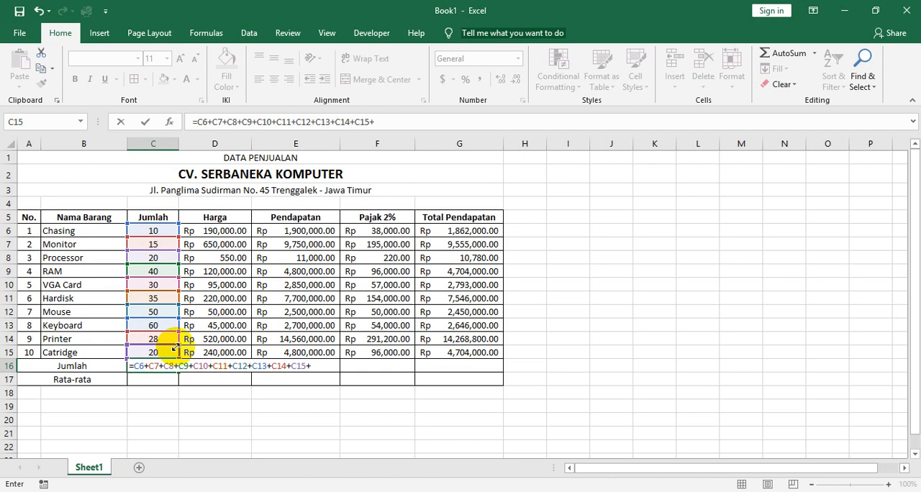
{"action": "key", "text": "Return"}
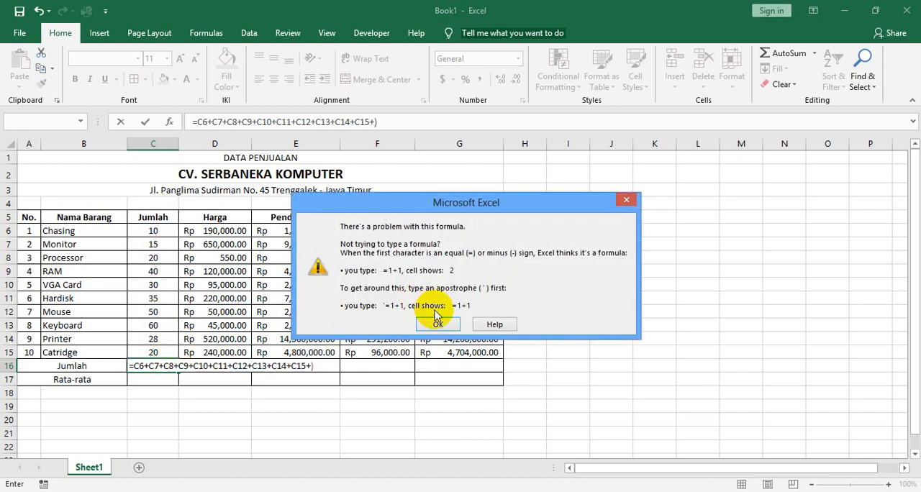
{"action": "left_click", "coordinate": [437, 324]}
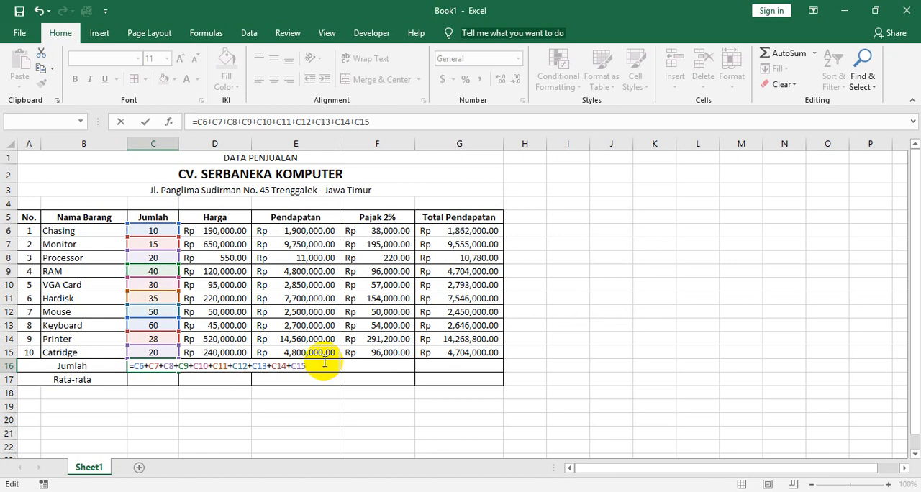
{"action": "key", "text": "Return"}
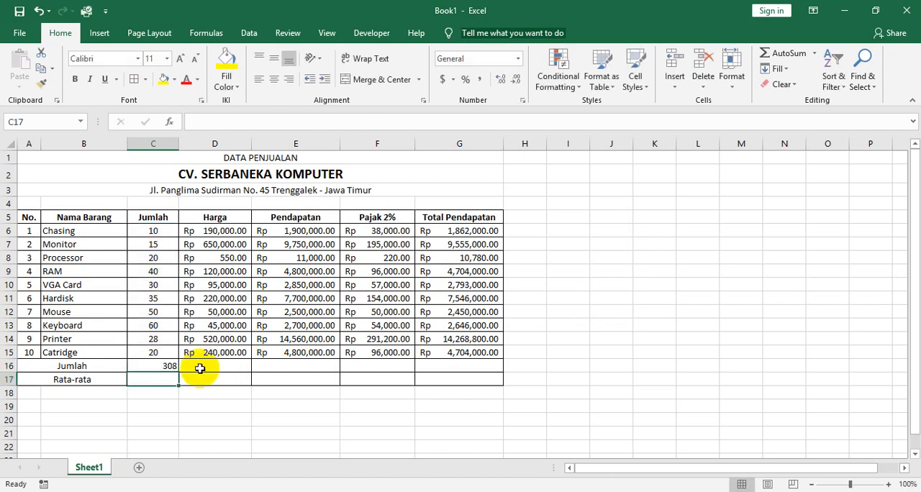
Replace the cell-by-cell addition in the Jumlah total C16 with =SUM(C6:C15).
{"action": "left_click", "coordinate": [168, 367]}
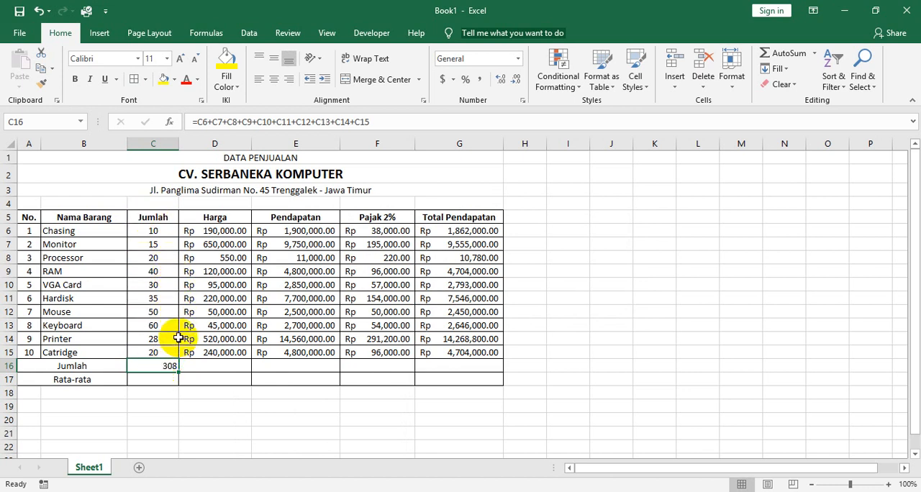
{"action": "double_click", "coordinate": [163, 367]}
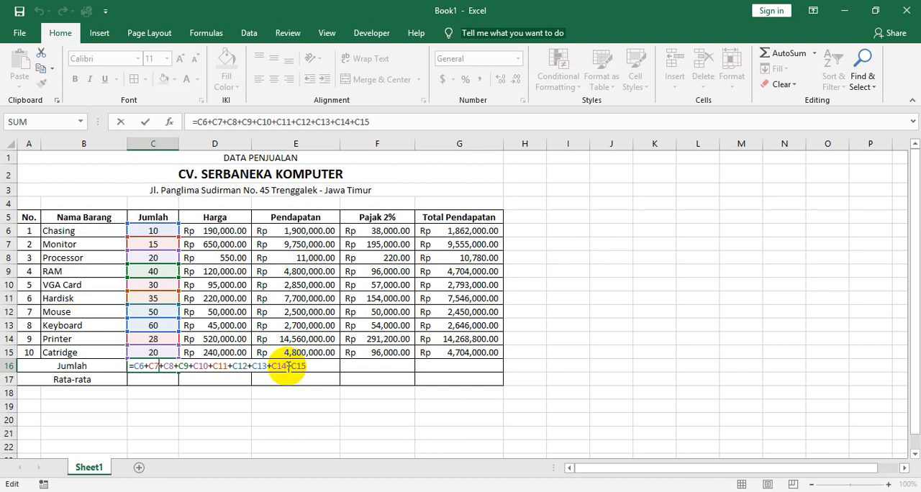
{"action": "left_click_drag", "start_coordinate": [313, 366], "coordinate": [142, 368]}
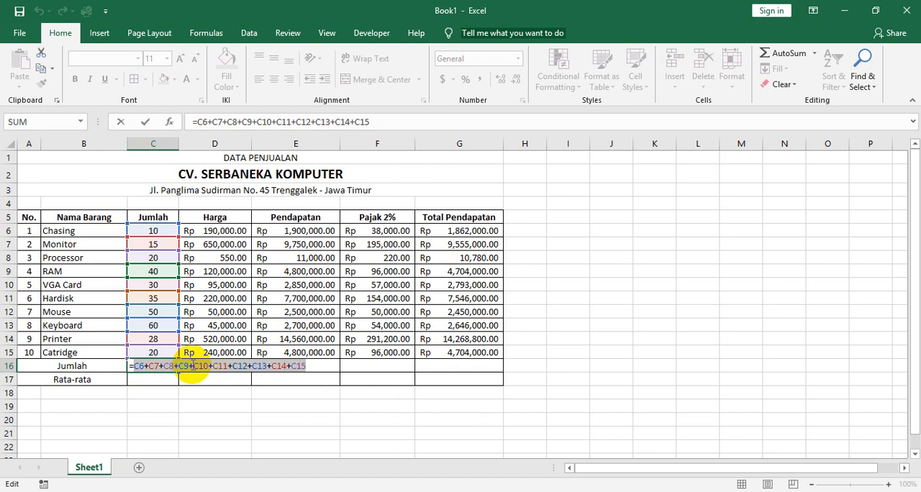
{"action": "type", "text": "sum"}
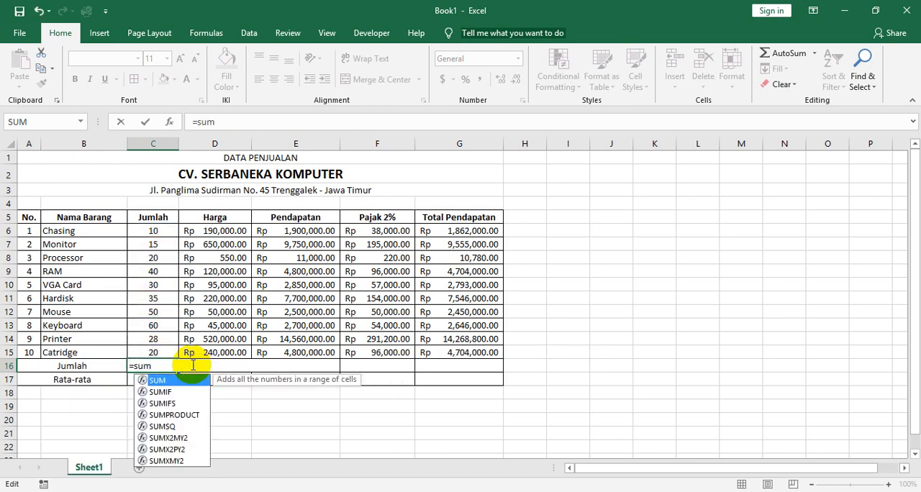
{"action": "key", "text": "Tab"}
{"action": "left_click_drag", "start_coordinate": [151, 232], "coordinate": [151, 353]}
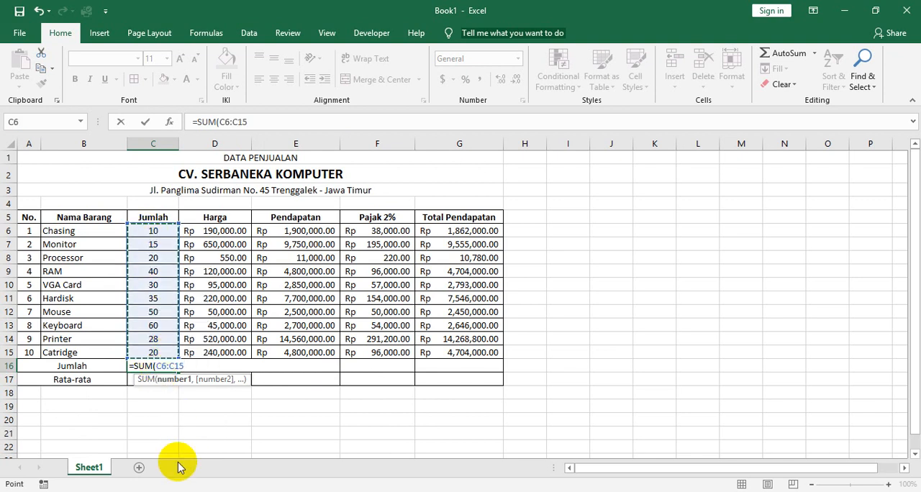
{"action": "type", "text": ")"}
{"action": "key", "text": "Return"}
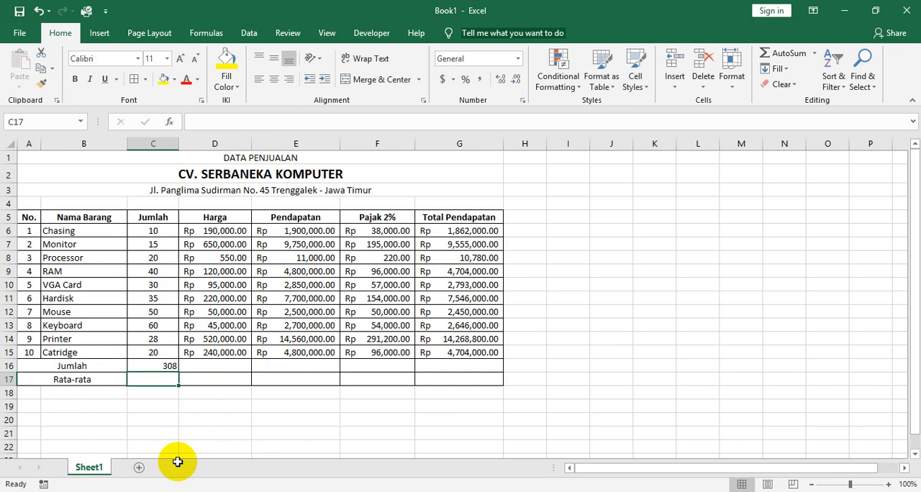
{"action": "left_click", "coordinate": [170, 366]}
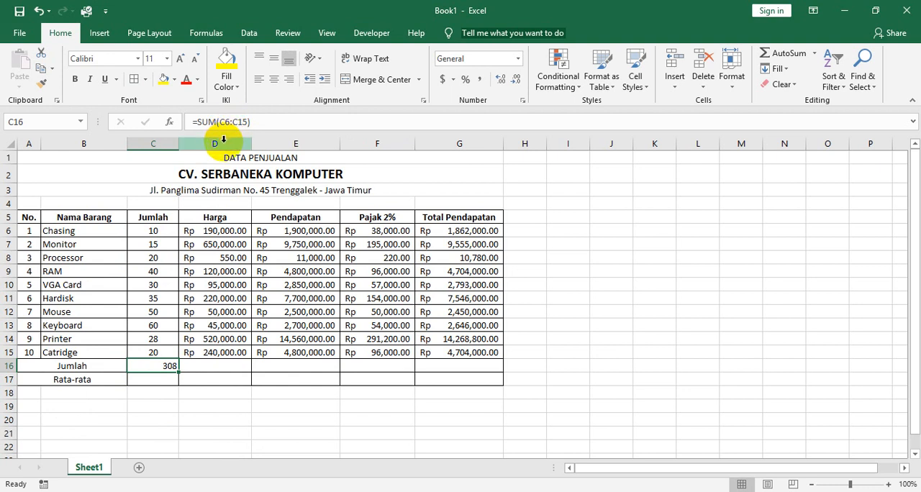
Fill the SUM formula from C16 across the Jumlah row to G16 and check the copied formulas in D16 and E16.
{"action": "left_click", "coordinate": [237, 370]}
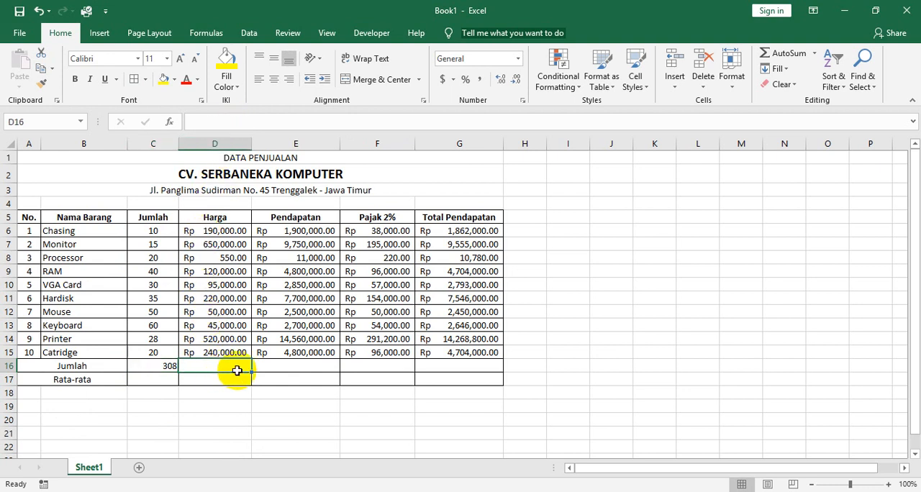
{"action": "left_click", "coordinate": [298, 368]}
{"action": "left_click", "coordinate": [395, 369]}
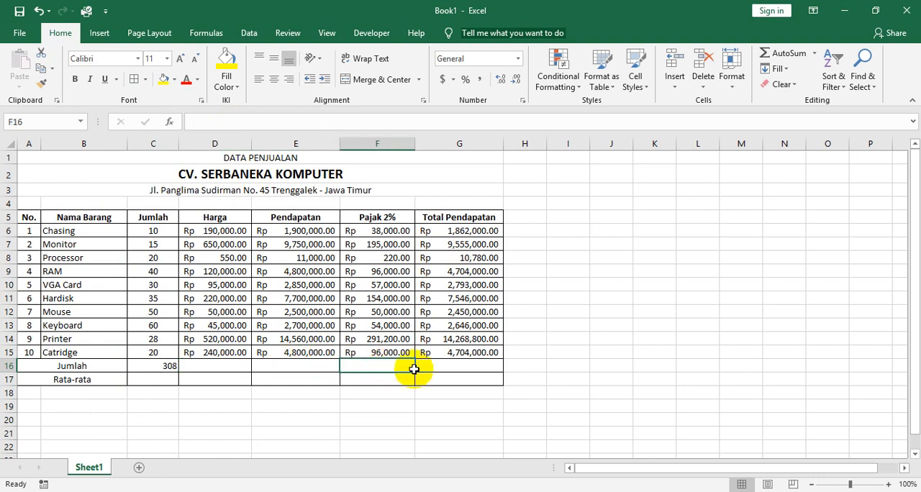
{"action": "left_click", "coordinate": [451, 369]}
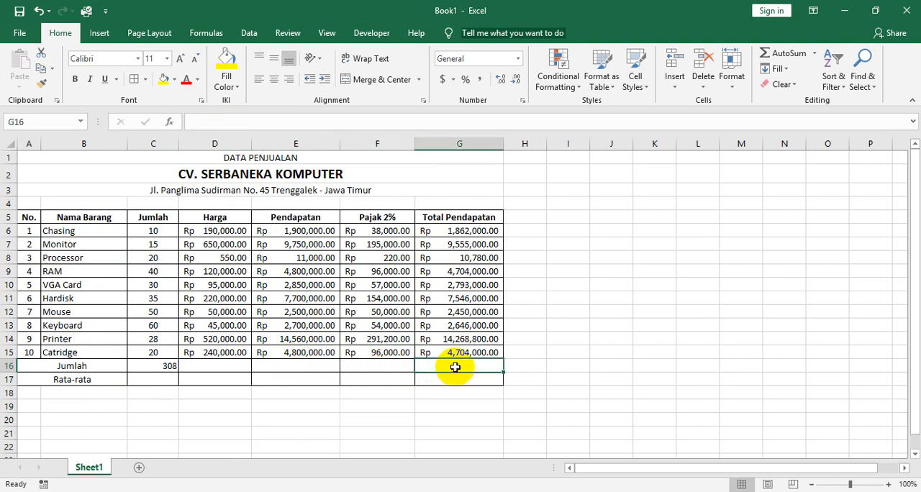
{"action": "left_click", "coordinate": [97, 371]}
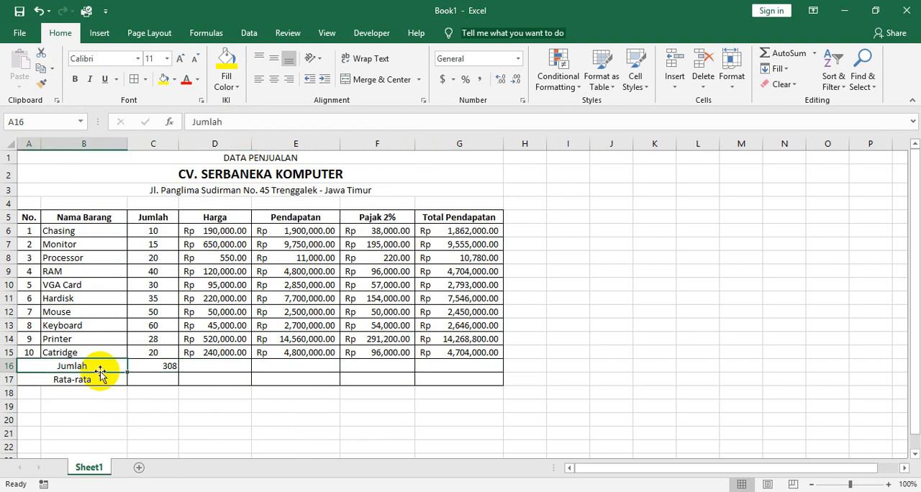
{"action": "left_click", "coordinate": [158, 371]}
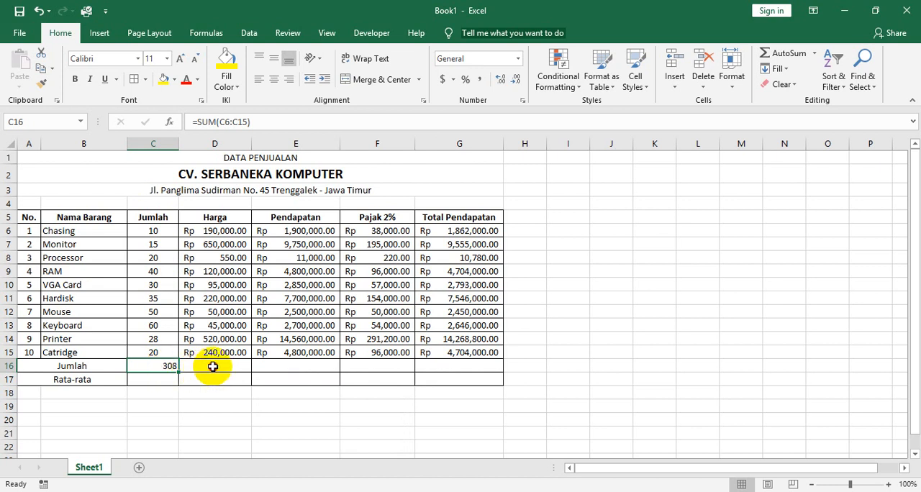
{"action": "left_click", "coordinate": [216, 365]}
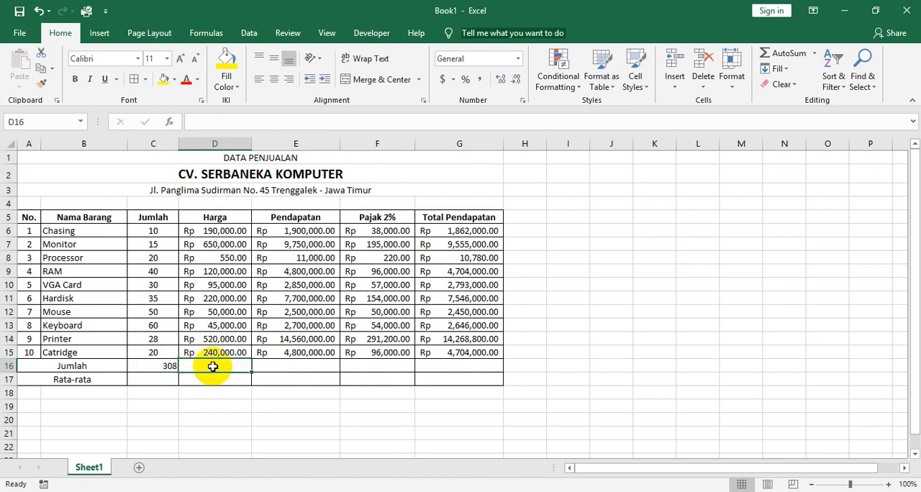
{"action": "left_click", "coordinate": [166, 369]}
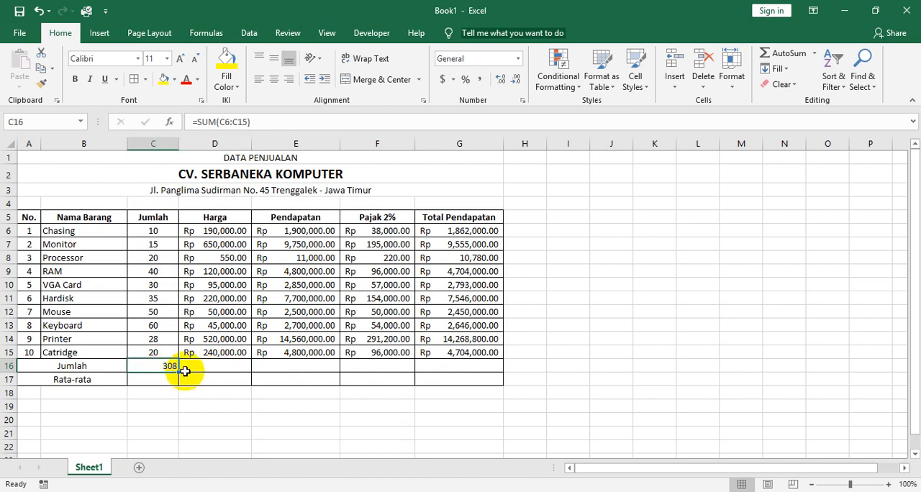
{"action": "left_click_drag", "start_coordinate": [180, 372], "coordinate": [486, 369]}
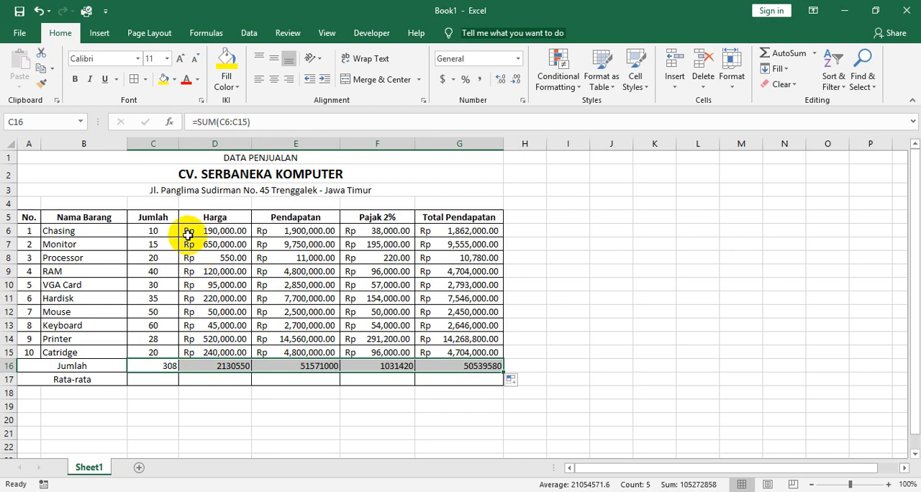
{"action": "left_click", "coordinate": [213, 368]}
{"action": "left_click", "coordinate": [275, 369]}
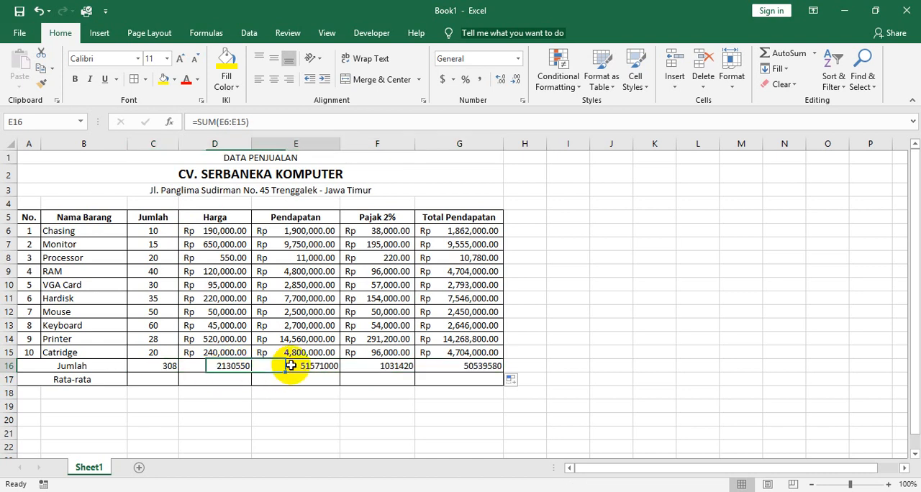
{"action": "left_click", "coordinate": [204, 373]}
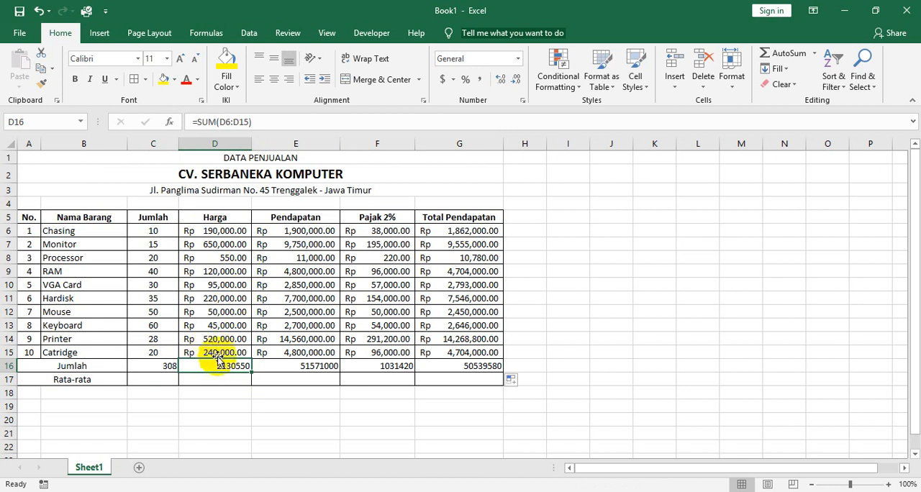
{"action": "left_click", "coordinate": [272, 365]}
Format the Jumlah totals D16:G16 as Accounting with 2 decimal places and the Rp Indonesian symbol.
{"action": "left_click_drag", "start_coordinate": [218, 367], "coordinate": [460, 364]}
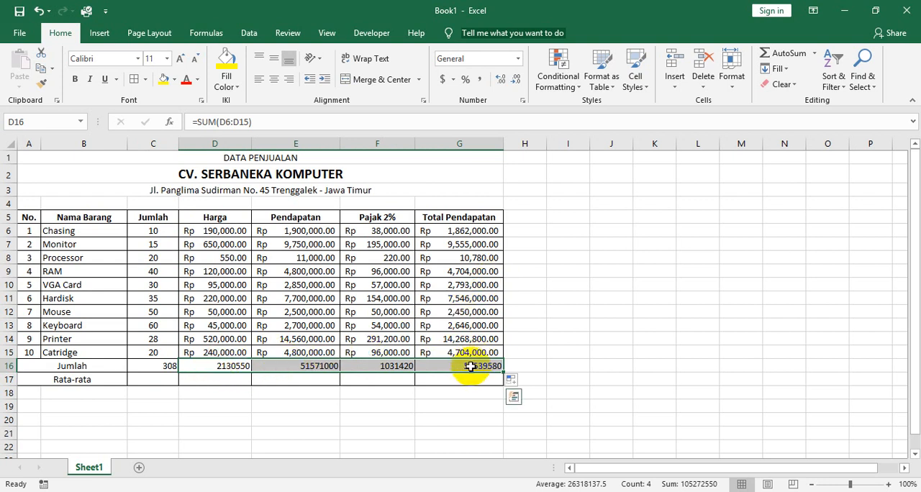
{"action": "left_click", "coordinate": [523, 102]}
{"action": "left_click_drag", "start_coordinate": [397, 108], "coordinate": [484, 137]}
{"action": "left_click", "coordinate": [428, 216]}
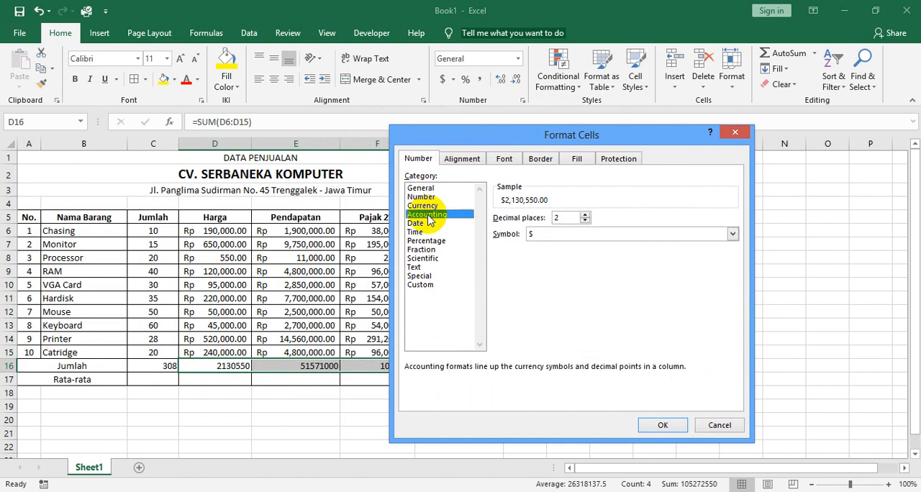
{"action": "left_click", "coordinate": [558, 217]}
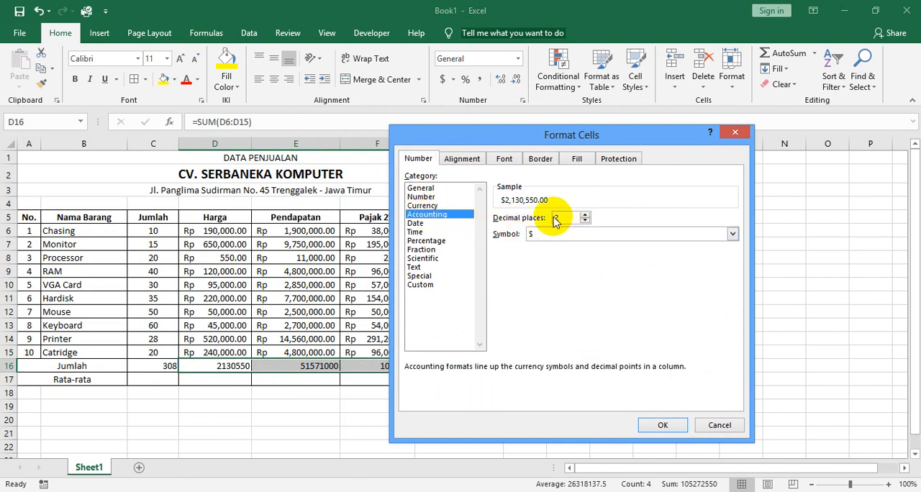
{"action": "left_click", "coordinate": [536, 234]}
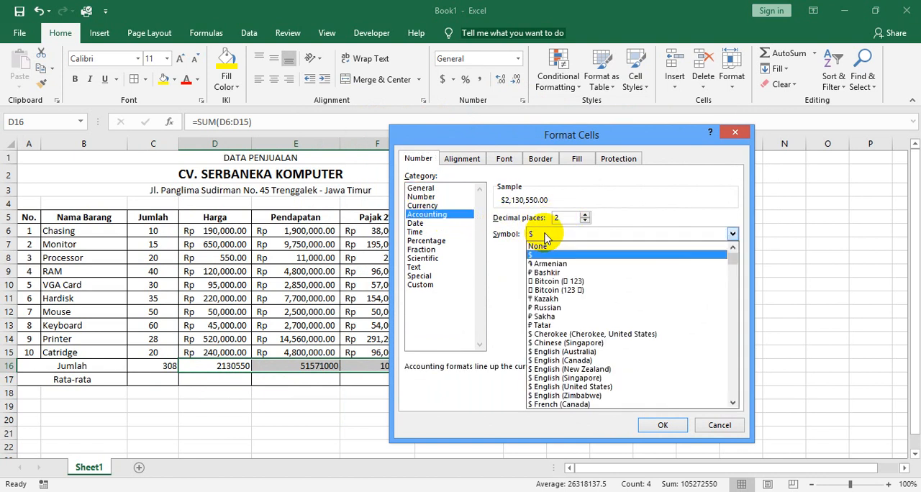
{"action": "left_click_drag", "start_coordinate": [733, 257], "coordinate": [734, 317]}
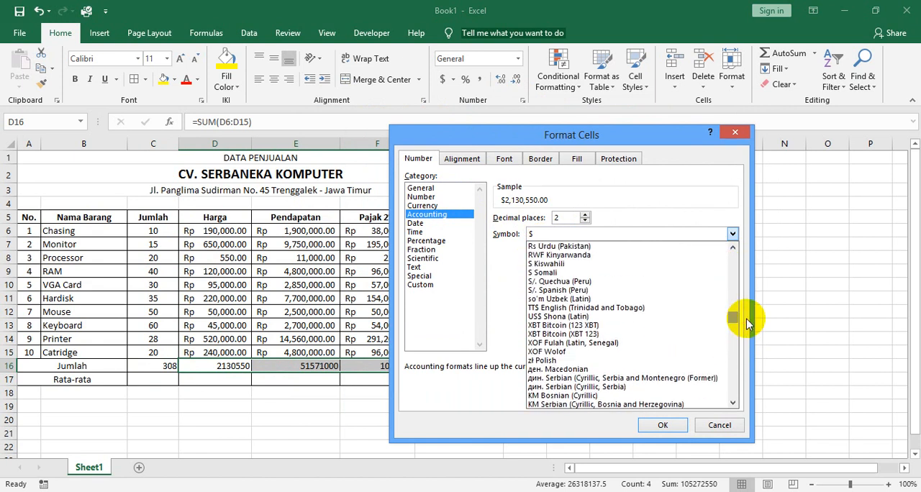
{"action": "scroll", "coordinate": [625, 324], "scroll_direction": "up", "scroll_amount": 3}
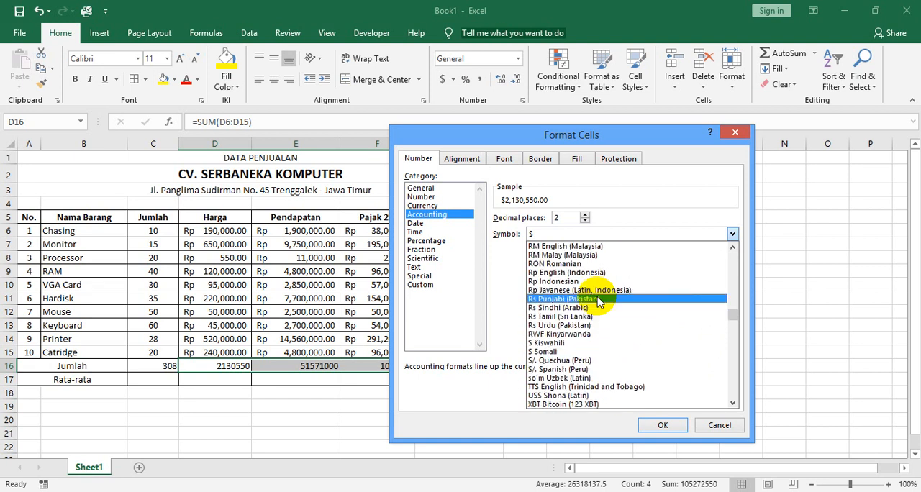
{"action": "left_click", "coordinate": [561, 281]}
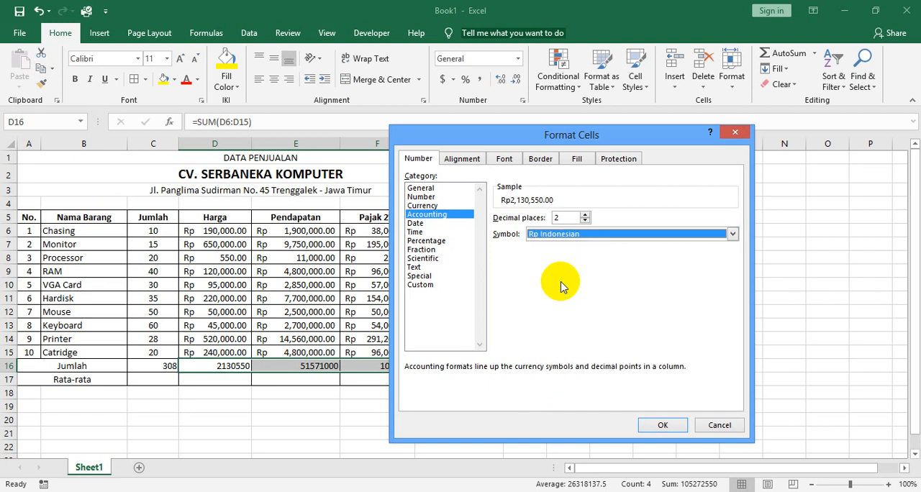
{"action": "left_click", "coordinate": [663, 425]}
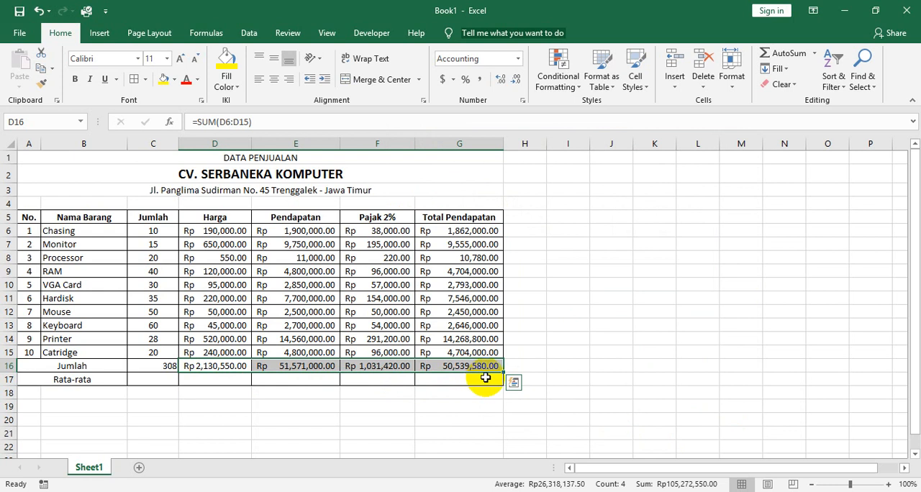
Check the Rata-rata rule in the scanned exercise and average the Jumlah column in C17 with =(C6+C7+C8+C9+C10+C11+C12+C13+C14+C15)/10.
{"action": "left_click", "coordinate": [154, 380]}
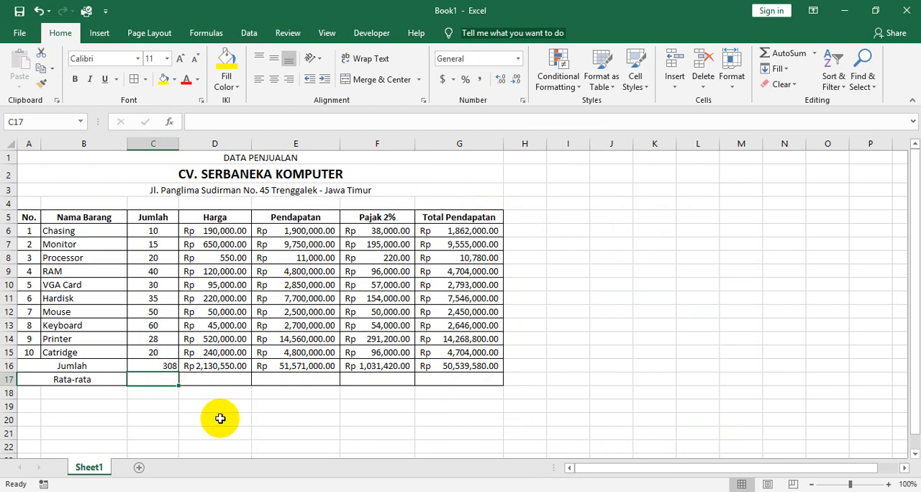
{"action": "left_click", "coordinate": [252, 490]}
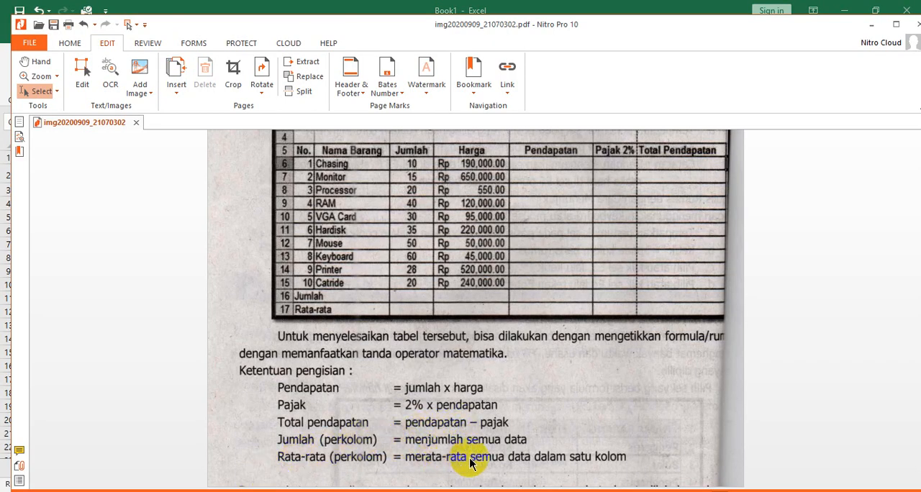
{"action": "left_click", "coordinate": [871, 25]}
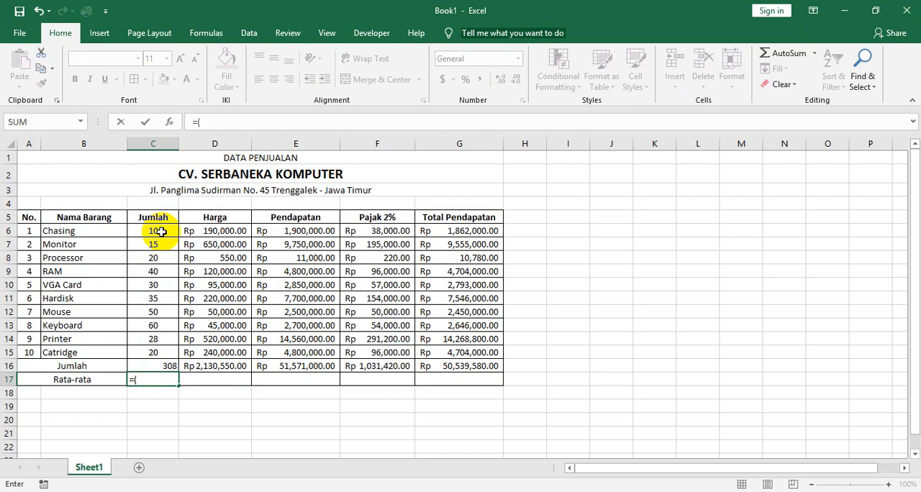
{"action": "left_click", "coordinate": [161, 231]}
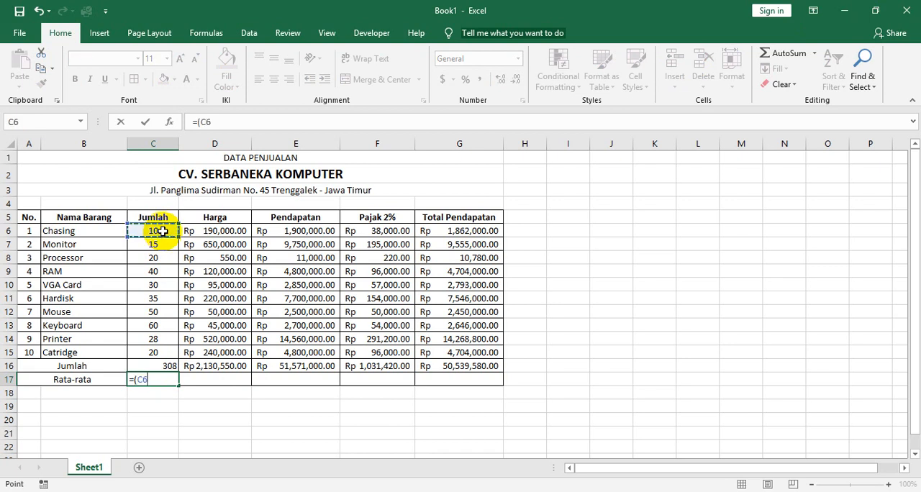
{"action": "type", "text": "+"}
{"action": "left_click", "coordinate": [160, 244]}
{"action": "type", "text": "+"}
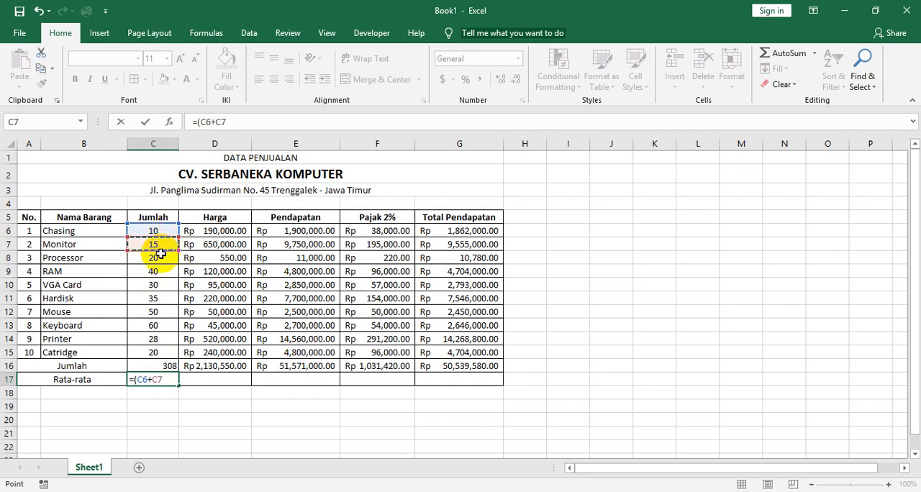
{"action": "left_click", "coordinate": [161, 259]}
{"action": "type", "text": "+"}
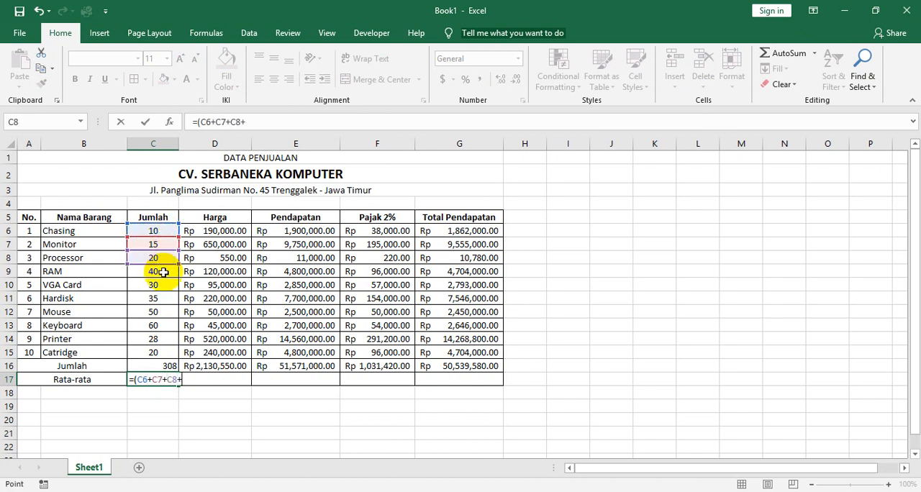
{"action": "left_click", "coordinate": [163, 272]}
{"action": "type", "text": "+"}
{"action": "left_click", "coordinate": [164, 285]}
{"action": "type", "text": "+"}
{"action": "left_click", "coordinate": [165, 297]}
{"action": "type", "text": "+"}
{"action": "left_click", "coordinate": [166, 310]}
{"action": "type", "text": "+"}
{"action": "left_click", "coordinate": [166, 325]}
{"action": "type", "text": "+"}
{"action": "left_click", "coordinate": [166, 339]}
{"action": "type", "text": "+"}
{"action": "left_click", "coordinate": [168, 353]}
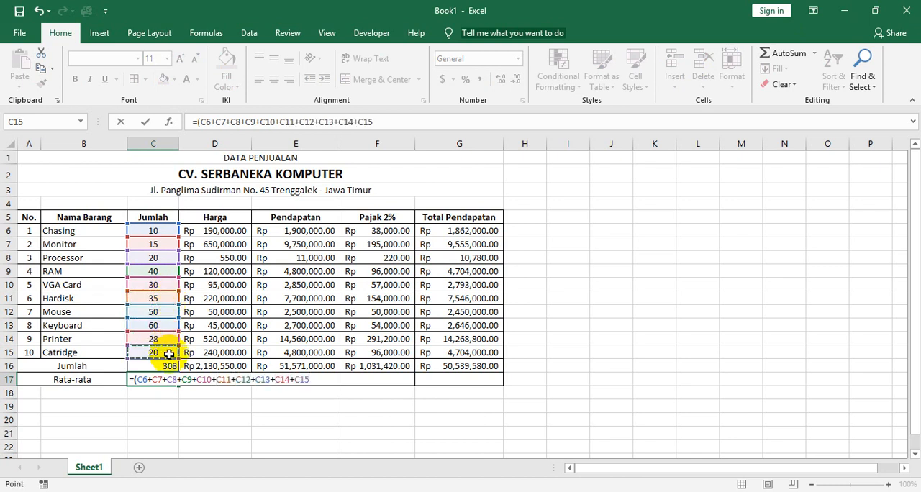
{"action": "type", "text": ")/10"}
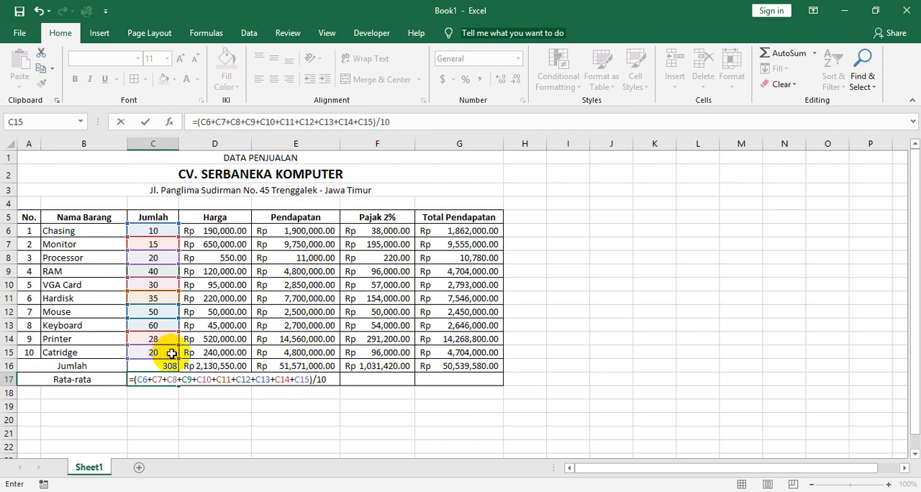
{"action": "key", "text": "Return"}
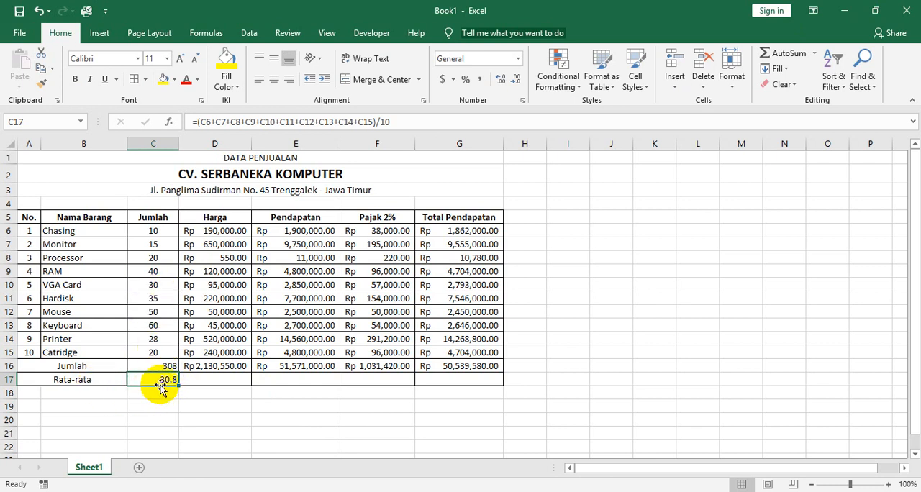
{"action": "left_click", "coordinate": [216, 379]}
{"action": "left_click", "coordinate": [297, 381]}
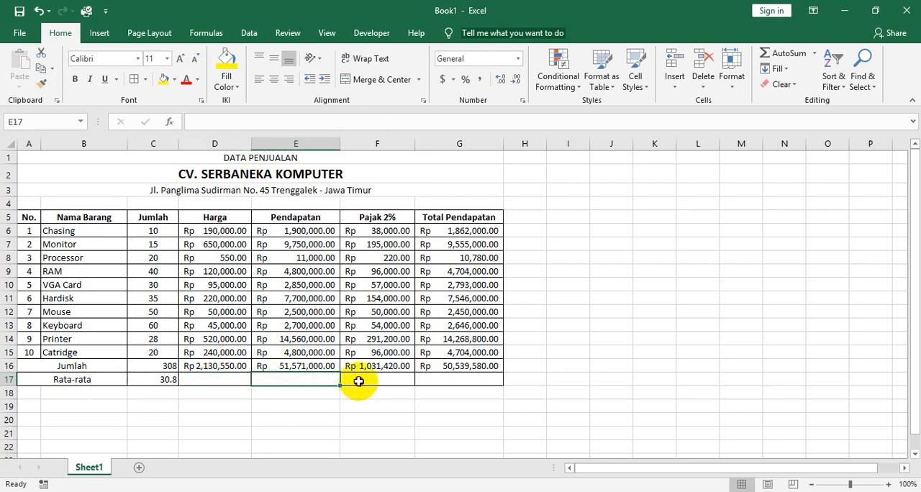
Fill the average formula from C17 across the Rata-rata row to G17.
{"action": "left_click", "coordinate": [360, 381]}
{"action": "left_click", "coordinate": [455, 381]}
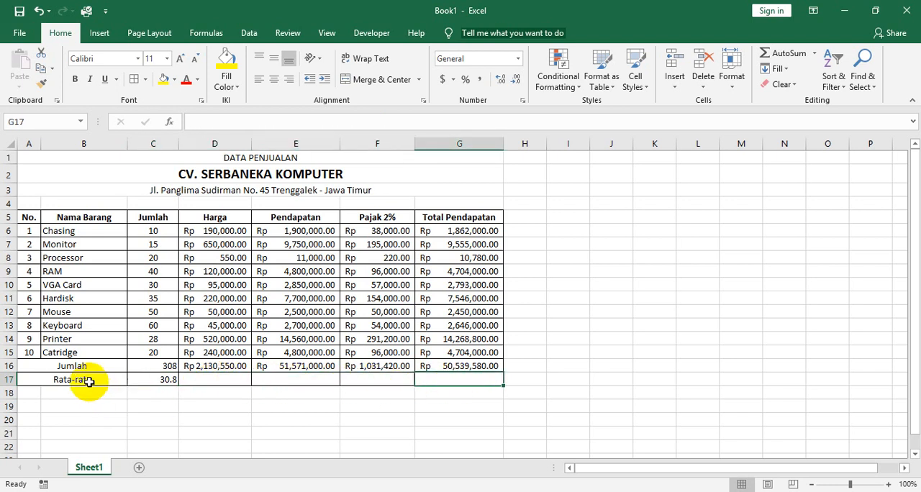
{"action": "left_click", "coordinate": [150, 381]}
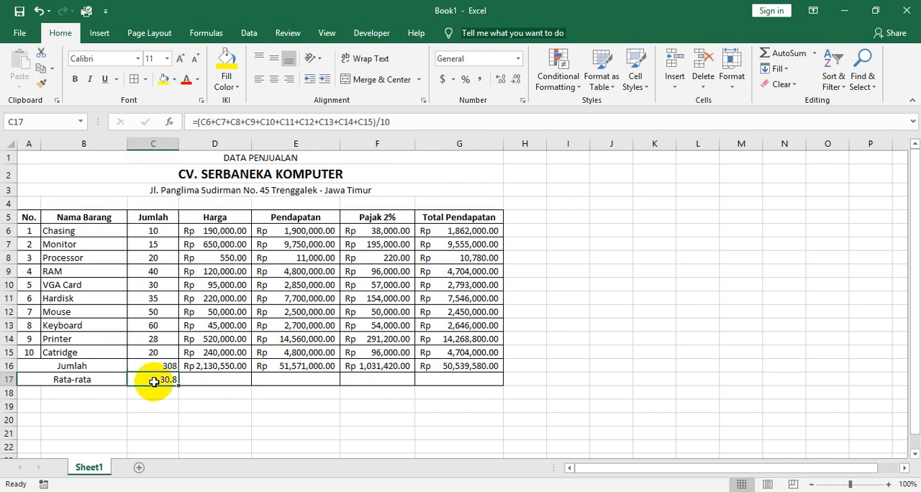
{"action": "left_click_drag", "start_coordinate": [179, 385], "coordinate": [472, 379]}
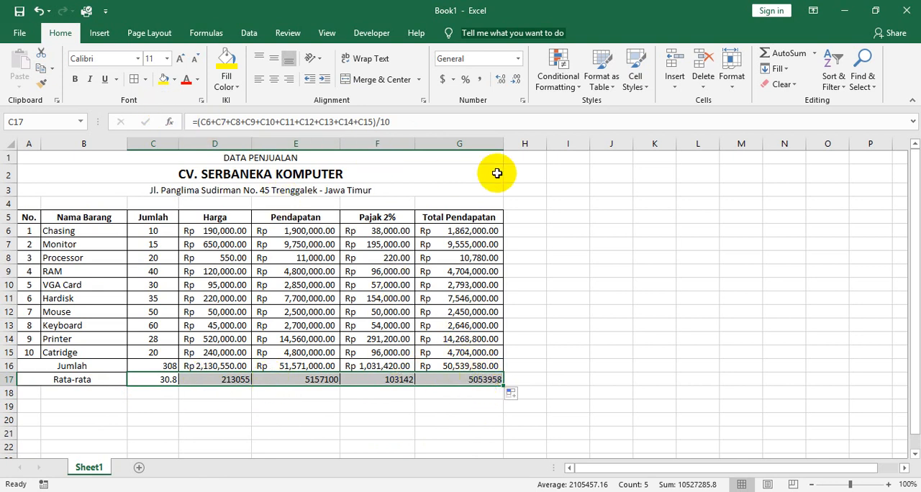
Format the Rata-rata cells C17:G17 as Accounting with 2 decimal places and the Rp Indonesian symbol.
{"action": "left_click", "coordinate": [524, 105]}
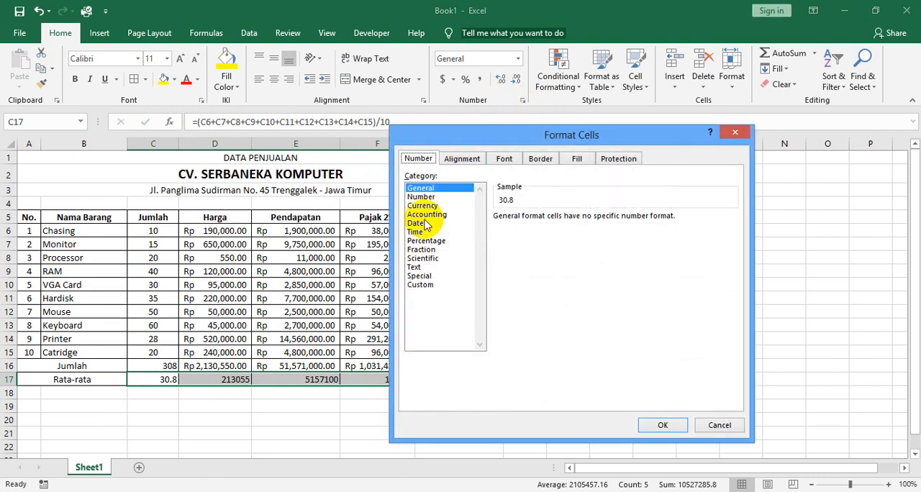
{"action": "left_click", "coordinate": [427, 215]}
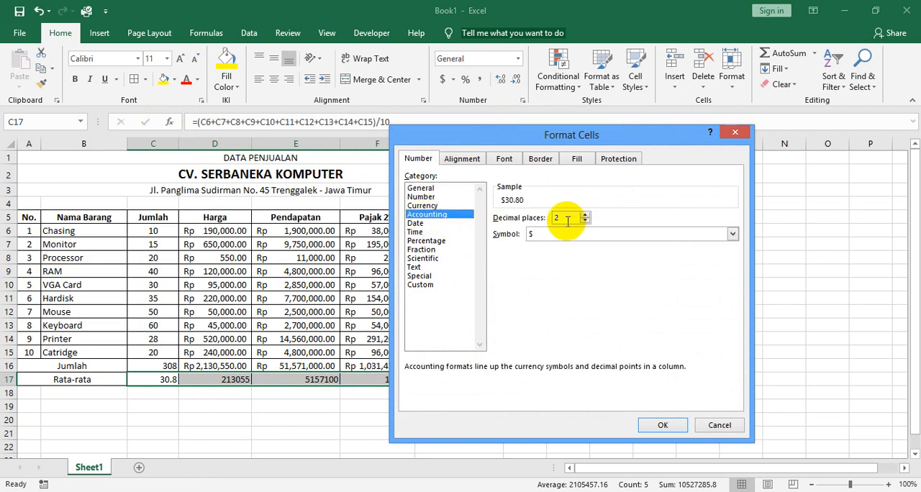
{"action": "left_click", "coordinate": [546, 236]}
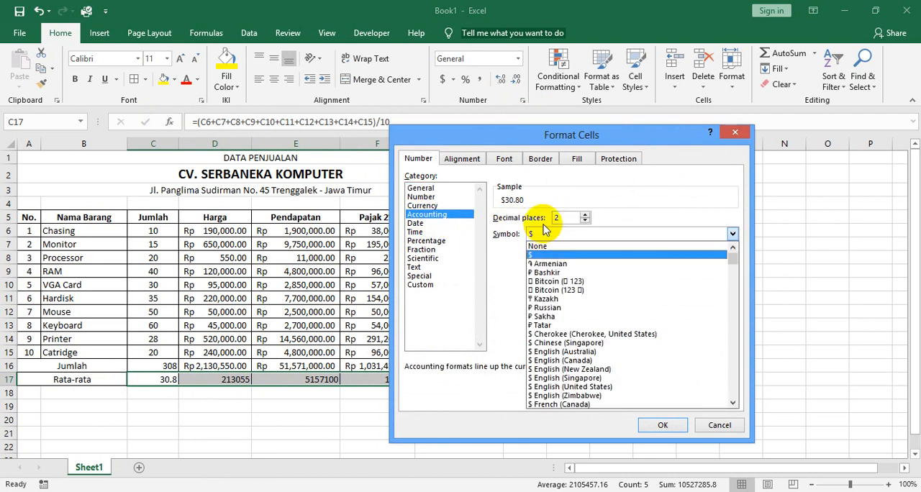
{"action": "scroll", "coordinate": [586, 277], "scroll_direction": "down", "scroll_amount": 2}
{"action": "left_click_drag", "start_coordinate": [736, 265], "coordinate": [736, 314]}
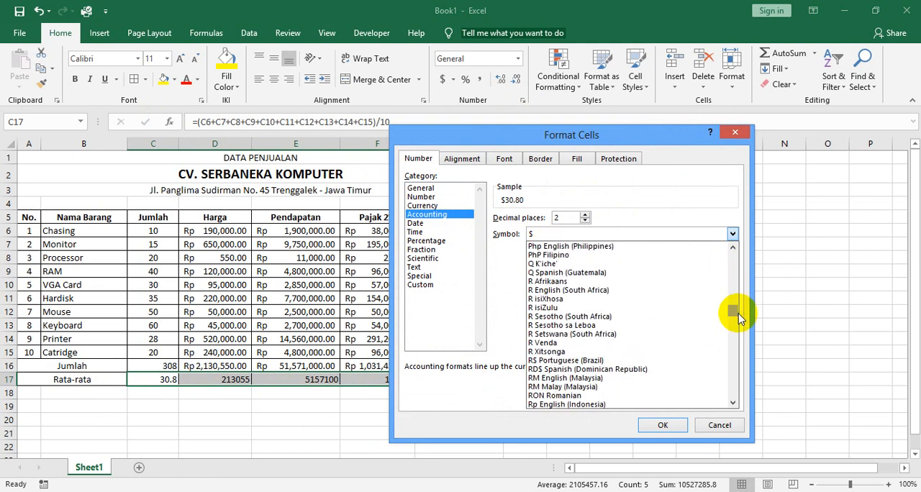
{"action": "scroll", "coordinate": [631, 322], "scroll_direction": "down", "scroll_amount": 2}
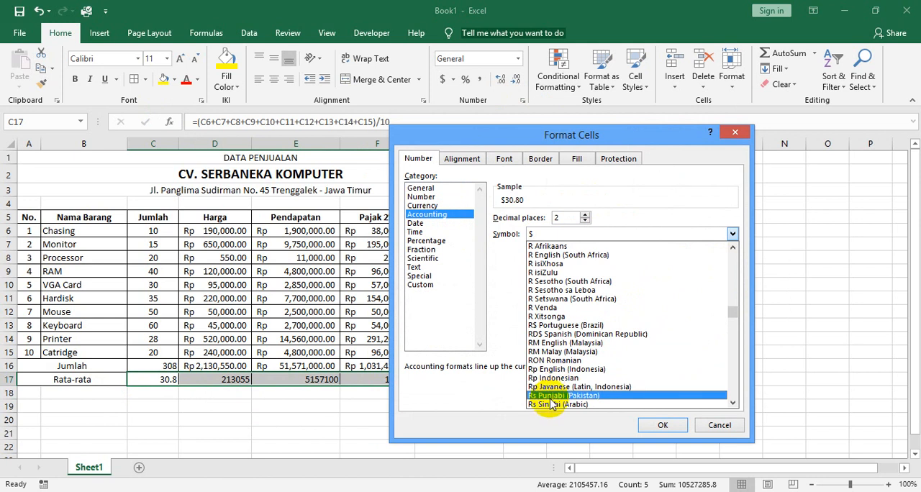
{"action": "scroll", "coordinate": [565, 371], "scroll_direction": "down", "scroll_amount": 1}
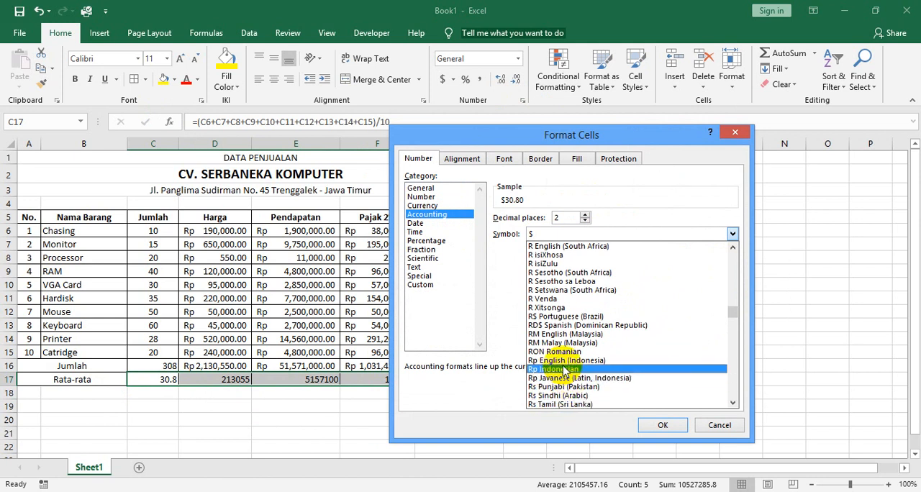
{"action": "left_click", "coordinate": [564, 369]}
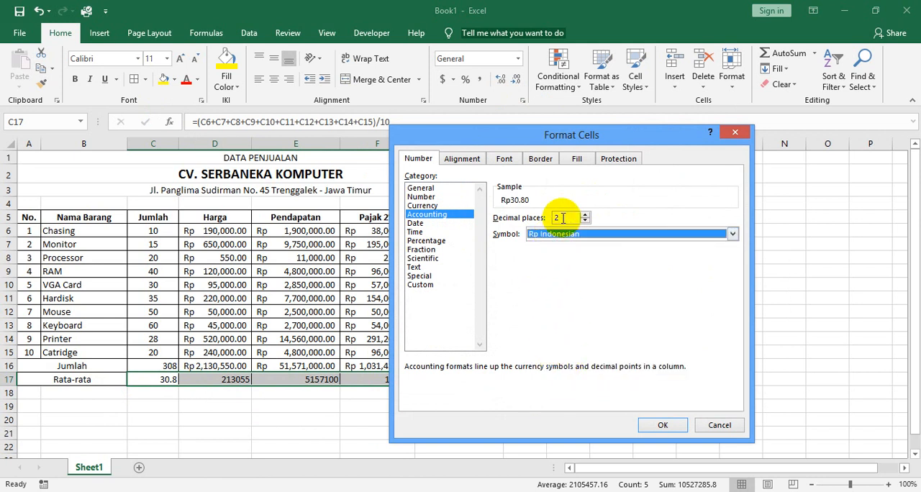
{"action": "left_click", "coordinate": [661, 428]}
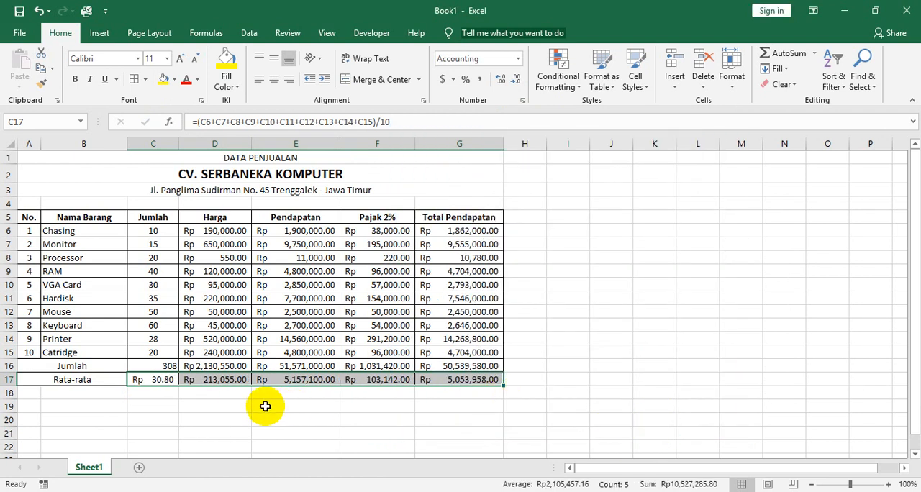
{"action": "left_click", "coordinate": [557, 323]}
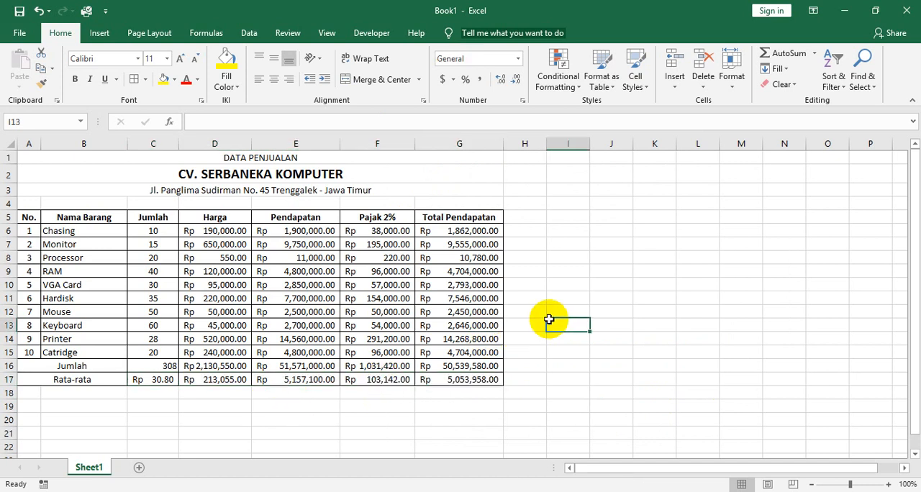
Review the row 6 formulas for Pendapatan, Pajak 2% and Total Pendapatan, and compare the Rata-rata formula in E17 with its source range E6:E15.
{"action": "left_click", "coordinate": [317, 234]}
{"action": "left_click", "coordinate": [392, 234]}
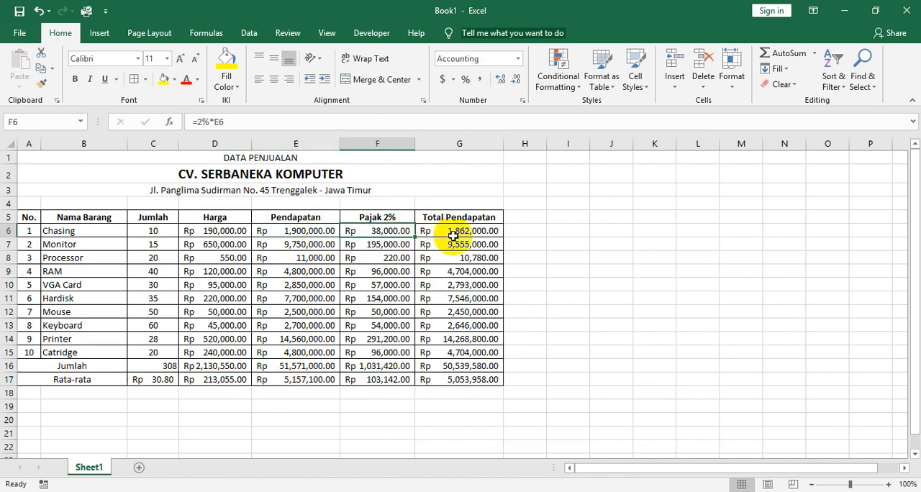
{"action": "left_click", "coordinate": [453, 235]}
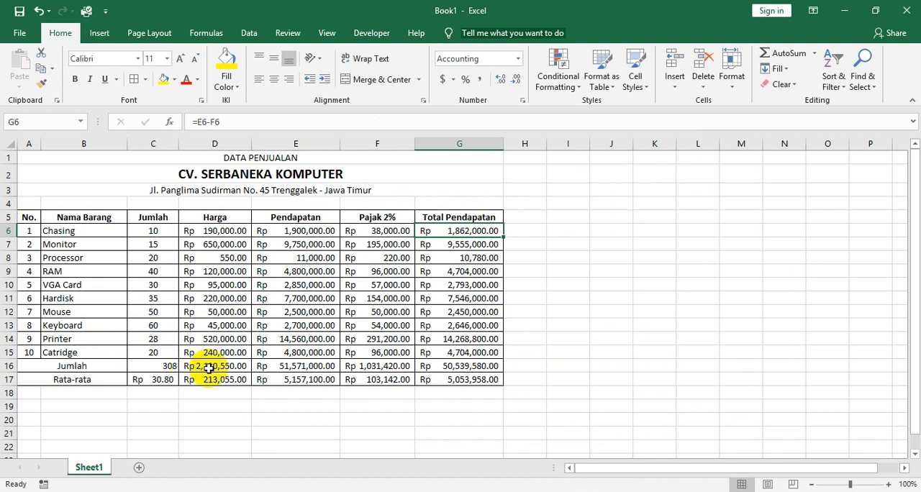
{"action": "left_click", "coordinate": [165, 382]}
{"action": "left_click", "coordinate": [200, 381]}
{"action": "left_click", "coordinate": [277, 379]}
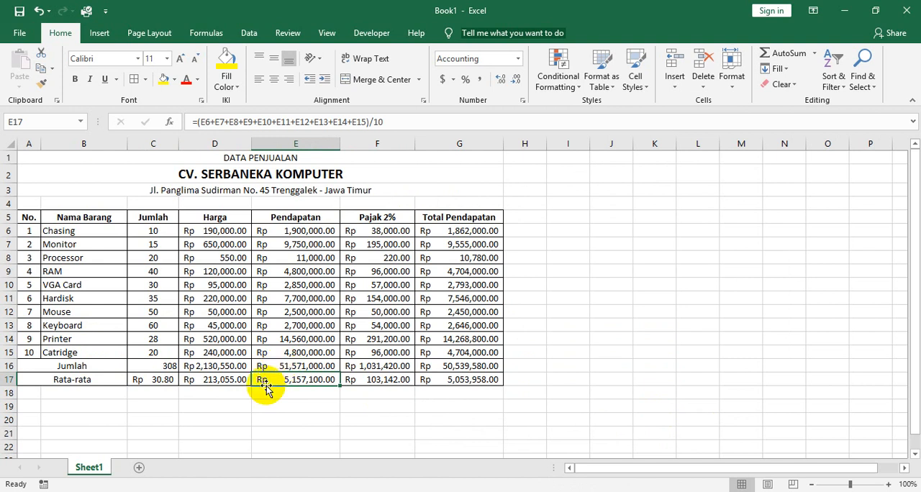
{"action": "left_click_drag", "start_coordinate": [298, 231], "coordinate": [310, 352]}
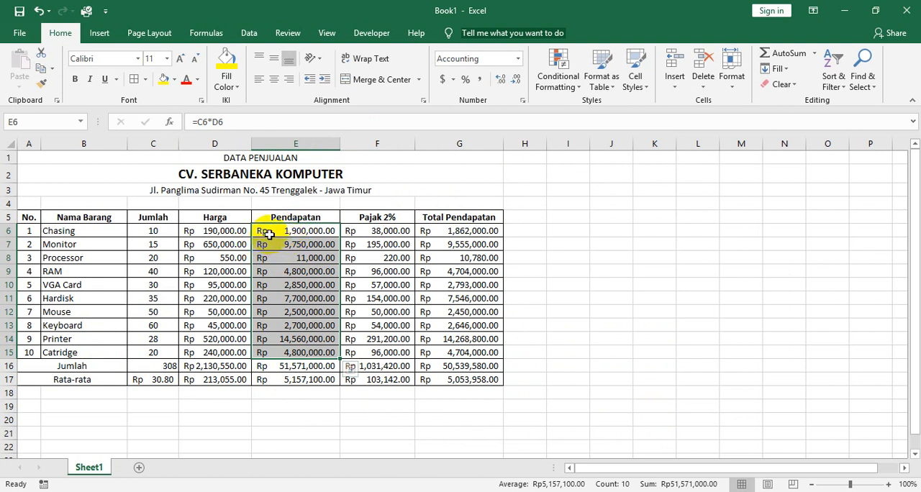
{"action": "left_click", "coordinate": [310, 381]}
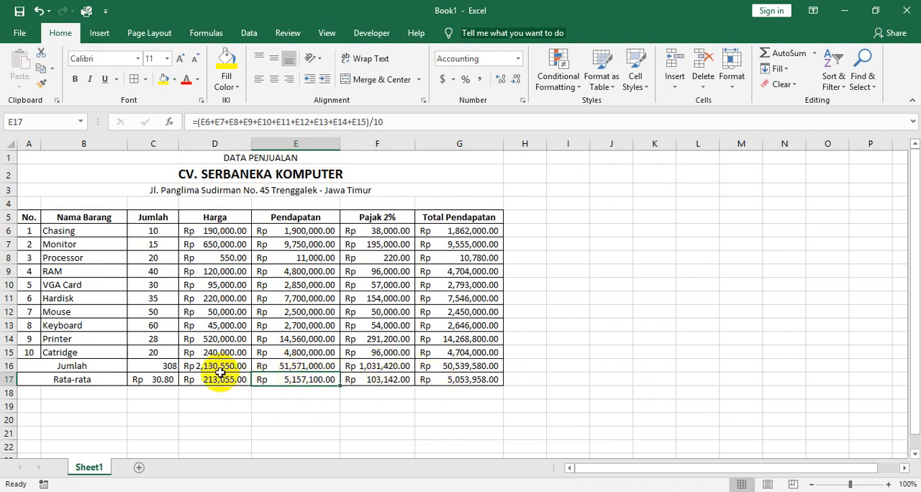
Format the Jumlah average in C17 as Accounting with 0 decimal places and no currency symbol.
{"action": "left_click", "coordinate": [169, 368]}
{"action": "left_click", "coordinate": [167, 381]}
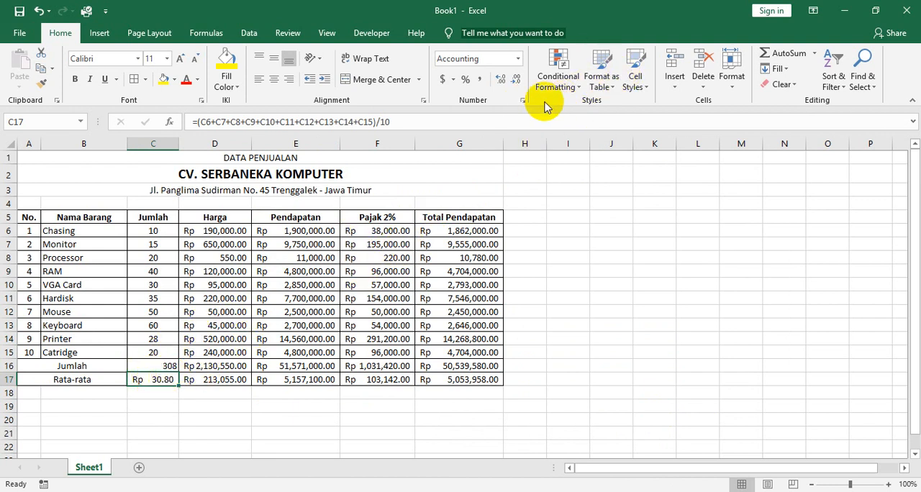
{"action": "left_click", "coordinate": [522, 100]}
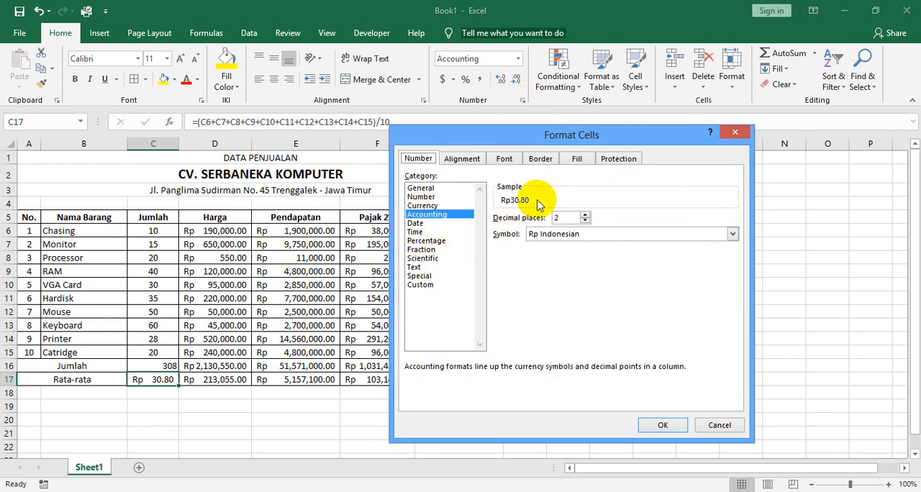
{"action": "left_click", "coordinate": [577, 236]}
{"action": "left_click_drag", "start_coordinate": [735, 317], "coordinate": [732, 255]}
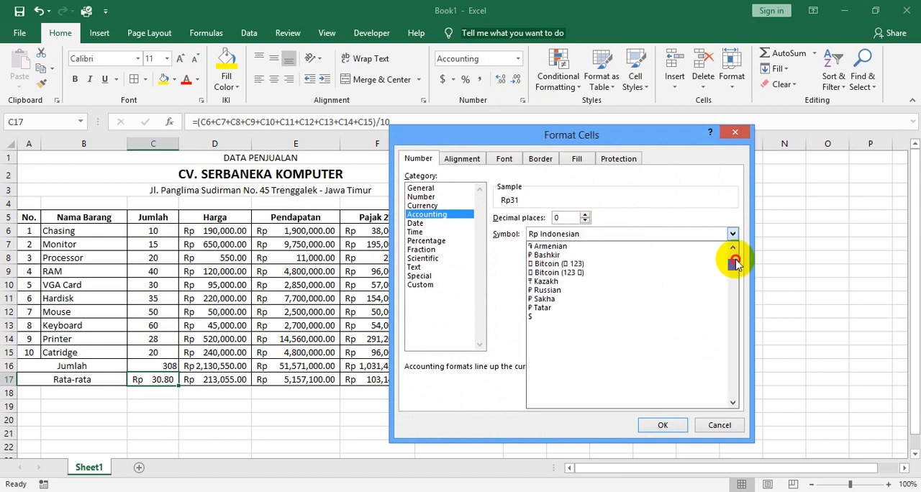
{"action": "left_click", "coordinate": [596, 249]}
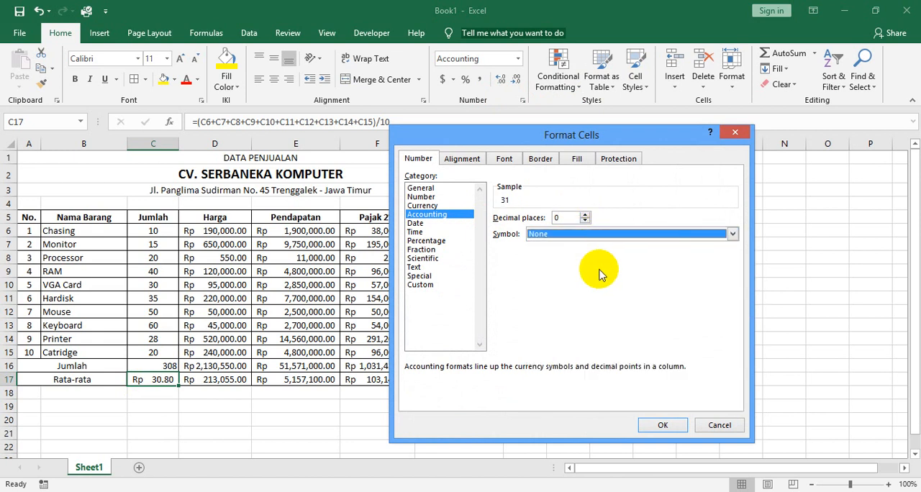
{"action": "left_click", "coordinate": [659, 425]}
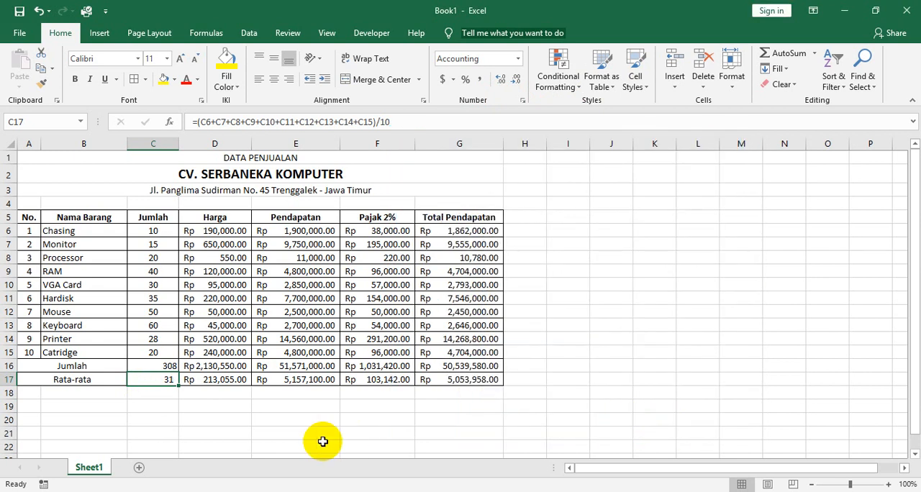
Center the Jumlah column's total and average in C16:C17 horizontally.
{"action": "left_click", "coordinate": [202, 418]}
{"action": "left_click", "coordinate": [160, 379]}
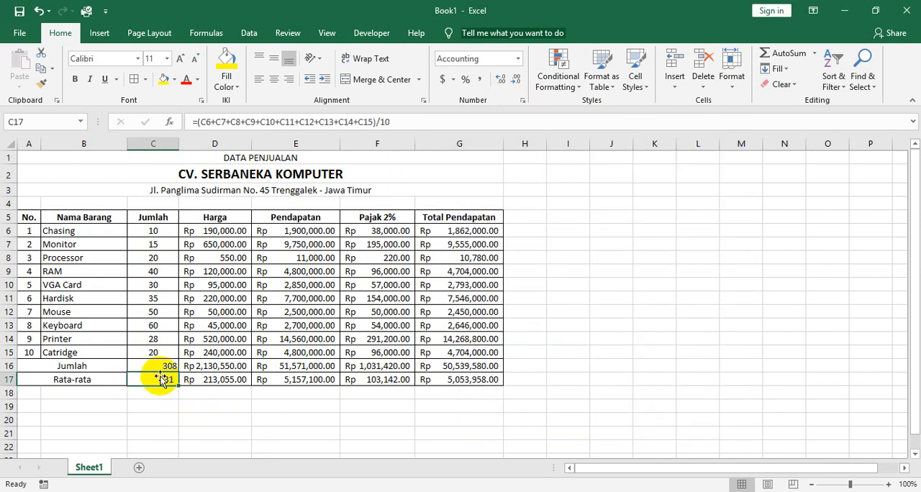
{"action": "left_click_drag", "start_coordinate": [158, 365], "coordinate": [159, 379]}
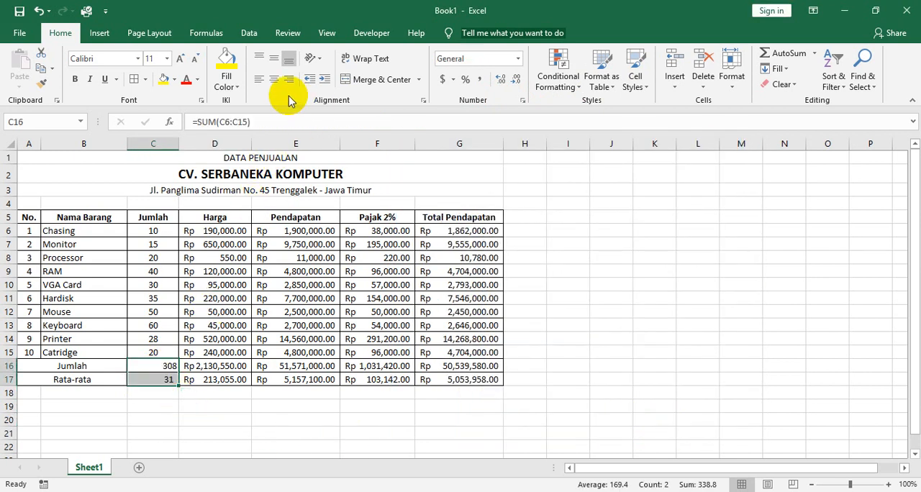
{"action": "left_click", "coordinate": [274, 80]}
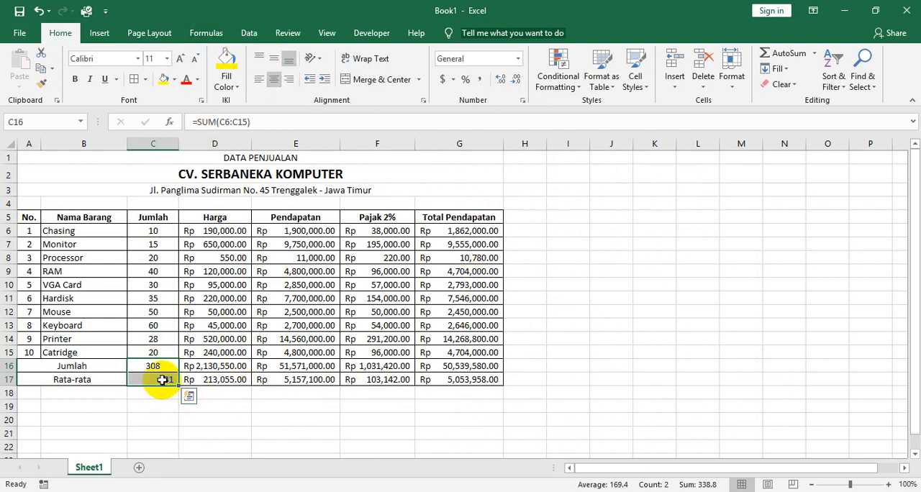
Examine the cell references in the C17 average formula and the E6 Pendapatan formula, and check the formulas in F6 and G6.
{"action": "left_click", "coordinate": [160, 378]}
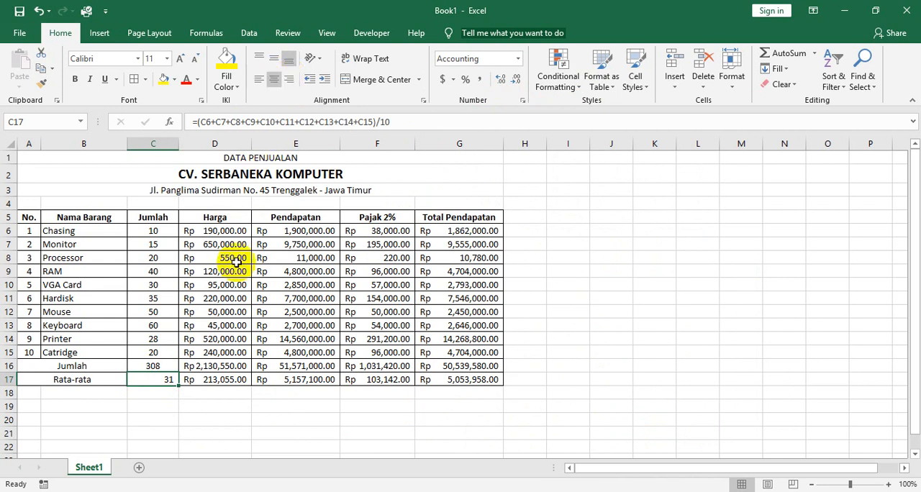
{"action": "double_click", "coordinate": [160, 378]}
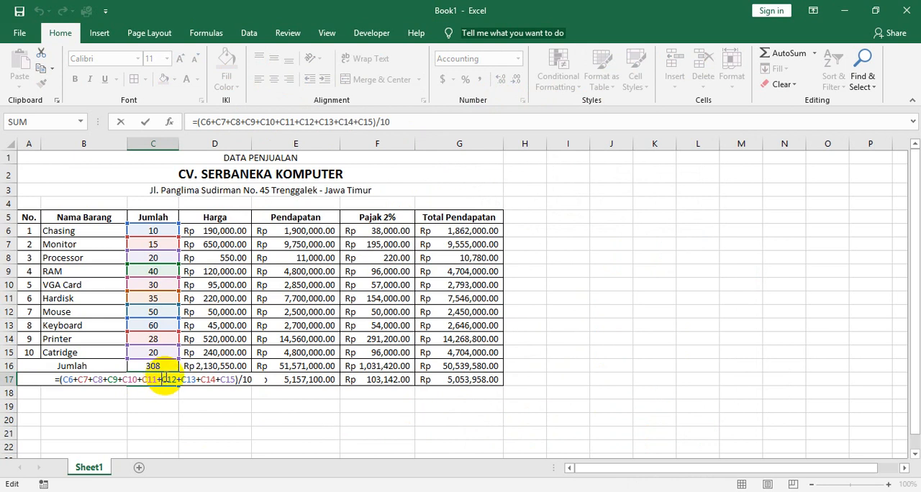
{"action": "key", "text": "Return"}
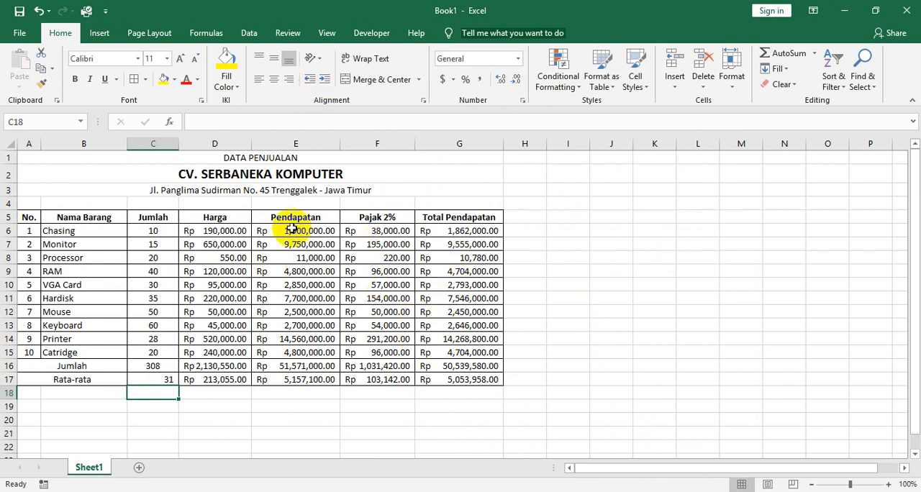
{"action": "left_click", "coordinate": [291, 231]}
{"action": "left_click", "coordinate": [371, 236]}
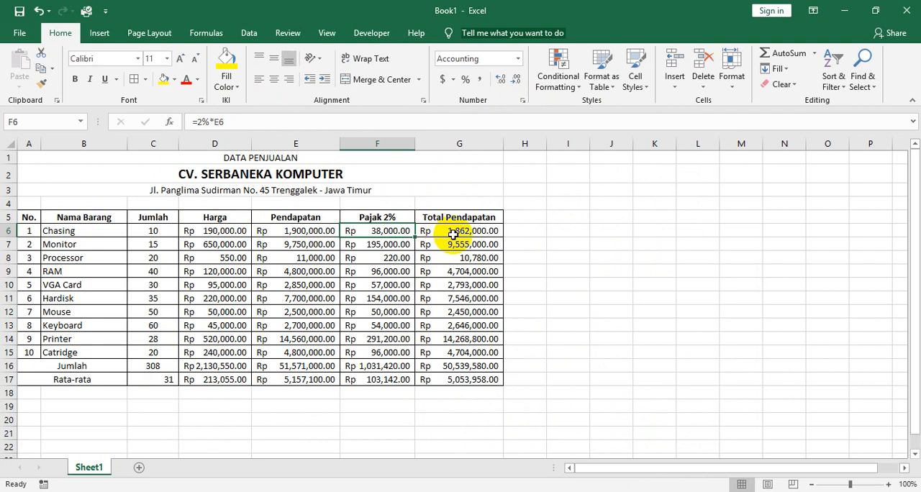
{"action": "left_click", "coordinate": [452, 235]}
{"action": "left_click", "coordinate": [455, 285]}
{"action": "left_click", "coordinate": [334, 296]}
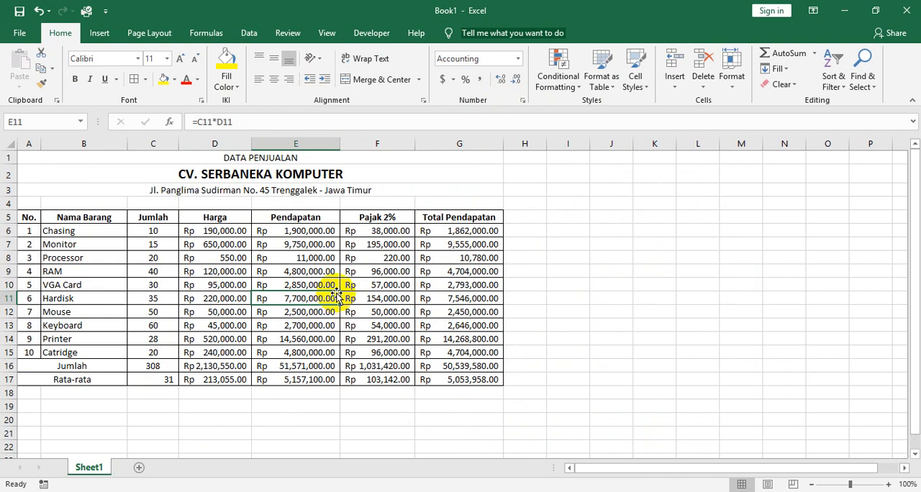
{"action": "double_click", "coordinate": [306, 229]}
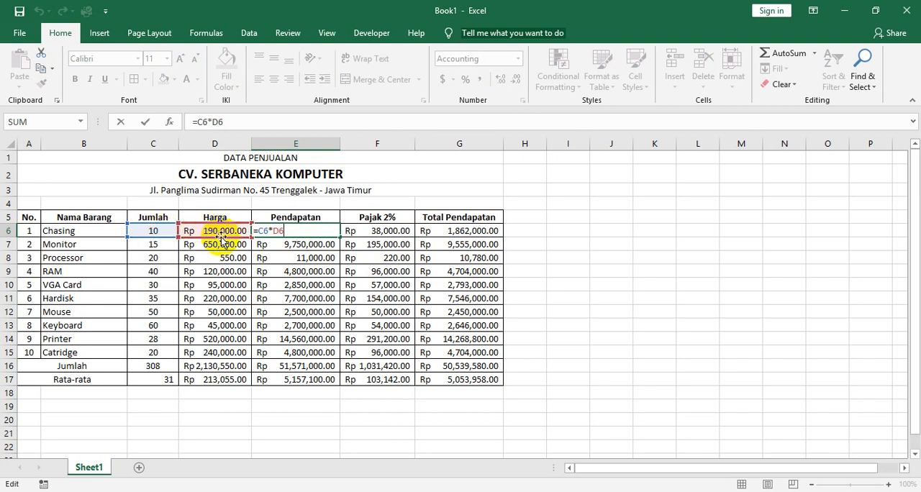
{"action": "key", "text": "Return"}
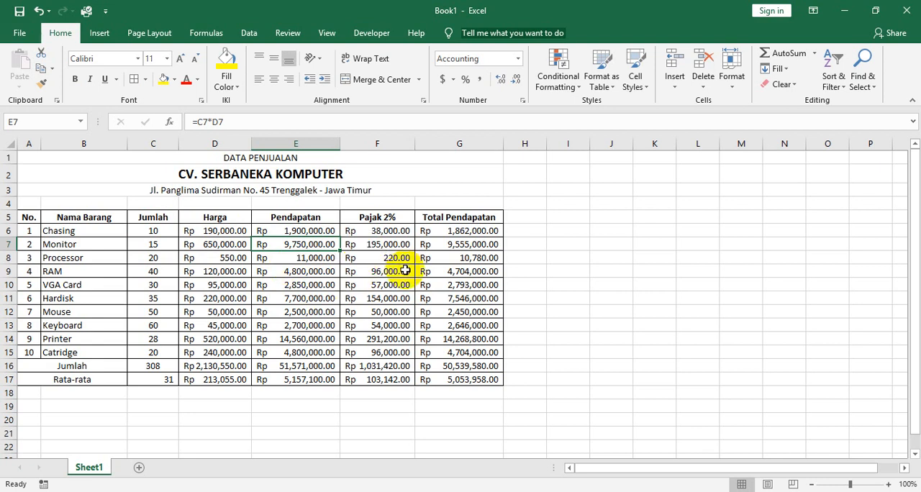
Spot-check the copied Pendapatan, Pajak 2% and Total Pendapatan formulas down the table and the Harga entries in D8 and D9.
{"action": "left_click", "coordinate": [501, 313]}
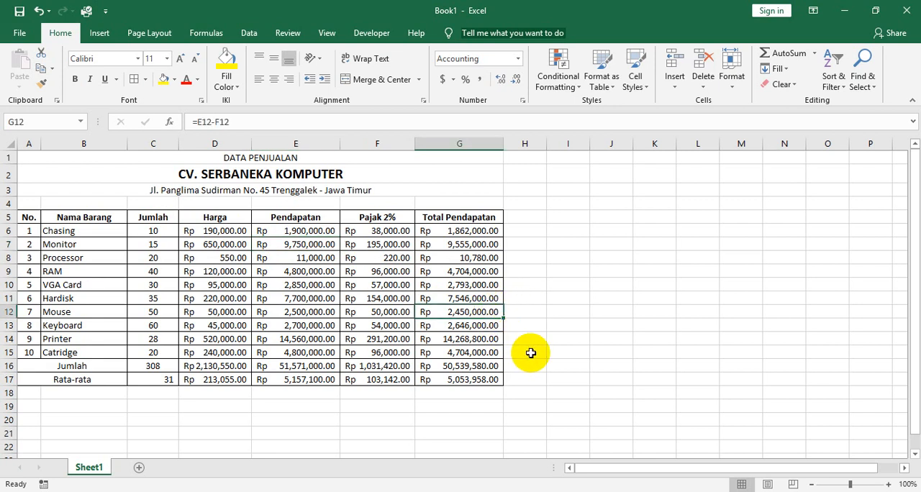
{"action": "left_click", "coordinate": [361, 311]}
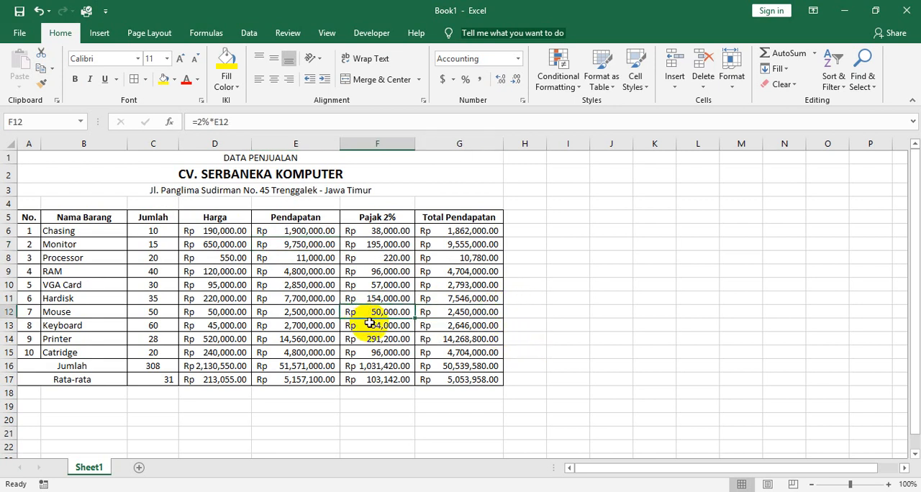
{"action": "left_click", "coordinate": [274, 341]}
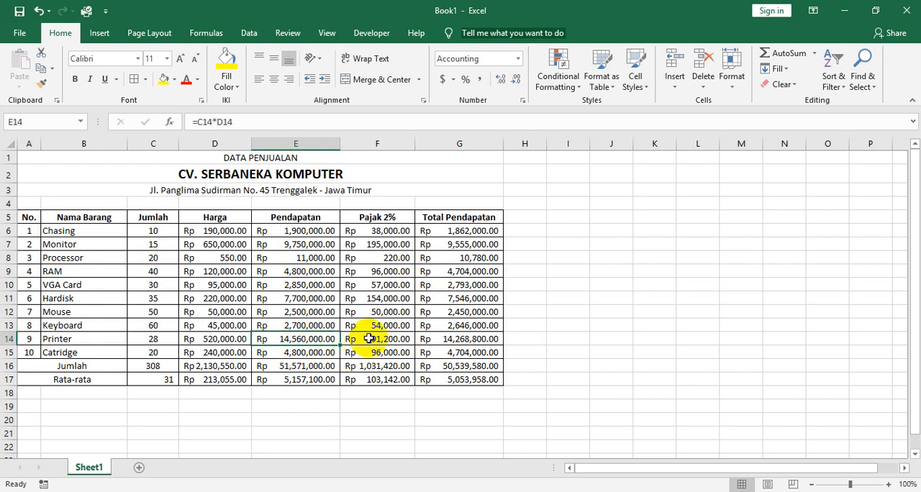
{"action": "left_click", "coordinate": [367, 339]}
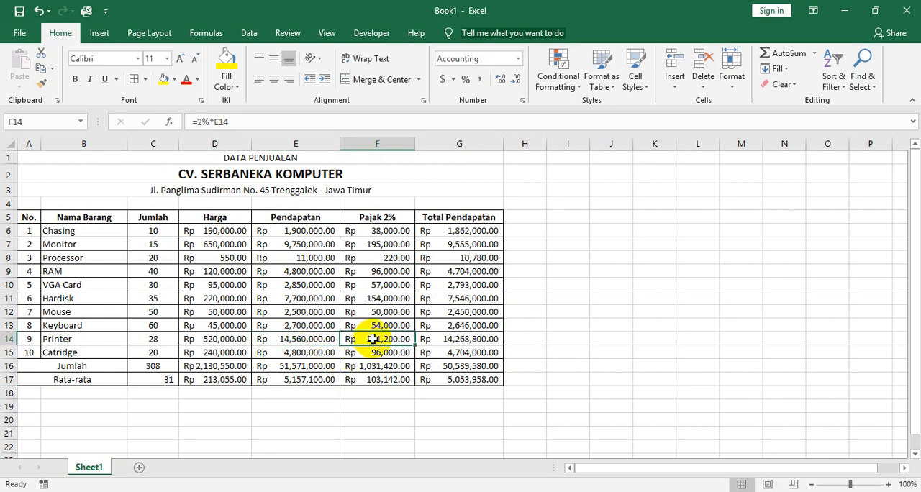
{"action": "left_click", "coordinate": [280, 352]}
{"action": "left_click", "coordinate": [278, 298]}
{"action": "left_click", "coordinate": [291, 271]}
{"action": "left_click", "coordinate": [303, 284]}
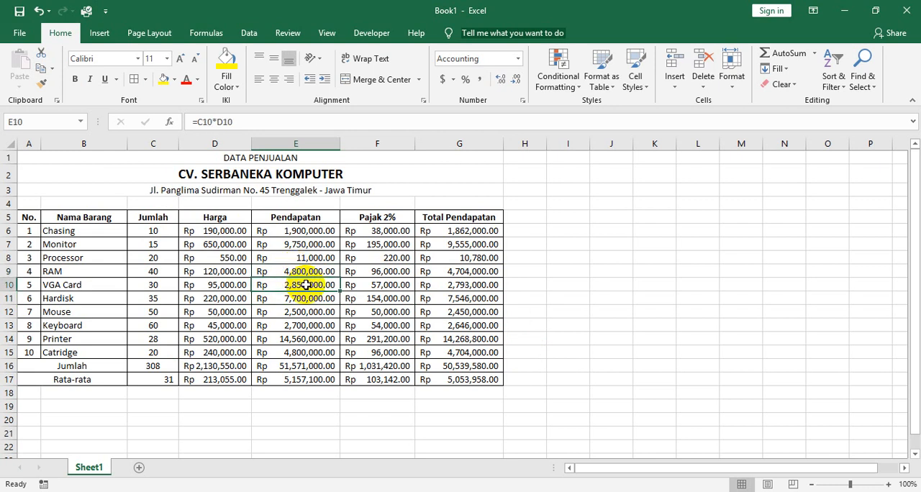
{"action": "left_click", "coordinate": [294, 241]}
{"action": "left_click", "coordinate": [302, 230]}
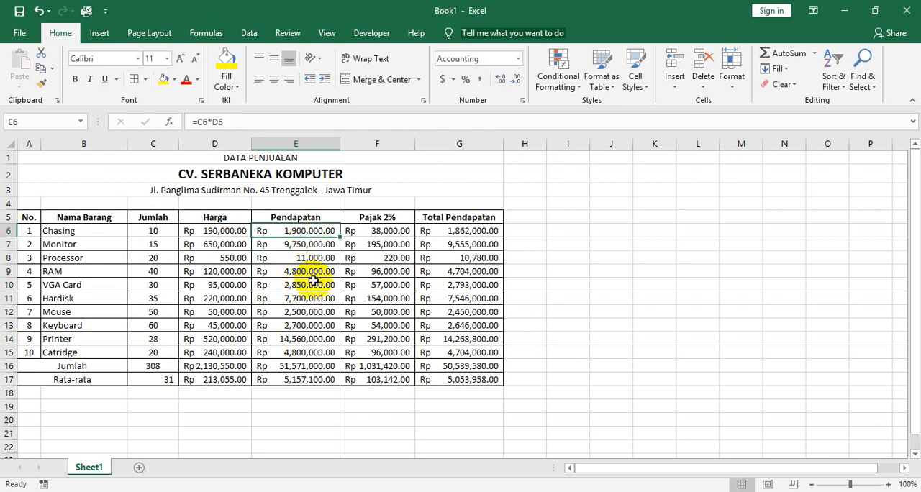
{"action": "left_click", "coordinate": [224, 258]}
{"action": "left_click", "coordinate": [224, 271]}
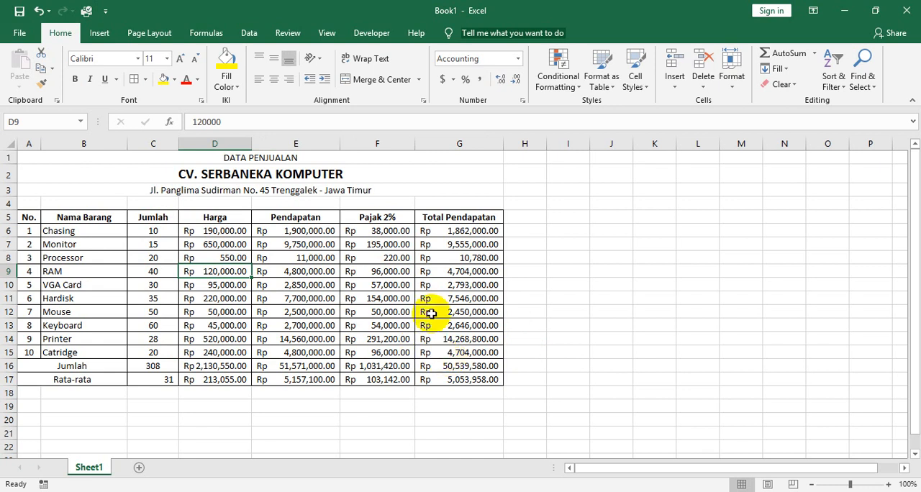
Widen the Pajak 2% column F slightly.
{"action": "left_click_drag", "start_coordinate": [415, 146], "coordinate": [422, 151]}
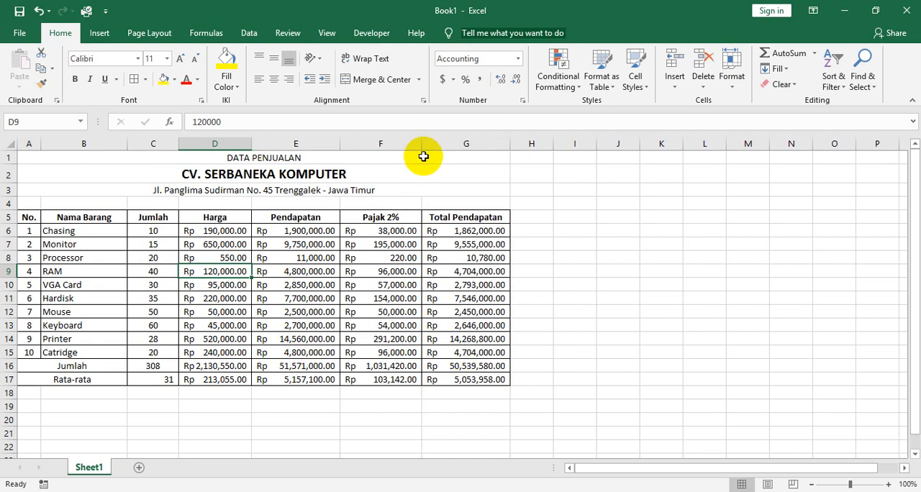